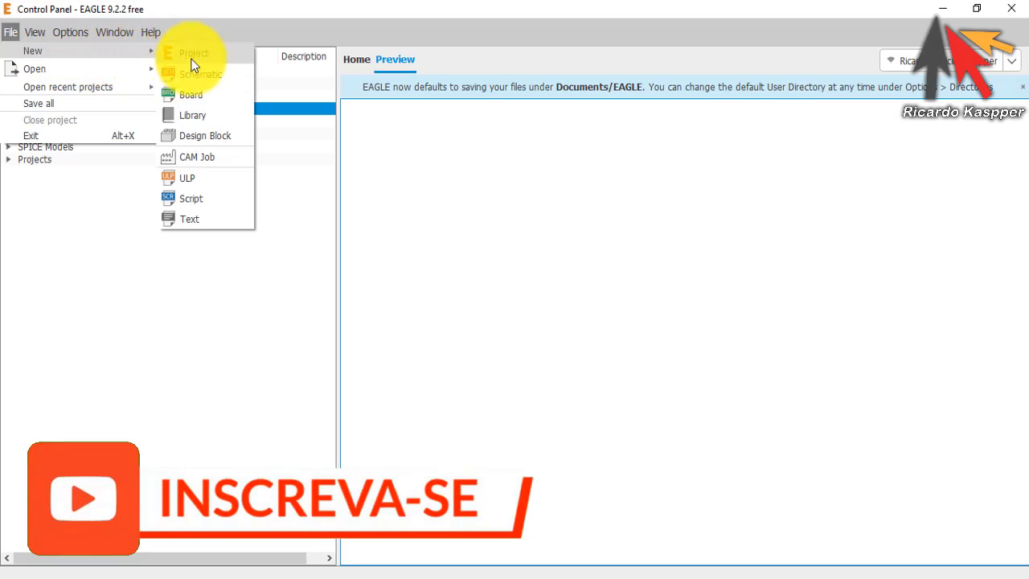
Step: Create a new project named PWM
click(195, 55)
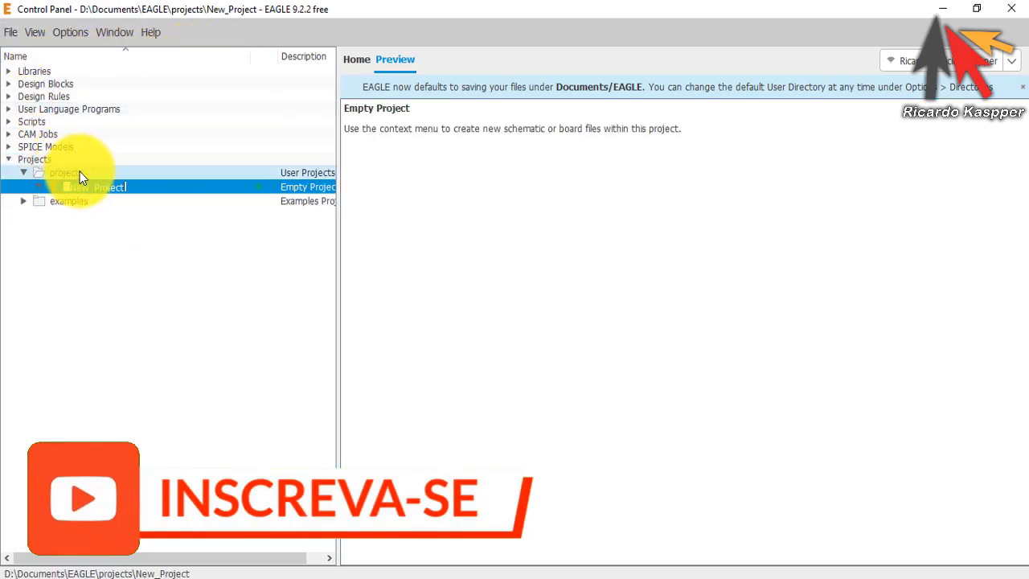
key(BackSpace)
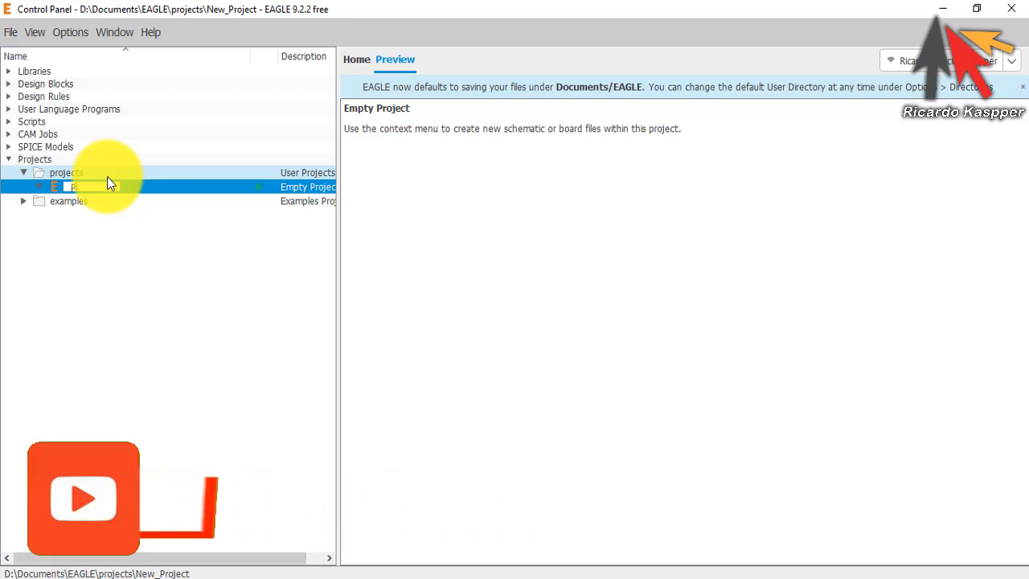
text(PWM)
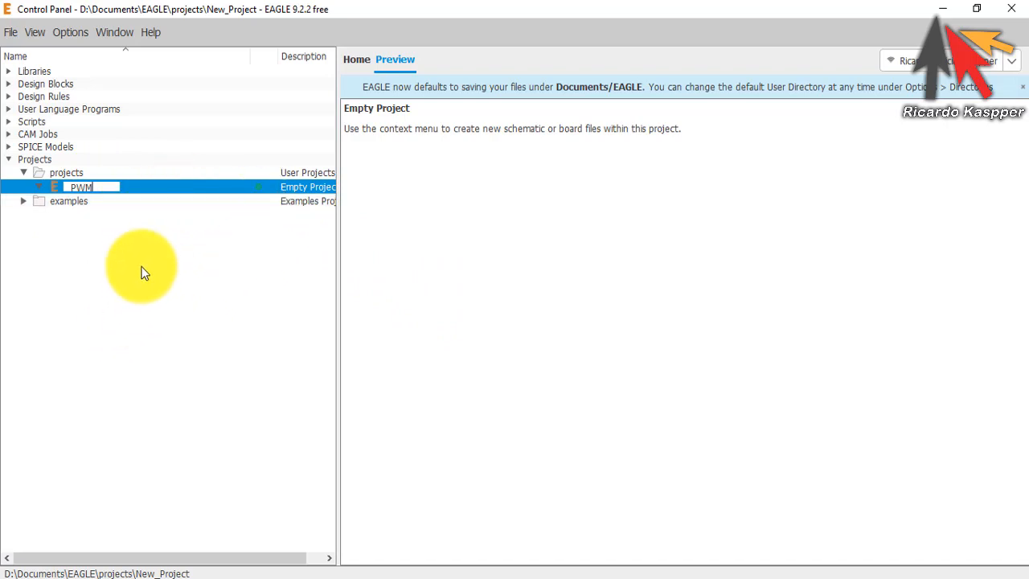
key(Return)
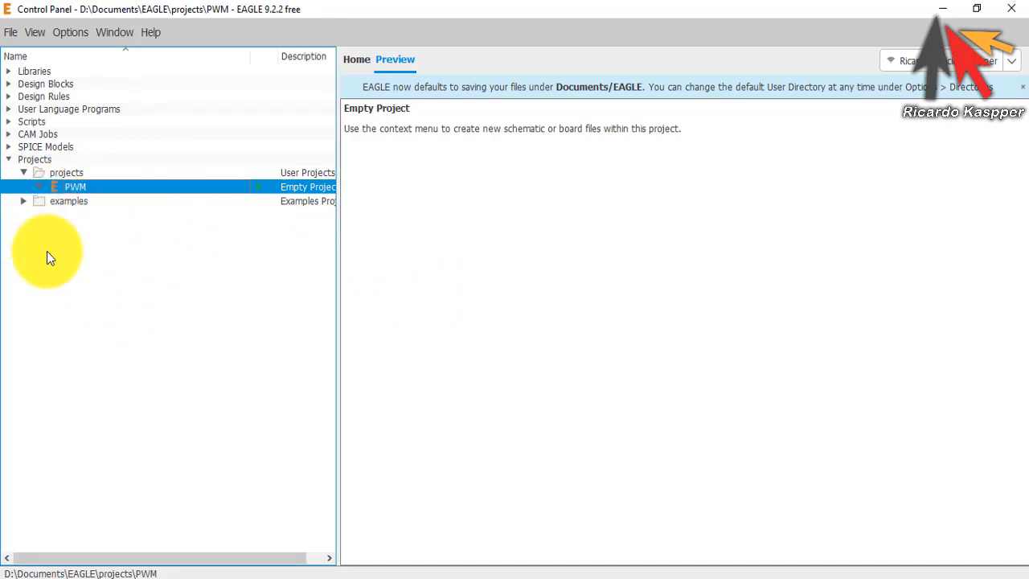
Step: Create a new schematic inside the PWM project
right_click(76, 187)
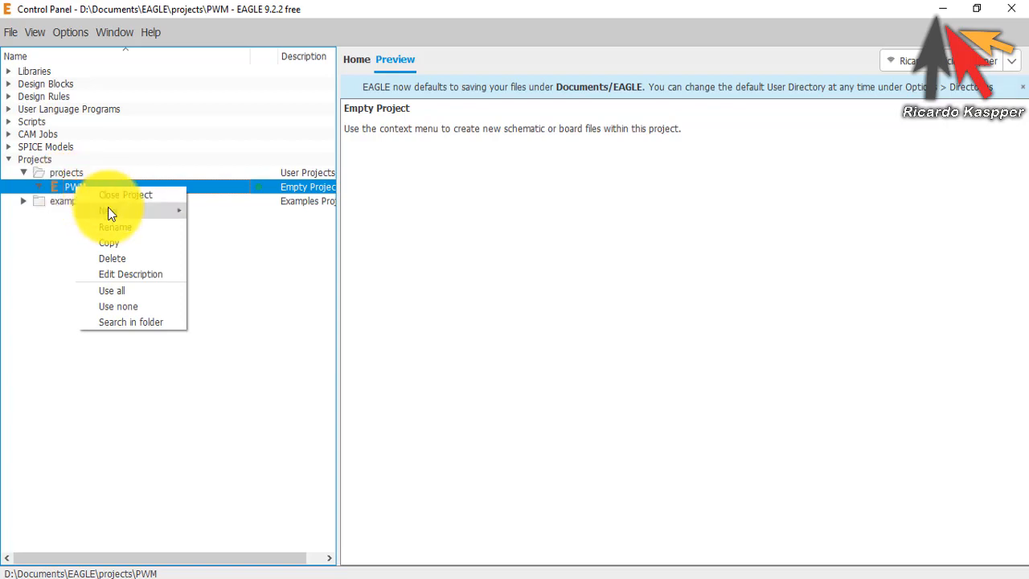
mouse_move(109, 212)
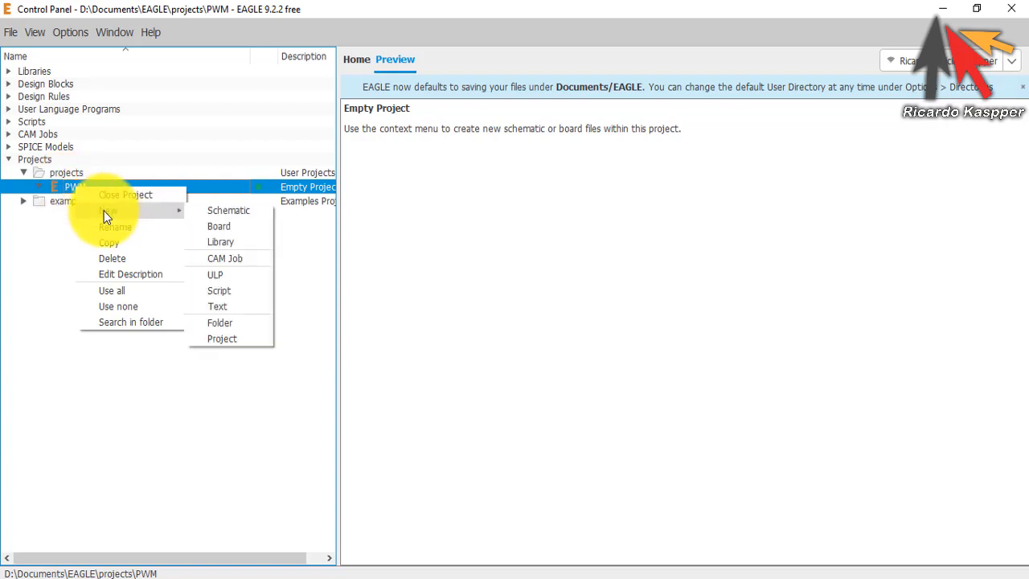
click(220, 210)
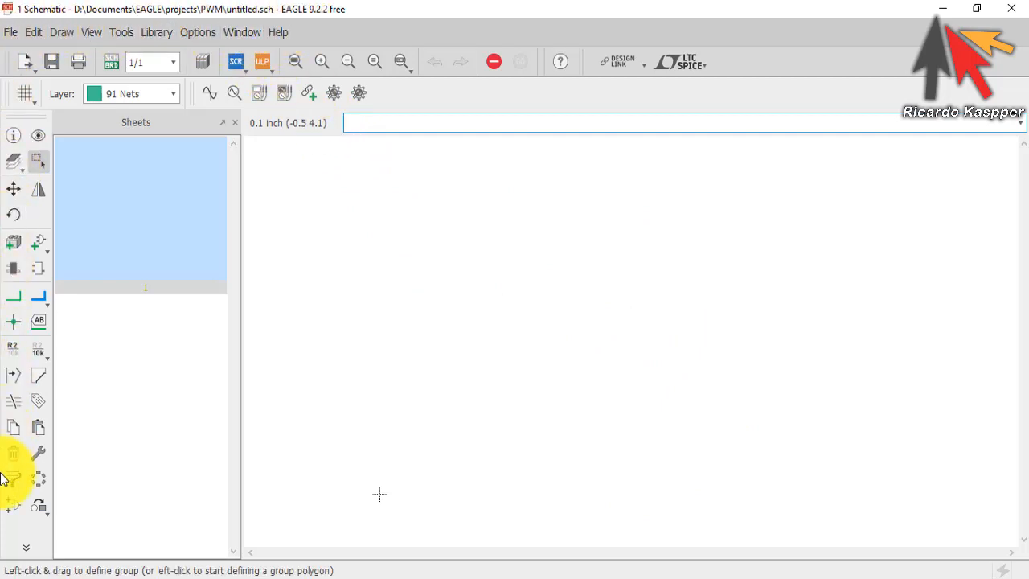
Step: Open the Add dialog for placing parts and shift it aside to uncover the schematic's tools
click(38, 160)
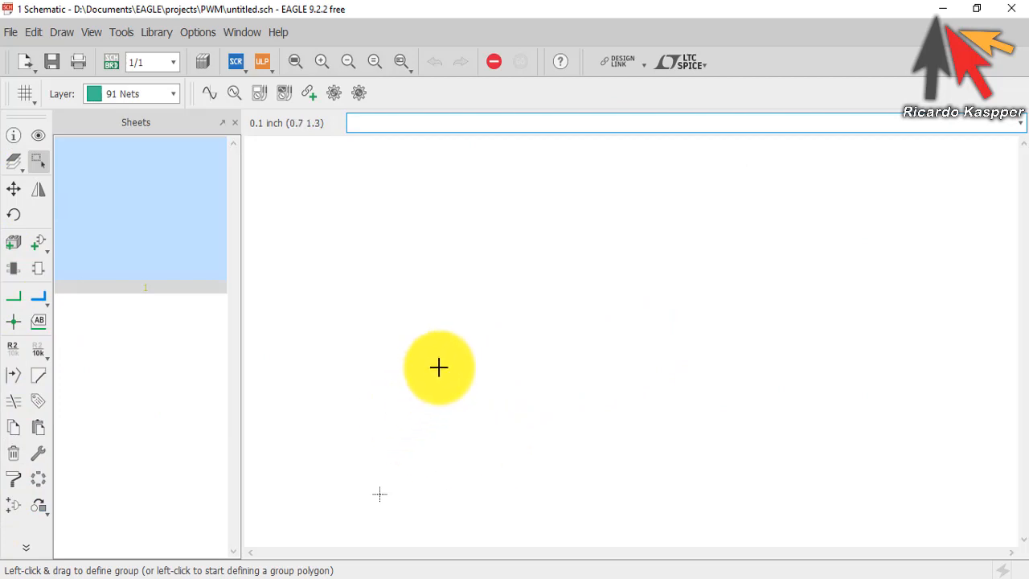
click(39, 249)
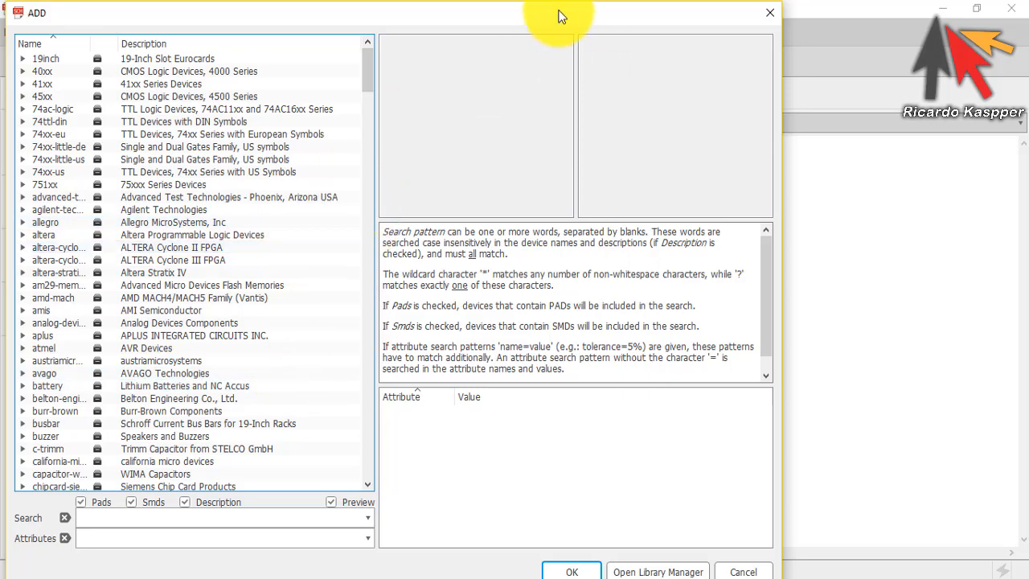
drag(567, 8, 644, 7)
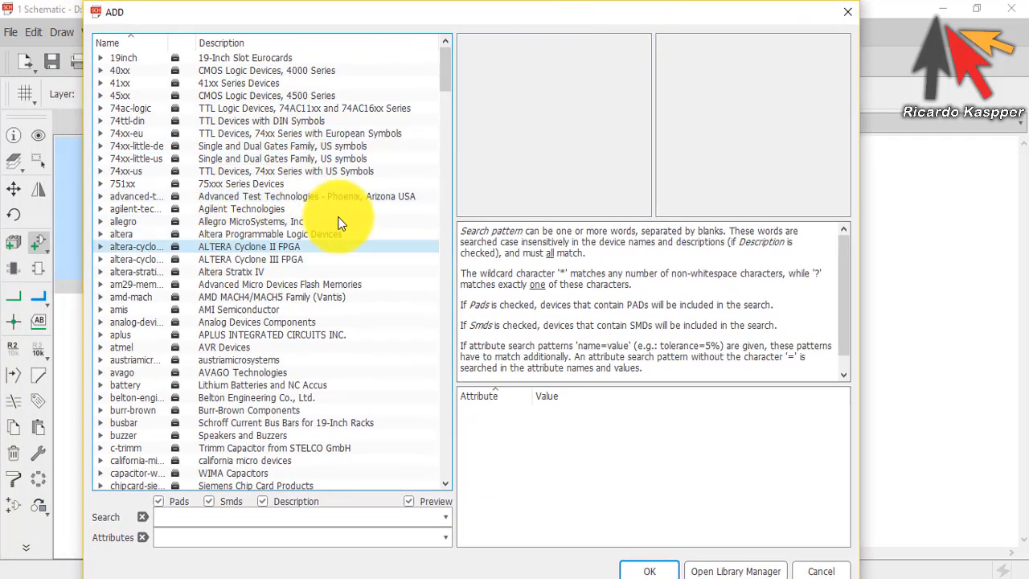
Step: Look through the logic device libraries, examining the parts in 40xx and the description of 41xx
click(133, 107)
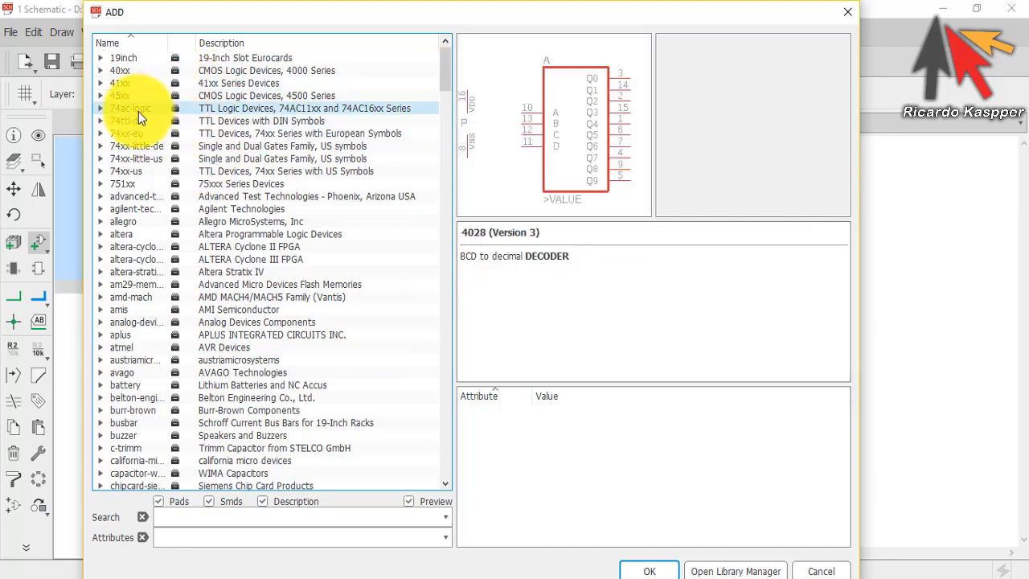
scroll(125, 337, down, 7)
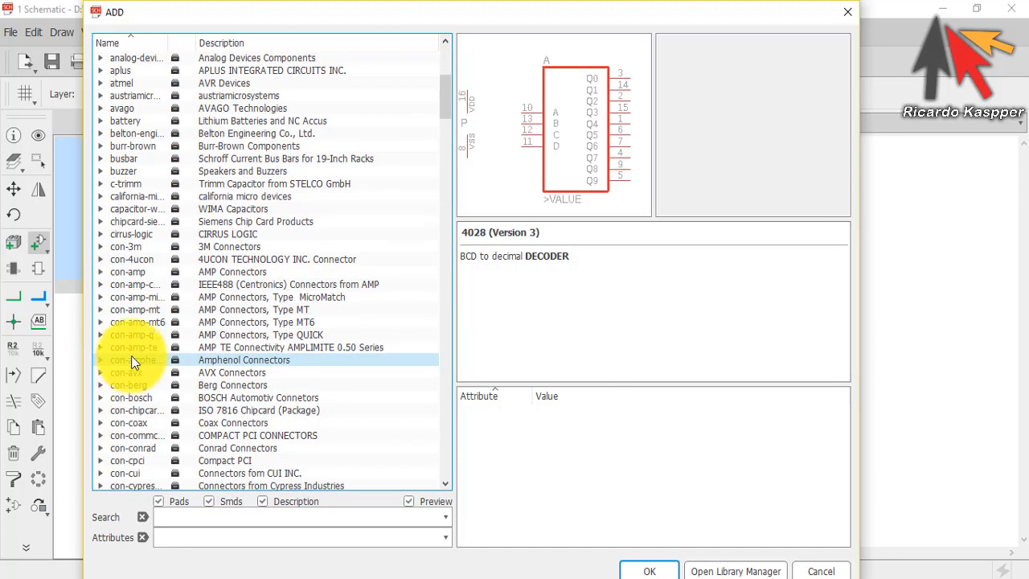
scroll(170, 263, up, 1)
scroll(166, 245, up, 6)
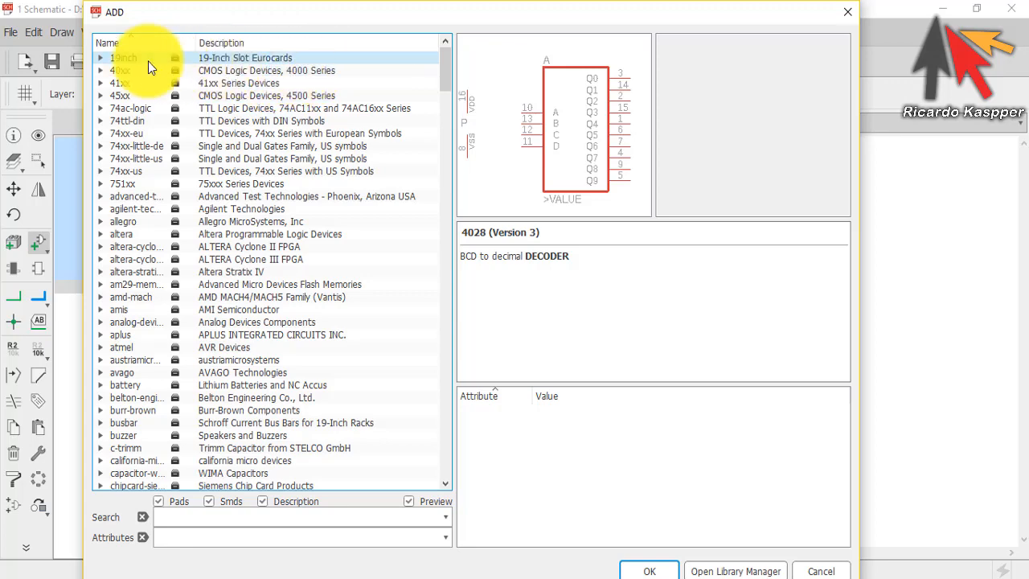
click(102, 71)
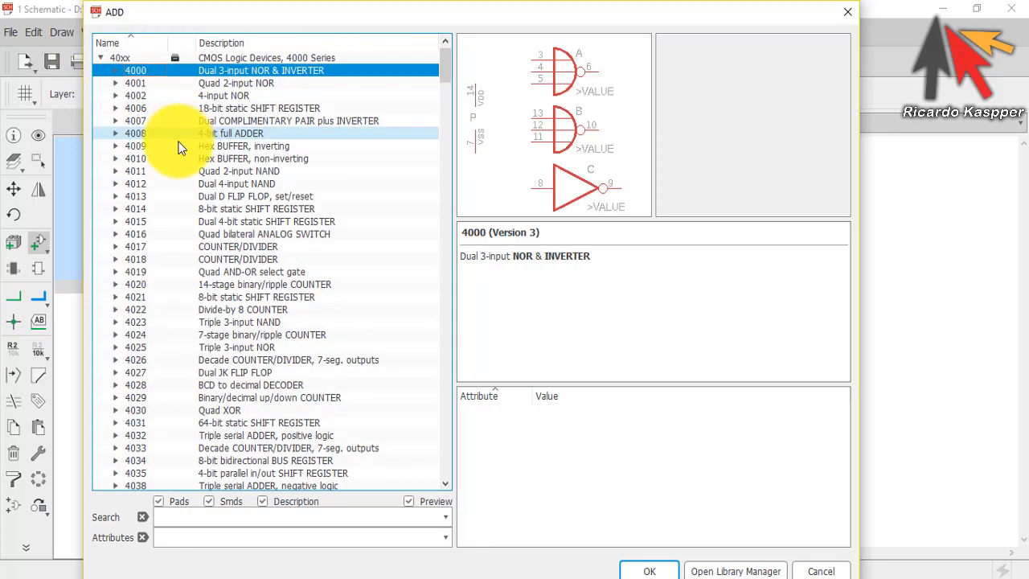
scroll(162, 193, down, 8)
scroll(140, 247, down, 1)
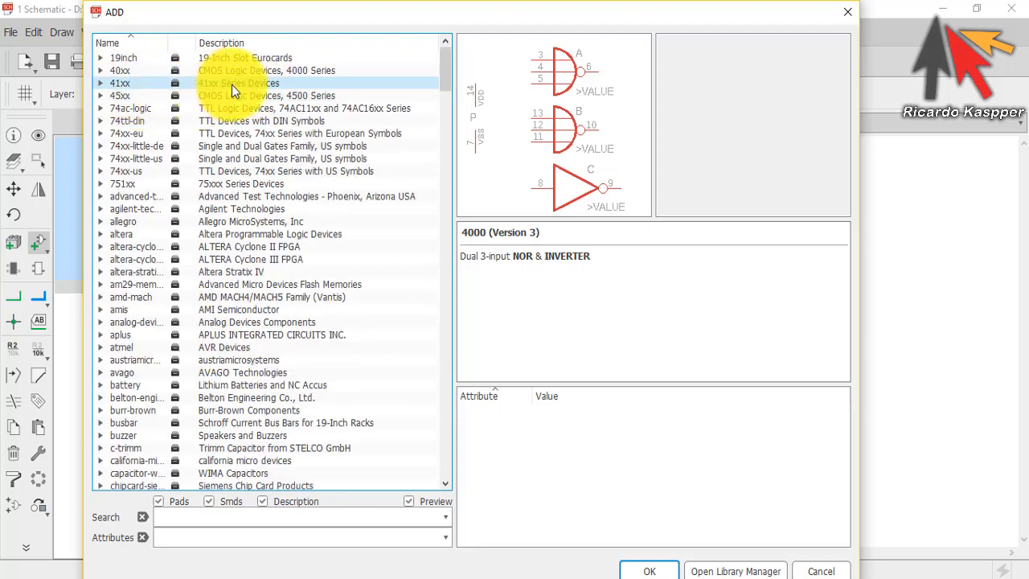
click(101, 84)
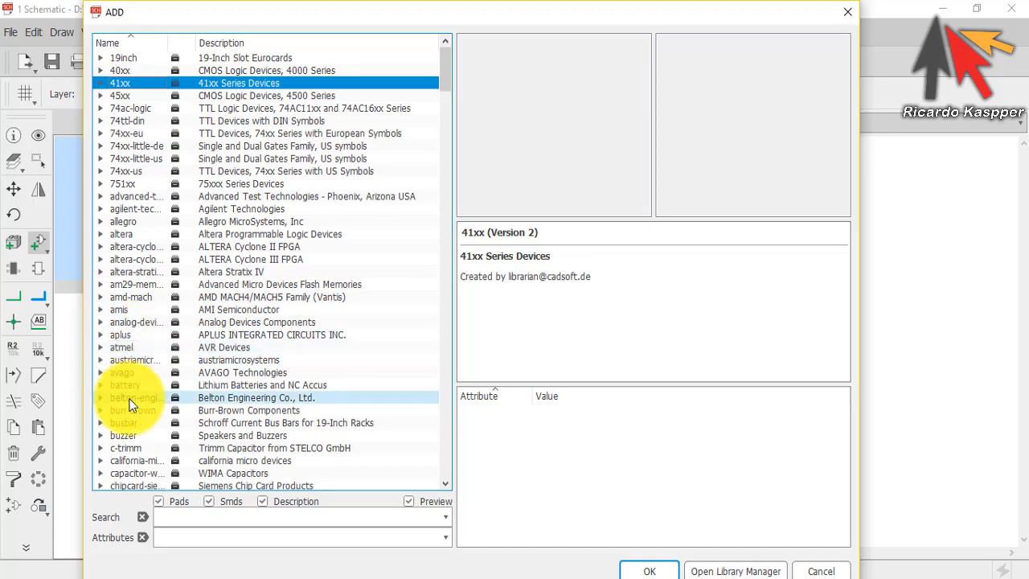
Step: Browse the microcontrollers in the atmel library and preview the symbol and footprint of MEGA32-P
click(99, 347)
scroll(157, 161, down, 2)
scroll(163, 217, down, 12)
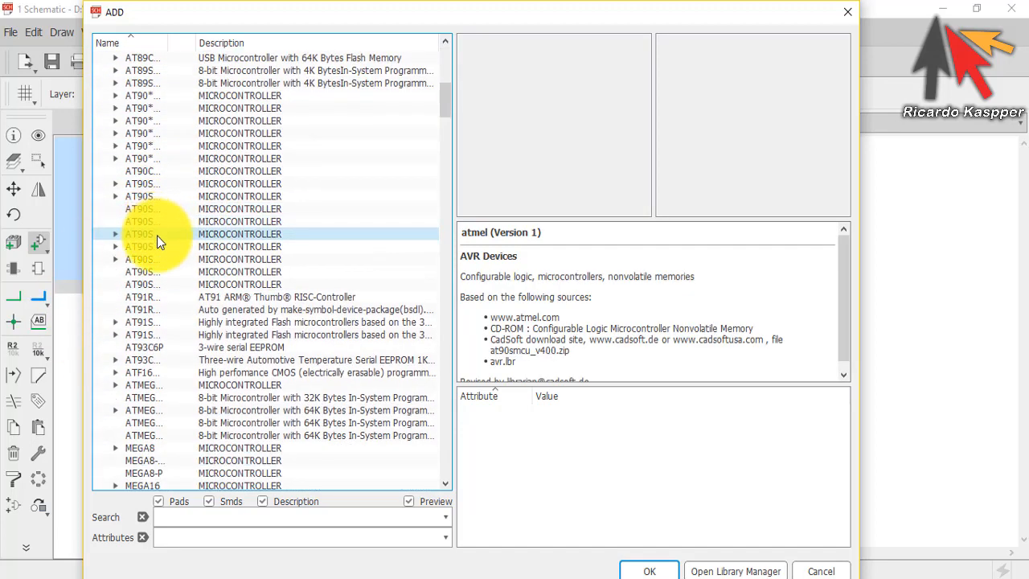
scroll(165, 259, down, 4)
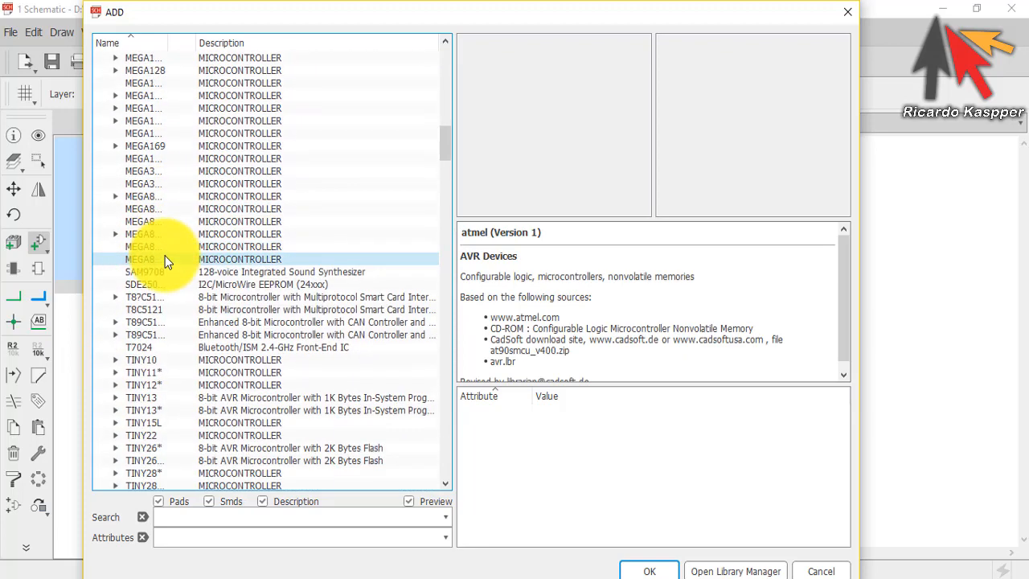
scroll(165, 259, up, 4)
click(165, 270)
Step: Widen the Name column to show full library names and look through the library list as far as the resistor libraries
drag(167, 44, 232, 43)
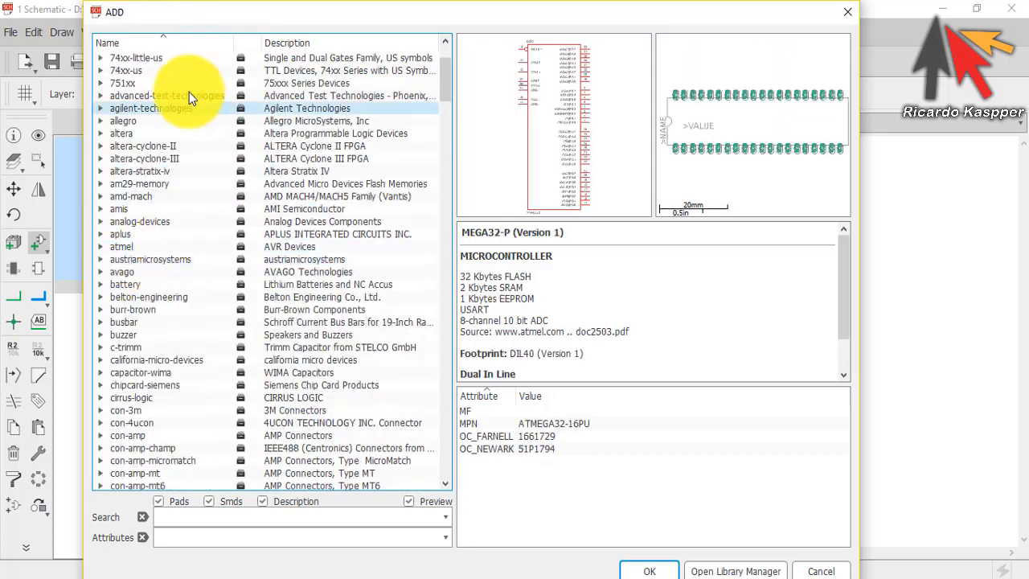
scroll(211, 326, down, 2)
scroll(210, 326, down, 2)
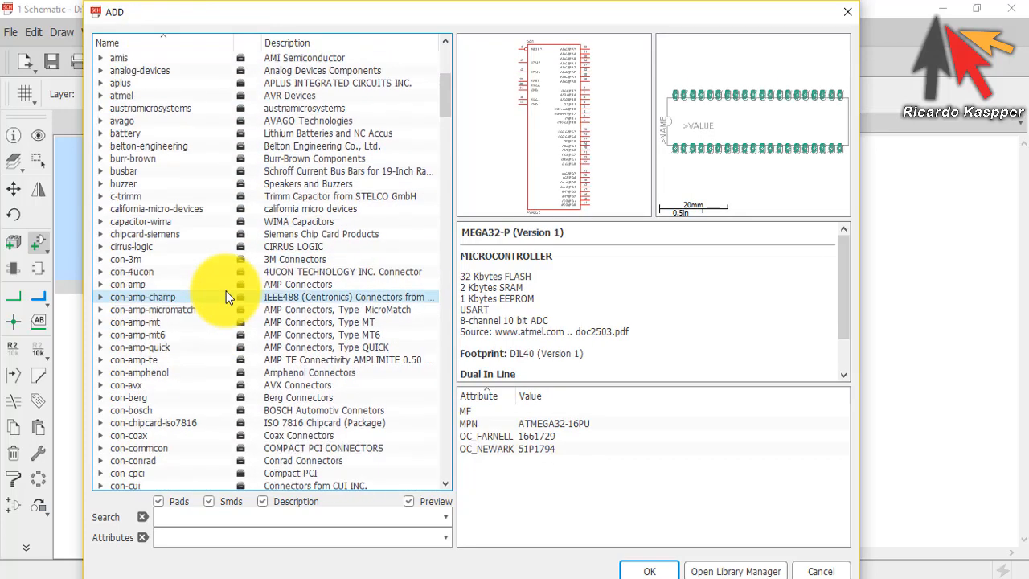
scroll(222, 222, down, 3)
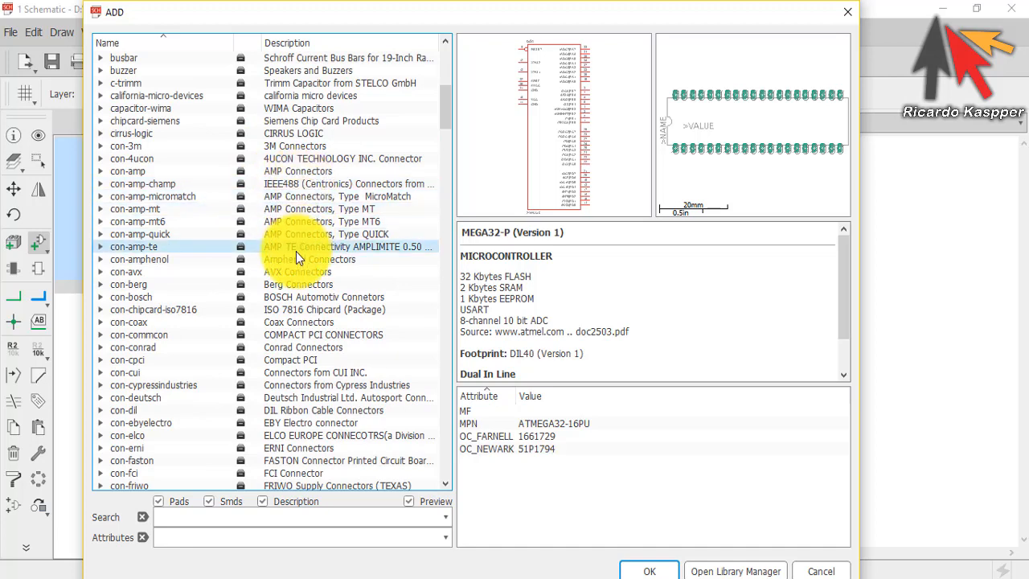
scroll(265, 257, down, 2)
scroll(193, 278, down, 20)
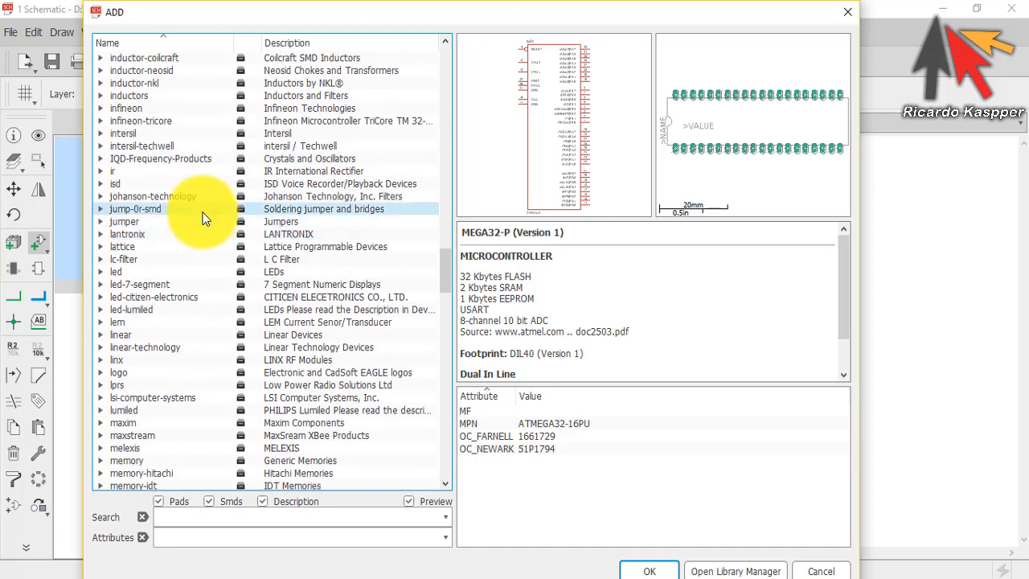
scroll(194, 250, up, 3)
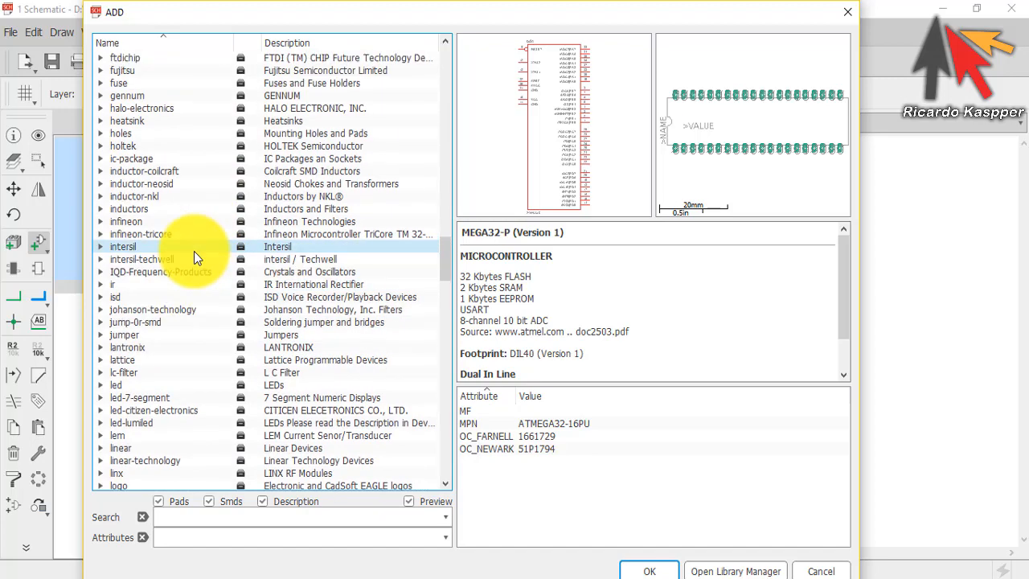
scroll(194, 251, down, 20)
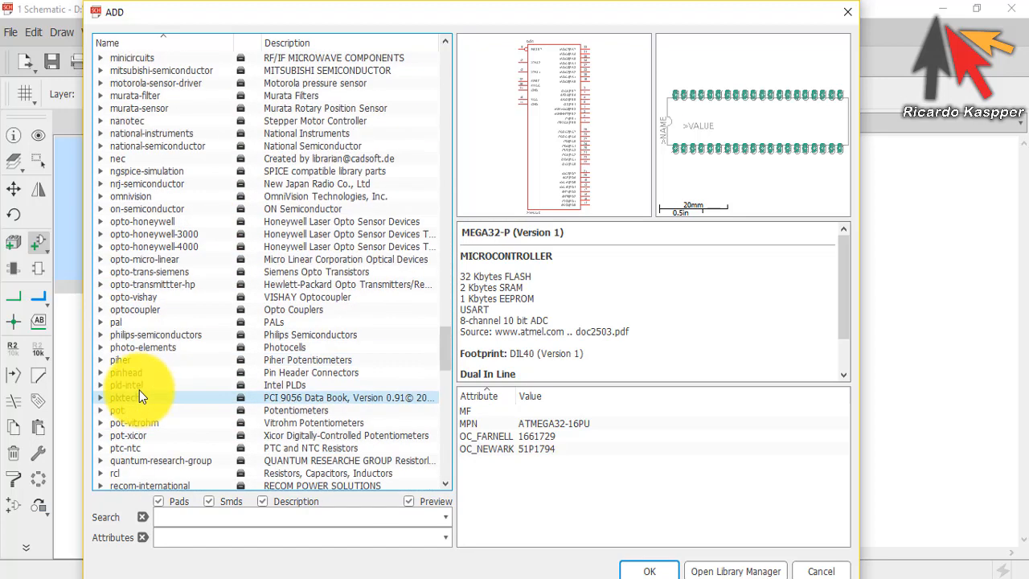
scroll(141, 386, down, 8)
scroll(173, 309, up, 2)
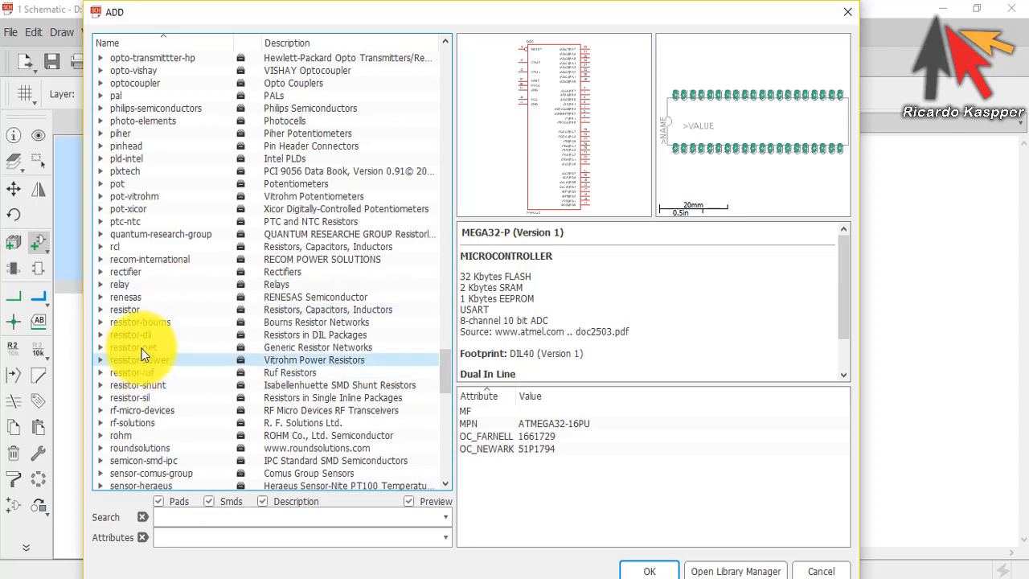
Step: Compare the descriptions of the resistor and rcl libraries
click(151, 323)
click(115, 308)
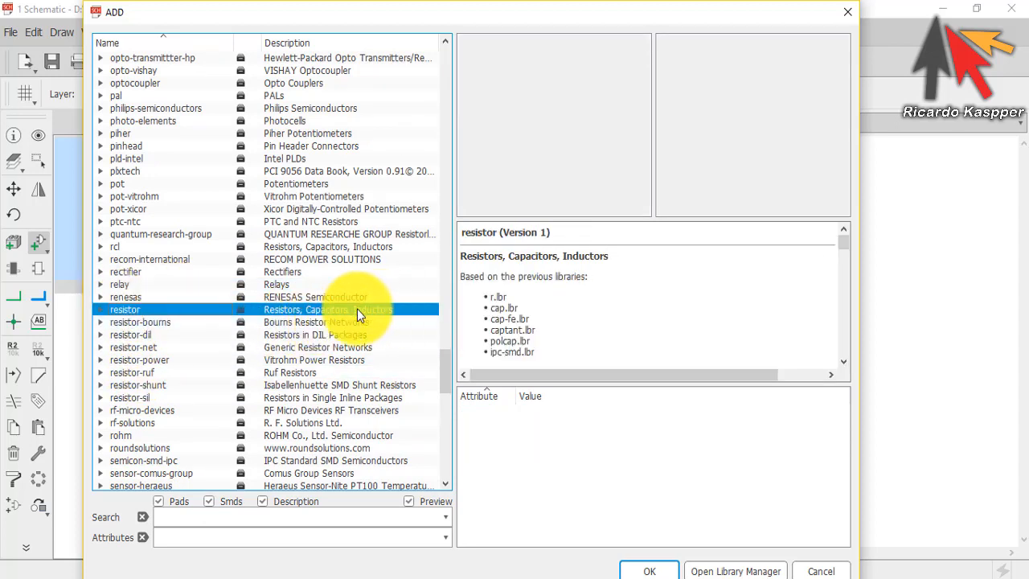
click(133, 247)
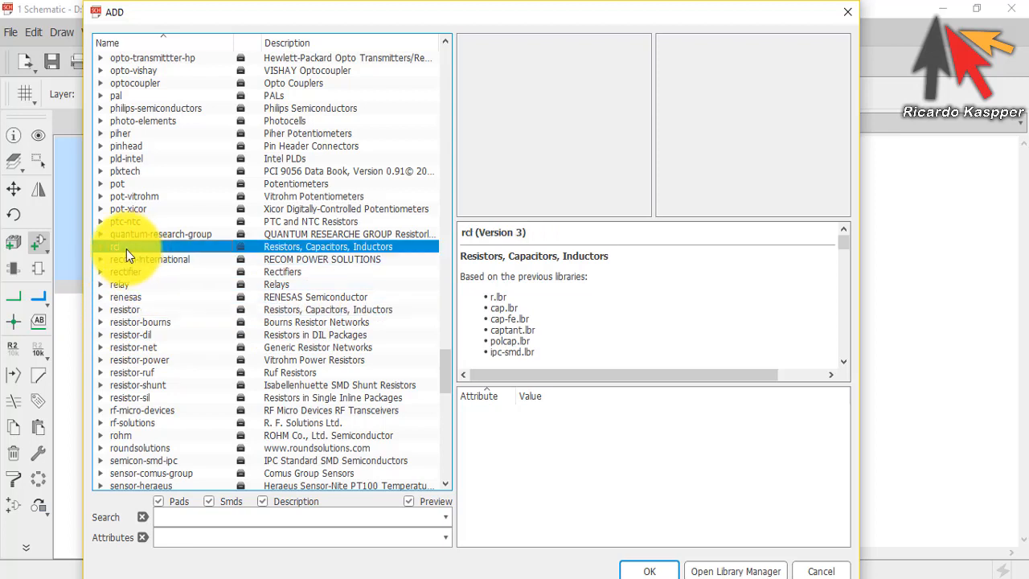
Step: Expand the resistor library and preview its capacitor symbols C-EU, C-TRIMM, C-US, CPOL-EU and CPOL-US
double_click(101, 310)
click(142, 324)
click(143, 336)
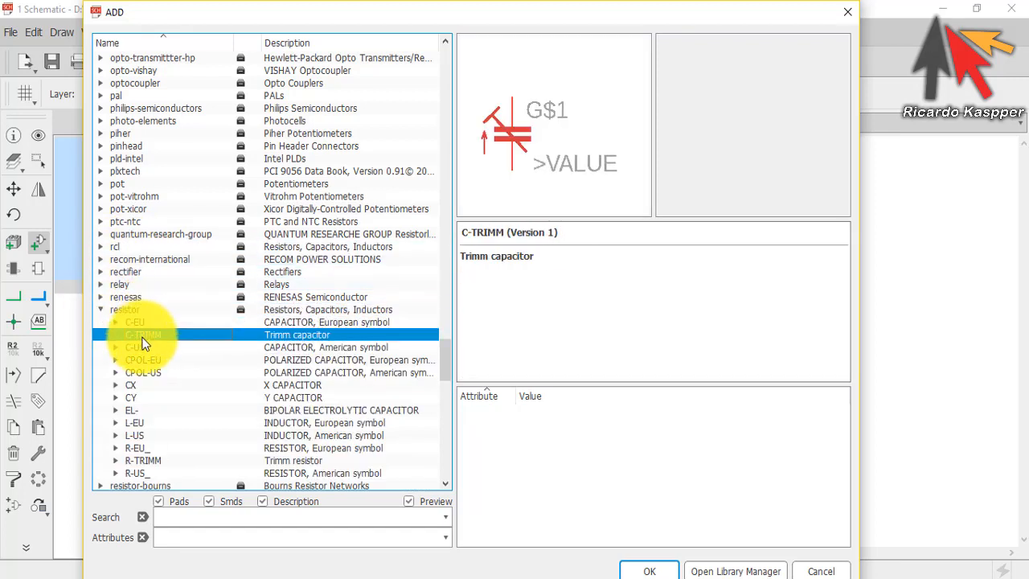
click(136, 321)
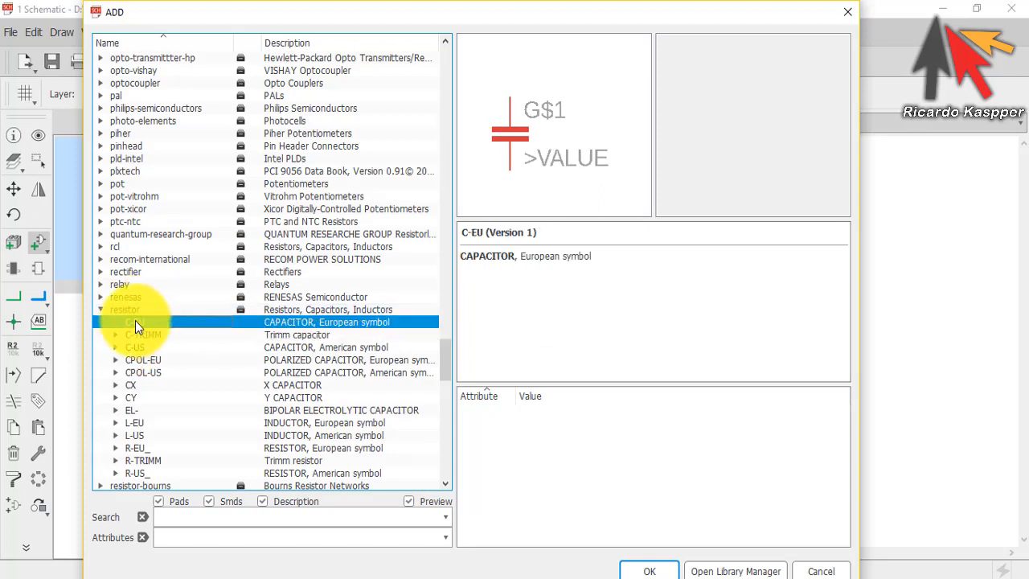
click(135, 334)
click(134, 347)
click(132, 360)
click(134, 372)
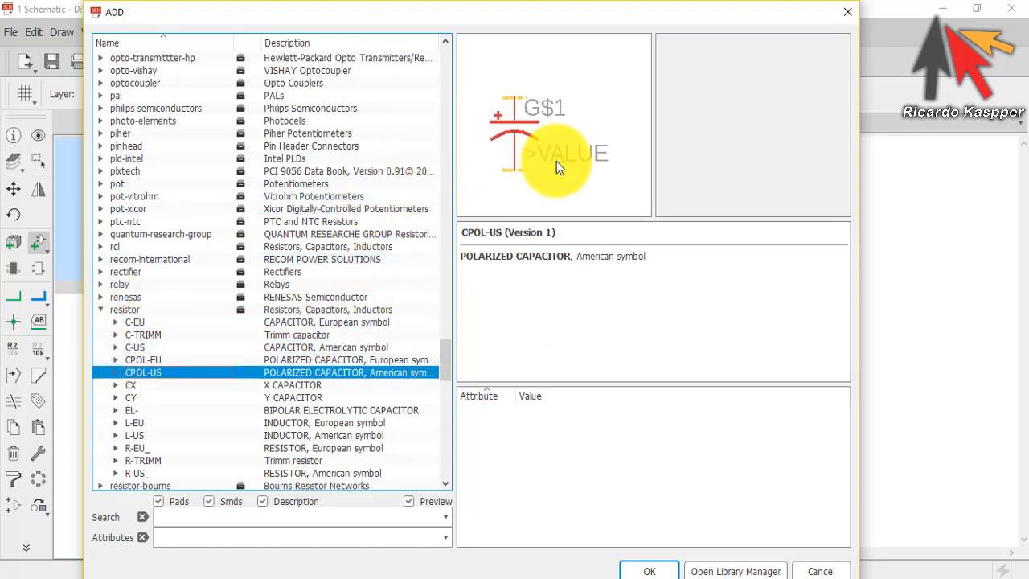
Step: Preview the inductor symbols L-US and L-EU and the bipolar electrolytic capacitor EL-
scroll(185, 389, down, 1)
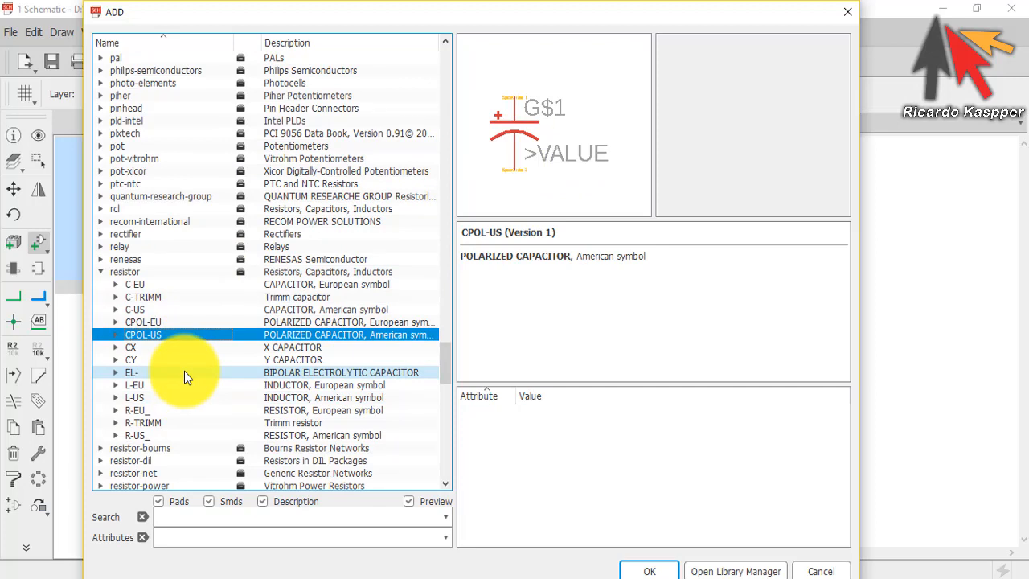
click(138, 394)
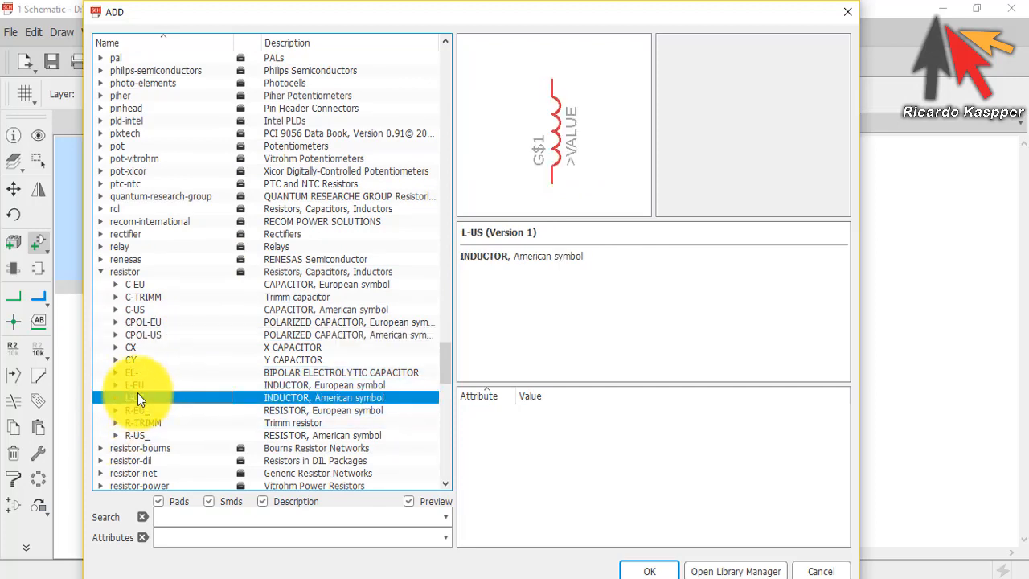
click(137, 385)
click(137, 372)
Step: Compare the resistor symbols R-US_, R-EU_ and R-TRIMM in the resistor library
click(135, 434)
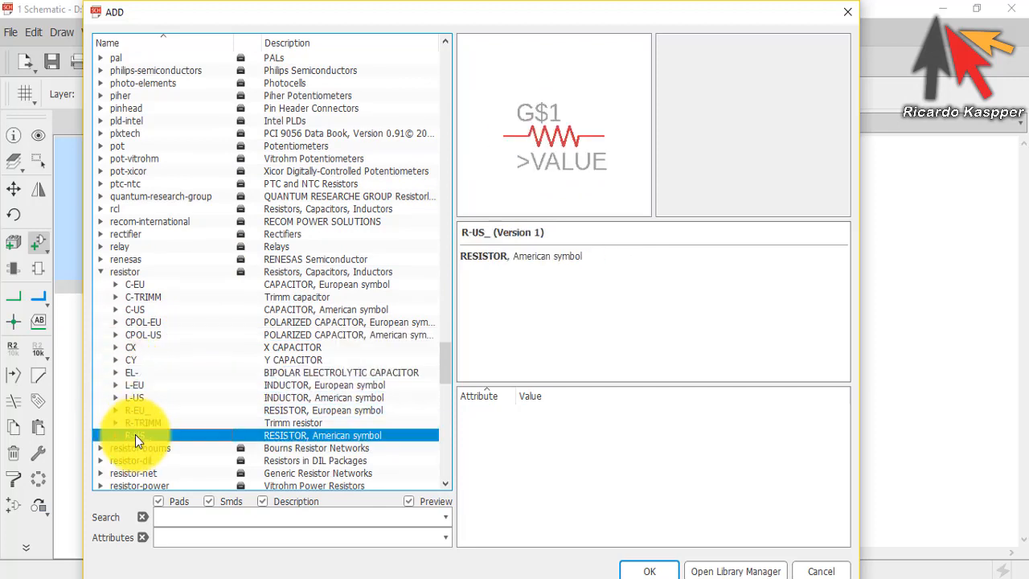
click(139, 410)
click(139, 423)
click(135, 435)
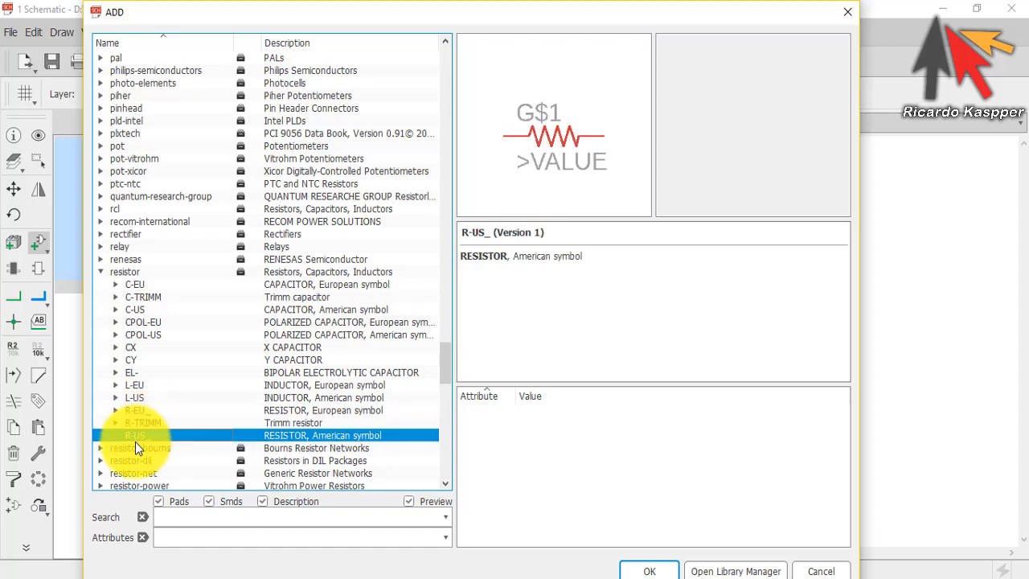
click(139, 410)
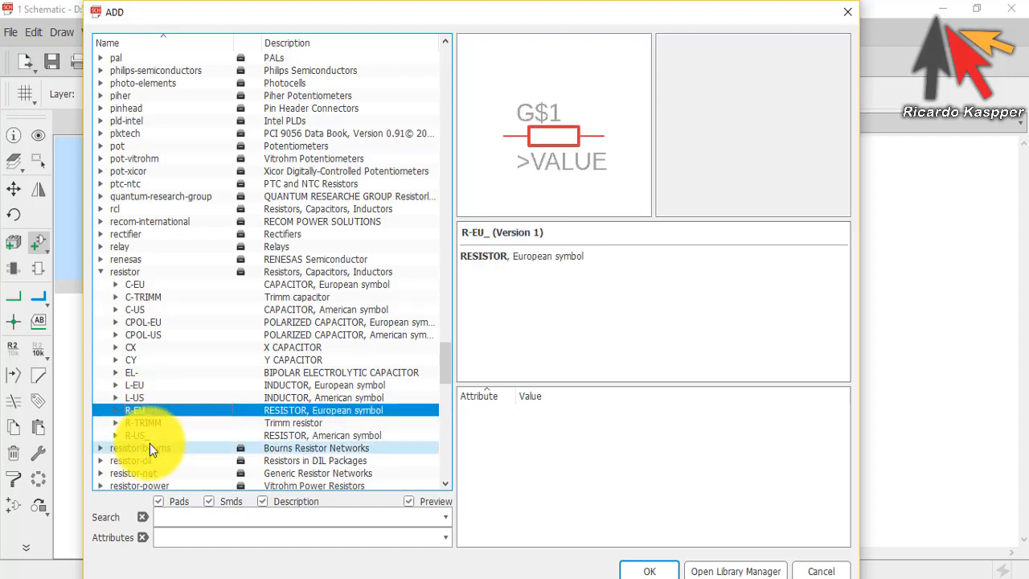
Step: Preview the R-US_ symbol, expand the R-EU_ variants in the resistor library, and examine the R-EU_0207/10 footprint
click(142, 436)
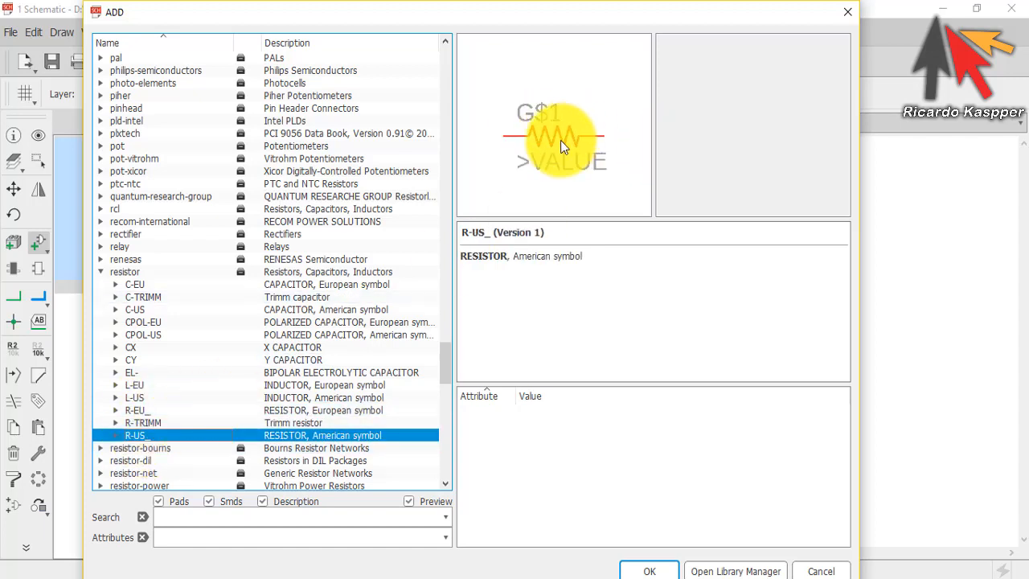
double_click(138, 410)
scroll(177, 309, down, 5)
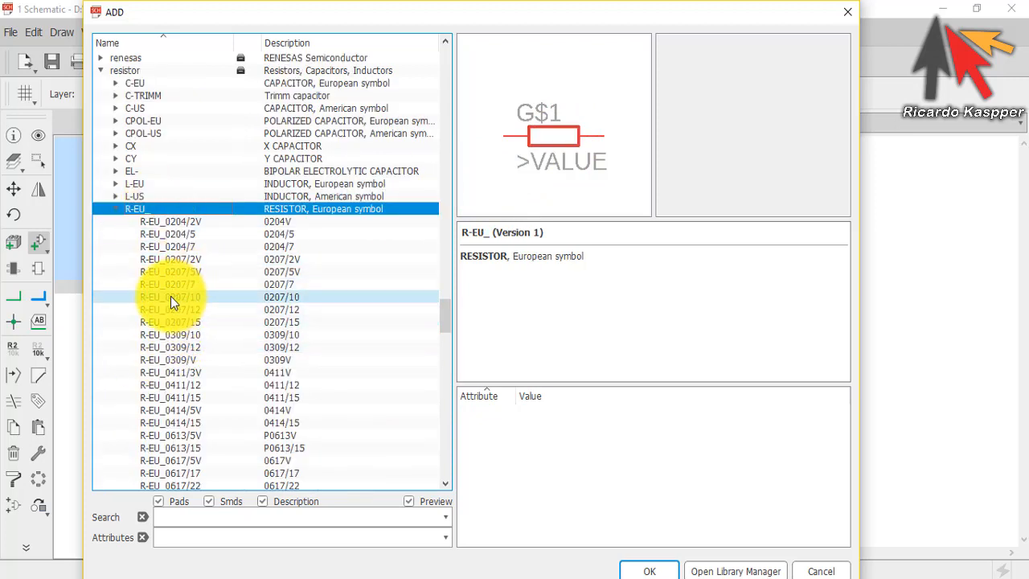
click(171, 297)
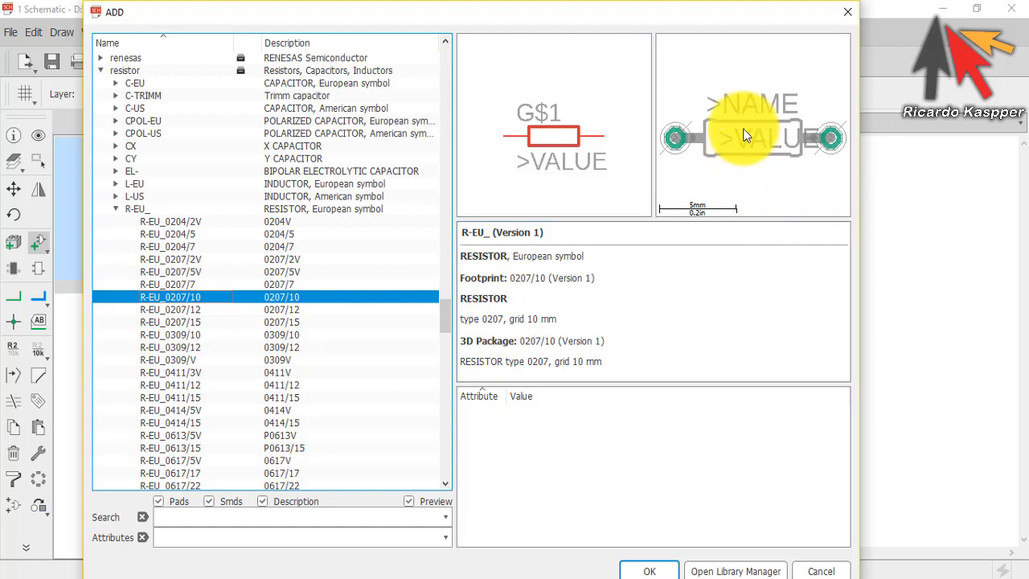
click(471, 315)
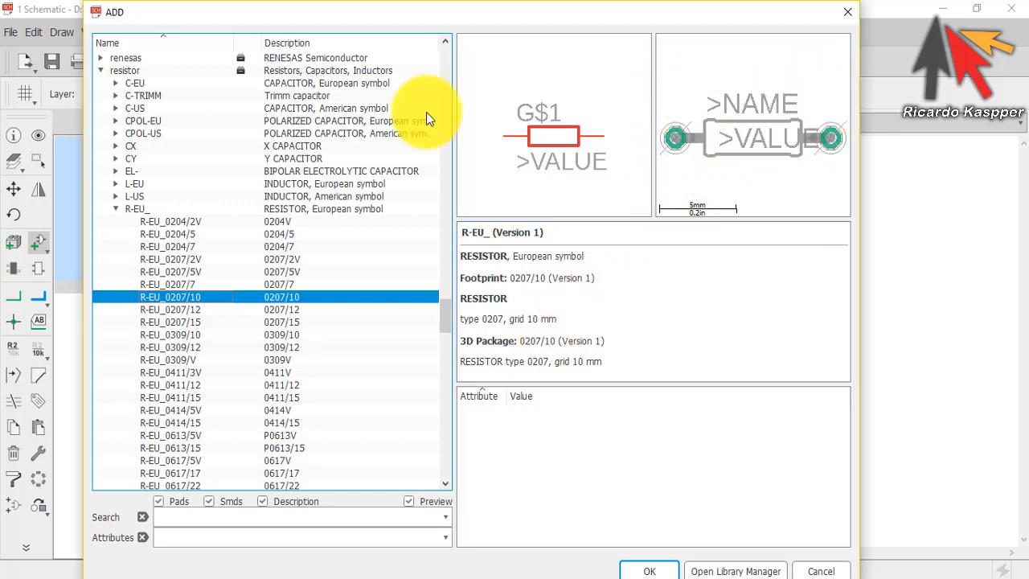
Step: Compare the footprints of the R-EU_ 0207/10, 0207/12, 0207/15, 0309/10 and 0309/V resistor variants
click(184, 308)
click(184, 296)
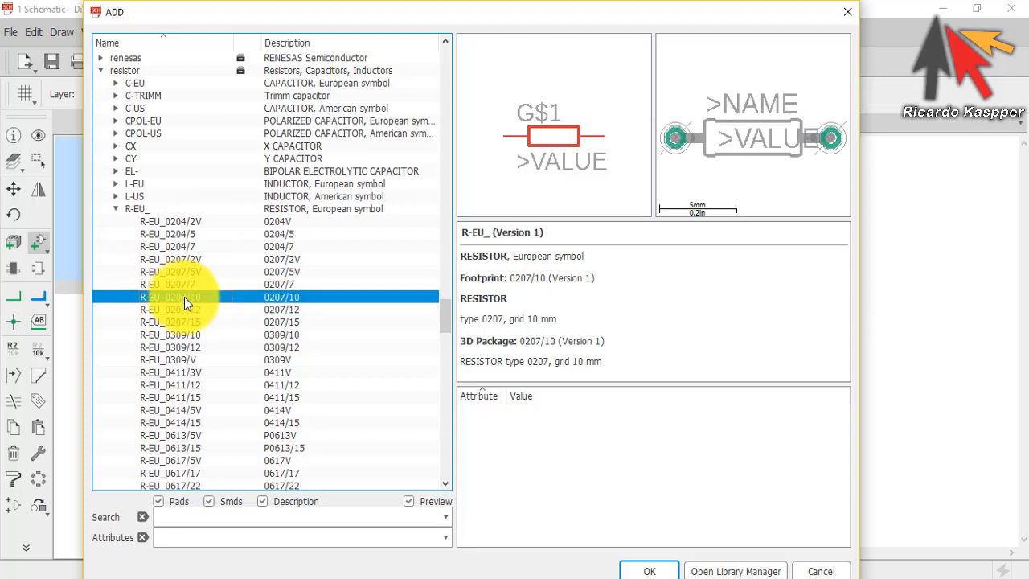
click(184, 322)
click(184, 335)
click(167, 360)
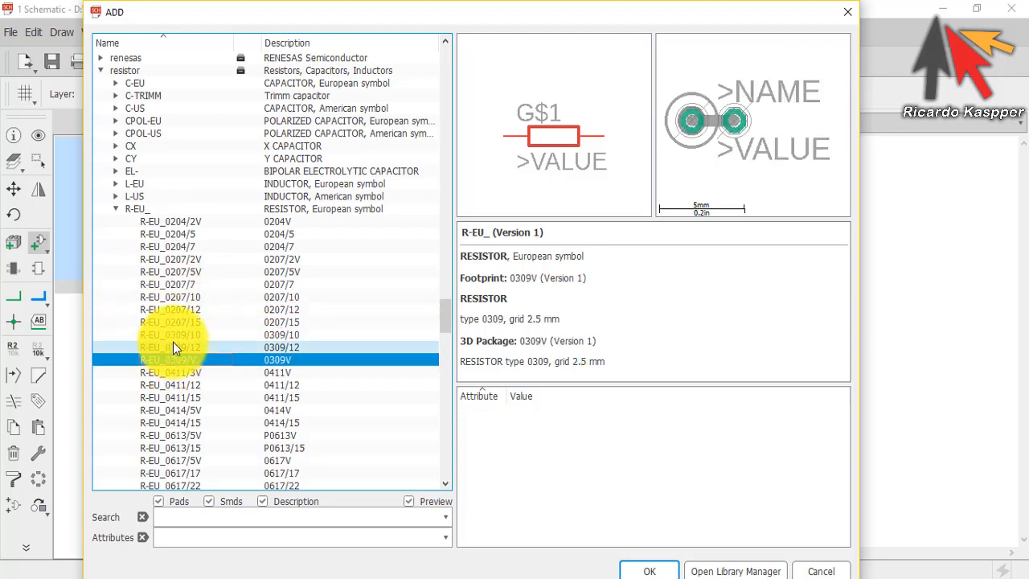
click(173, 336)
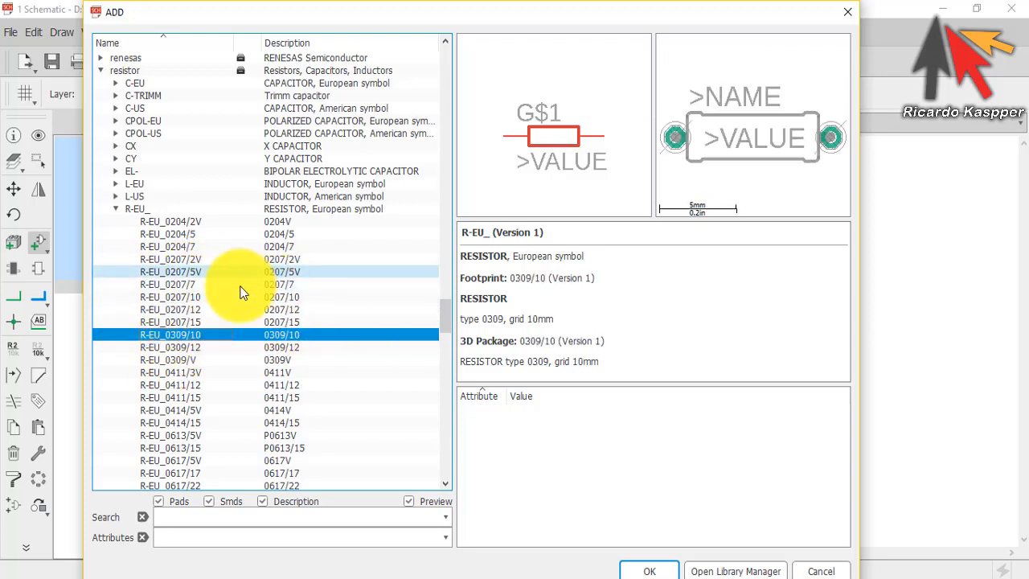
Step: Collapse the resistor library and expand the rcl library
scroll(173, 309, up, 3)
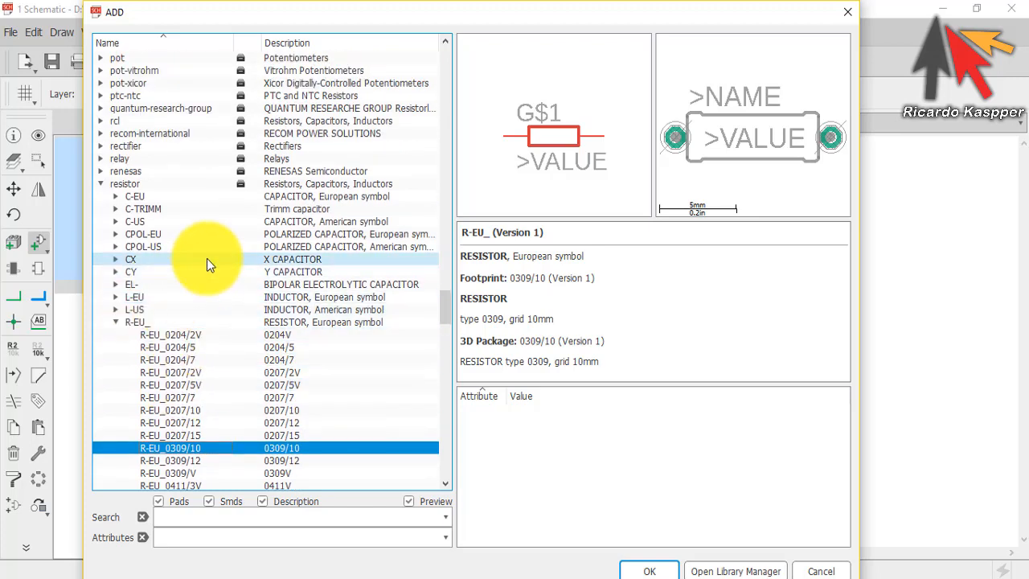
scroll(176, 255, up, 1)
click(103, 223)
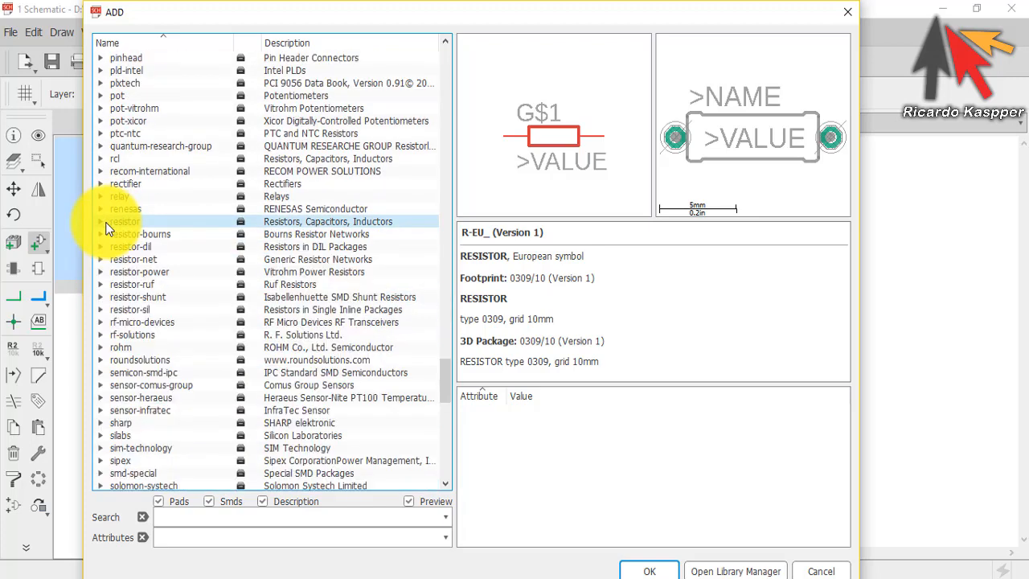
click(101, 161)
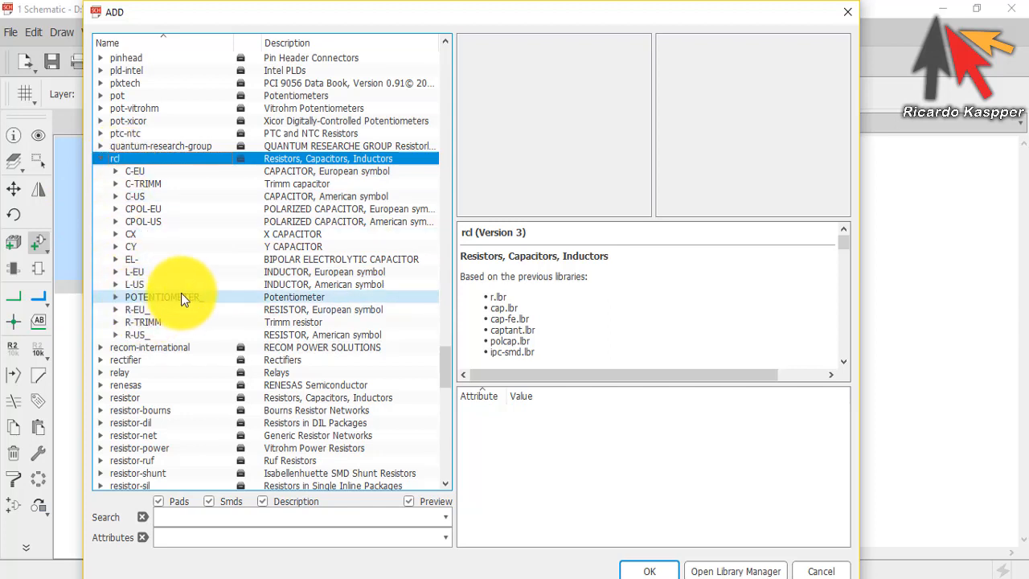
Step: Preview the L-EU, R-US_ and R-TRIMM symbols in the rcl library
click(146, 273)
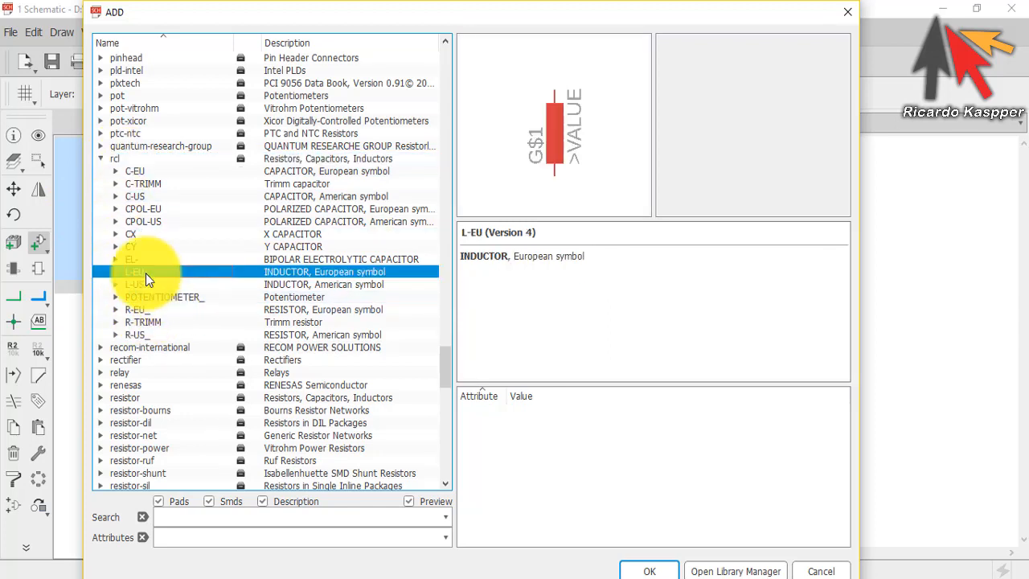
click(137, 335)
click(144, 321)
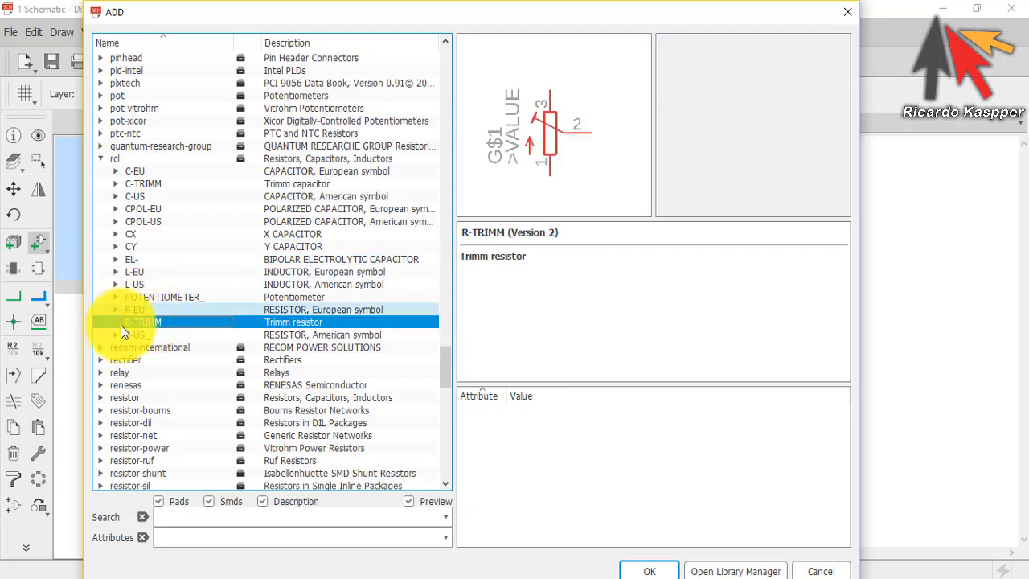
Step: Choose the R-EU_0207/10 resistor from the rcl library's R-EU_ variants for placement in the schematic
click(145, 310)
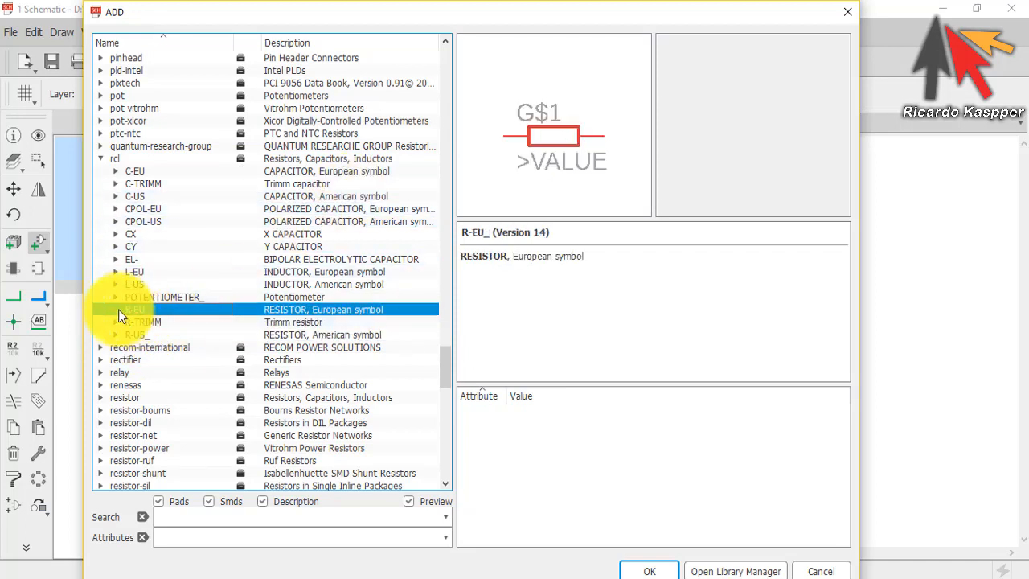
click(116, 309)
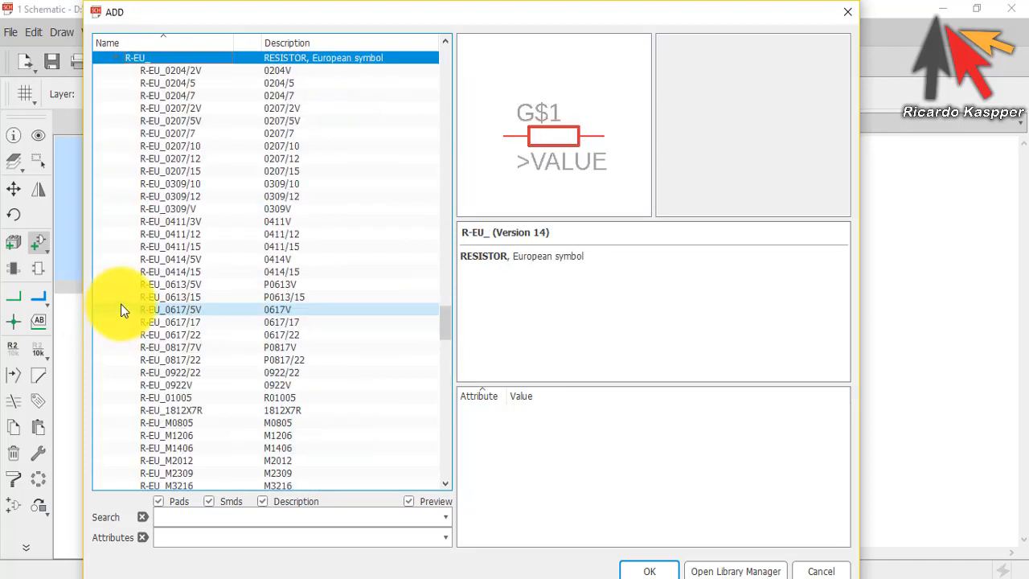
click(169, 148)
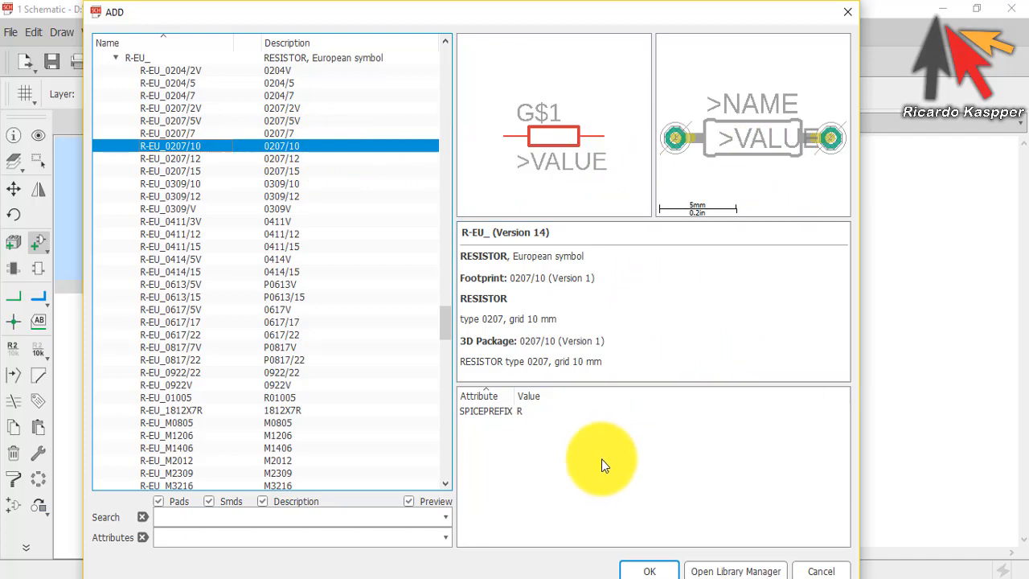
click(653, 571)
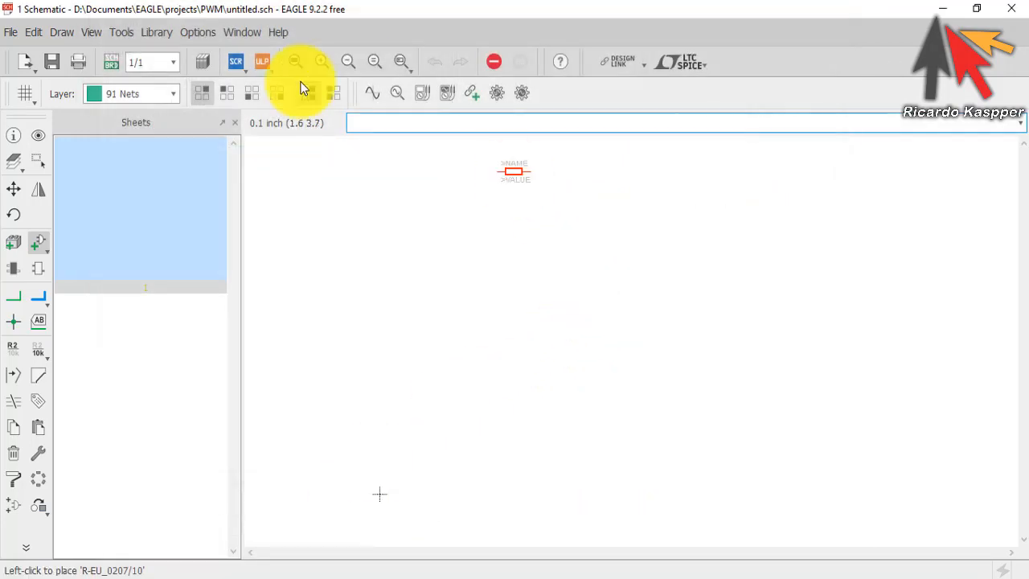
Step: Place four R-EU_0207/10 resistors in two columns on the sheet, two in each, and end the placement
click(502, 283)
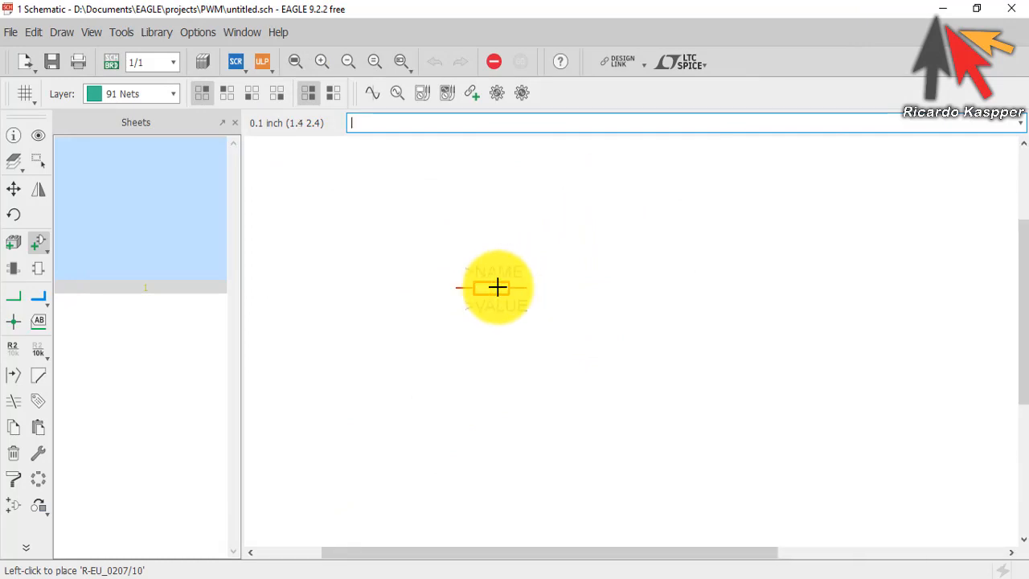
scroll(498, 287, up, 1)
click(448, 243)
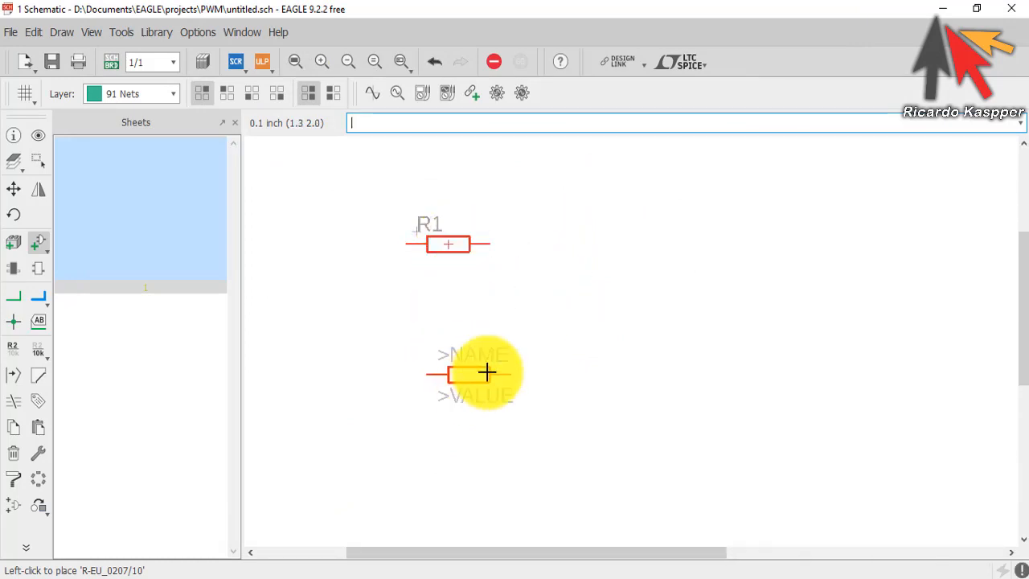
click(448, 352)
click(636, 309)
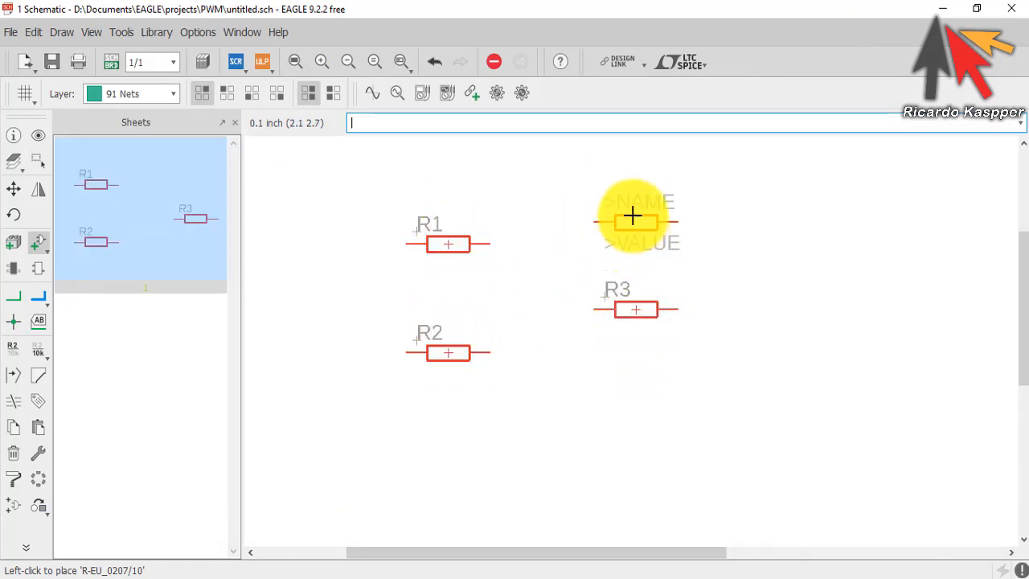
click(636, 222)
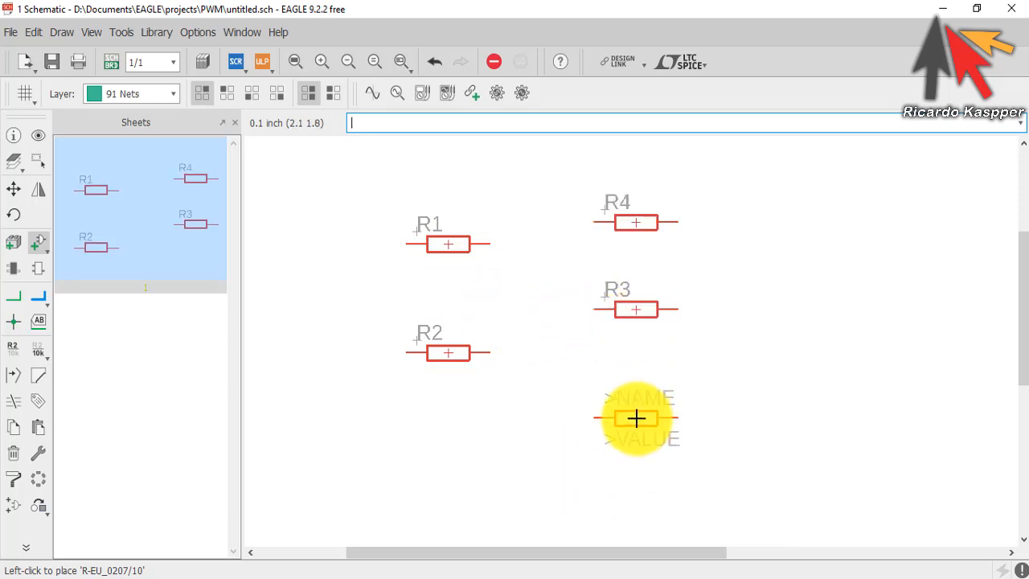
key(Escape)
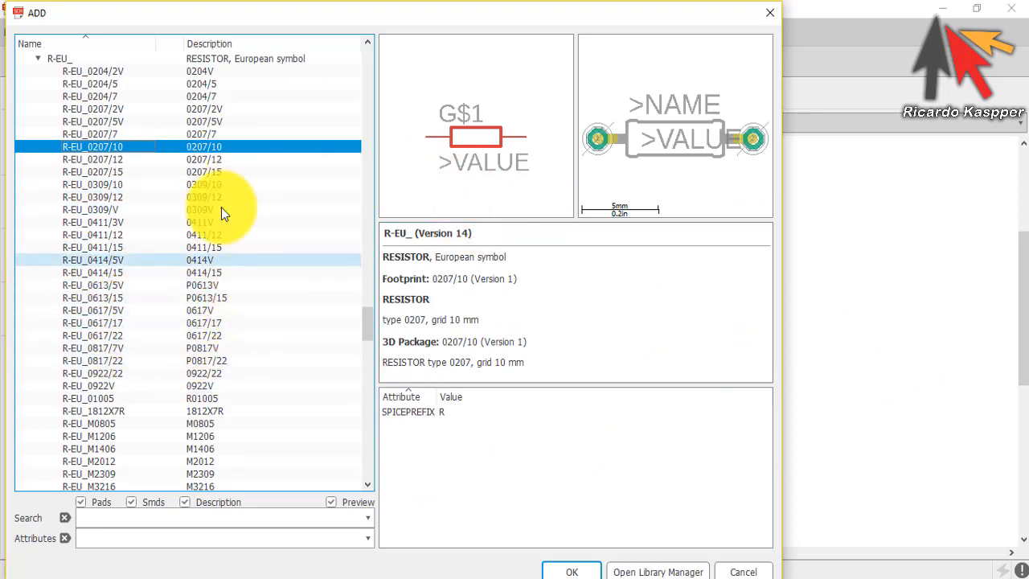
Step: Browse the remaining R-EU_ packages and expand the C-EU capacitor variants in the rcl library
scroll(144, 378, down, 12)
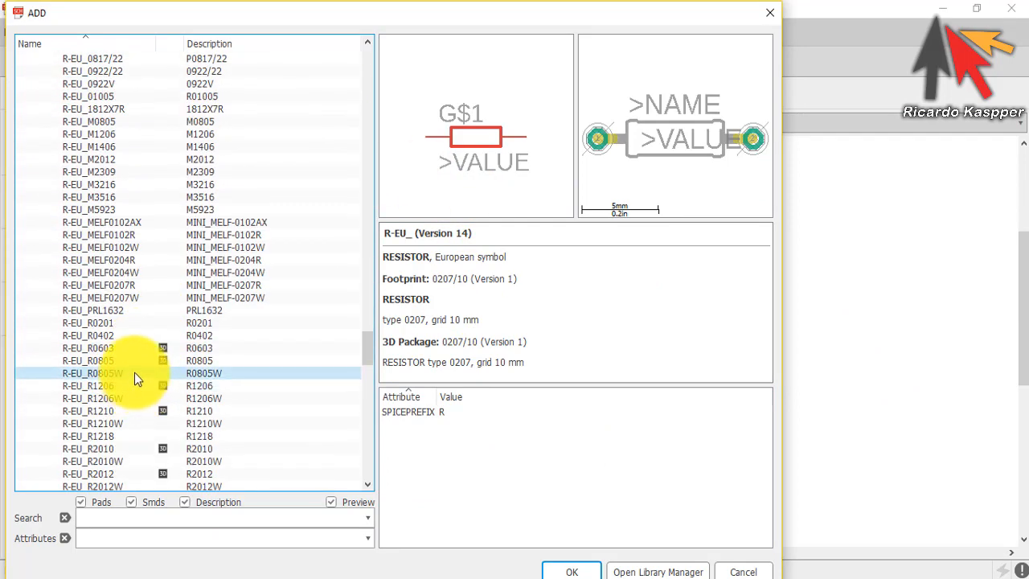
scroll(133, 360, up, 18)
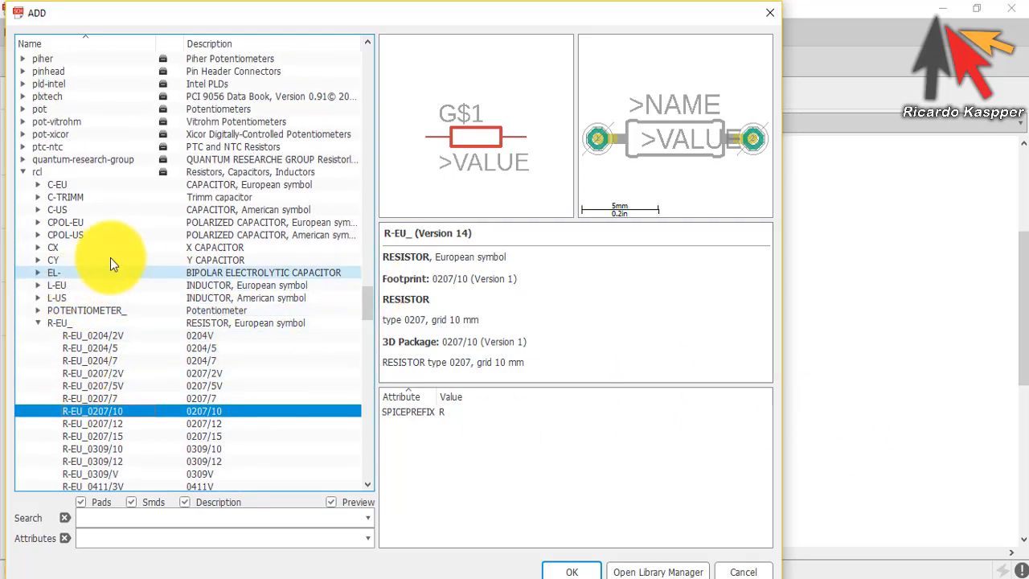
click(62, 185)
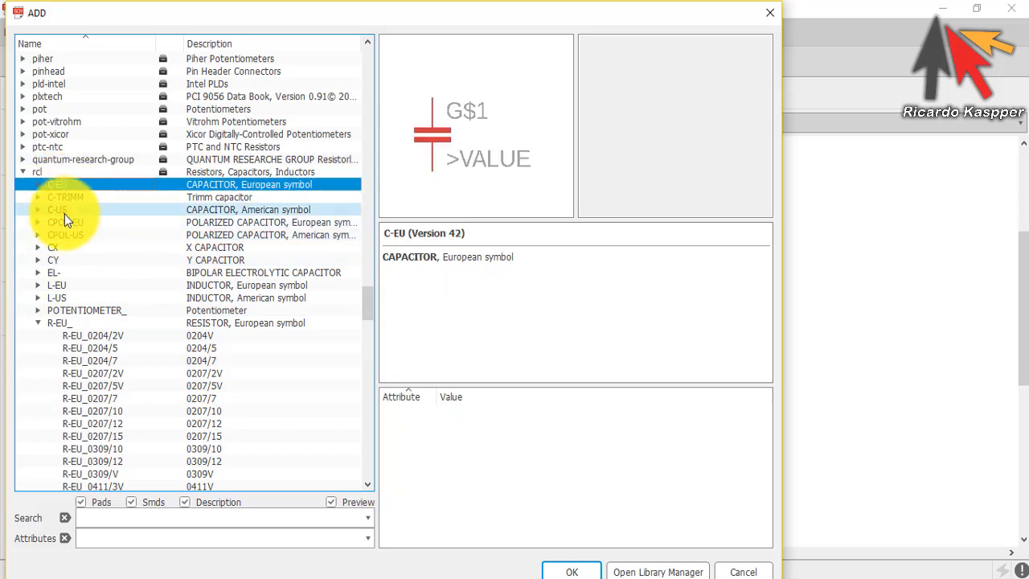
click(38, 186)
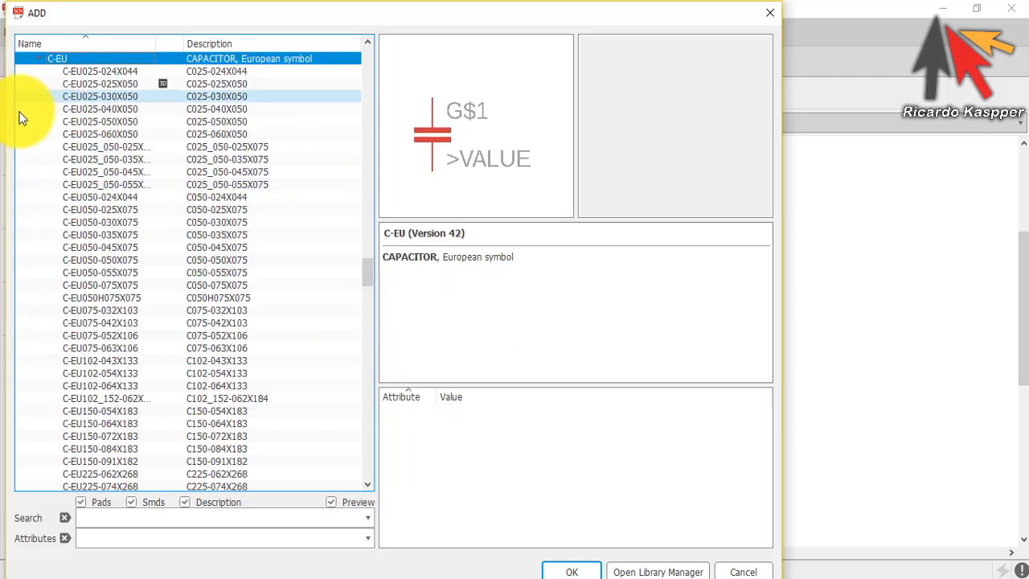
scroll(18, 115, up, 3)
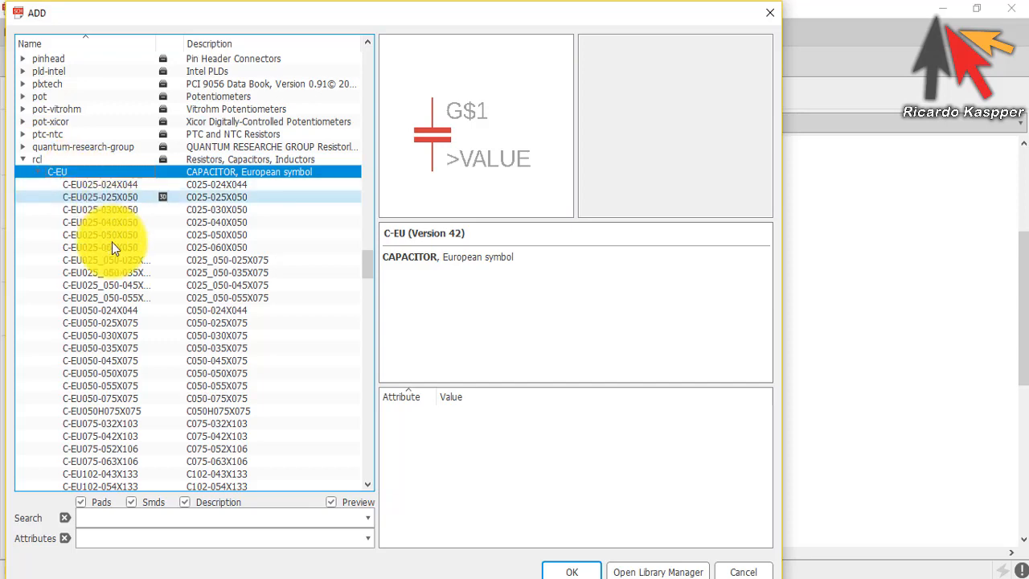
Step: Compare the footprints of several C-EU capacitors, including C-EU050-024X044, C-EU075-042X103, C-EU102-064X133 and C-EU025-024X044
click(110, 360)
click(118, 312)
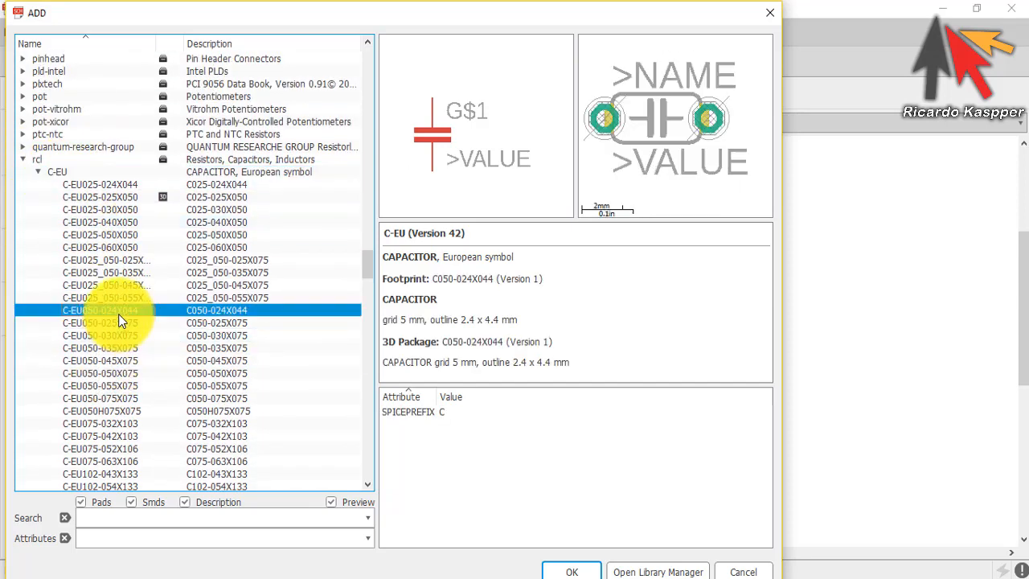
scroll(126, 358, down, 2)
click(124, 371)
click(122, 426)
click(122, 359)
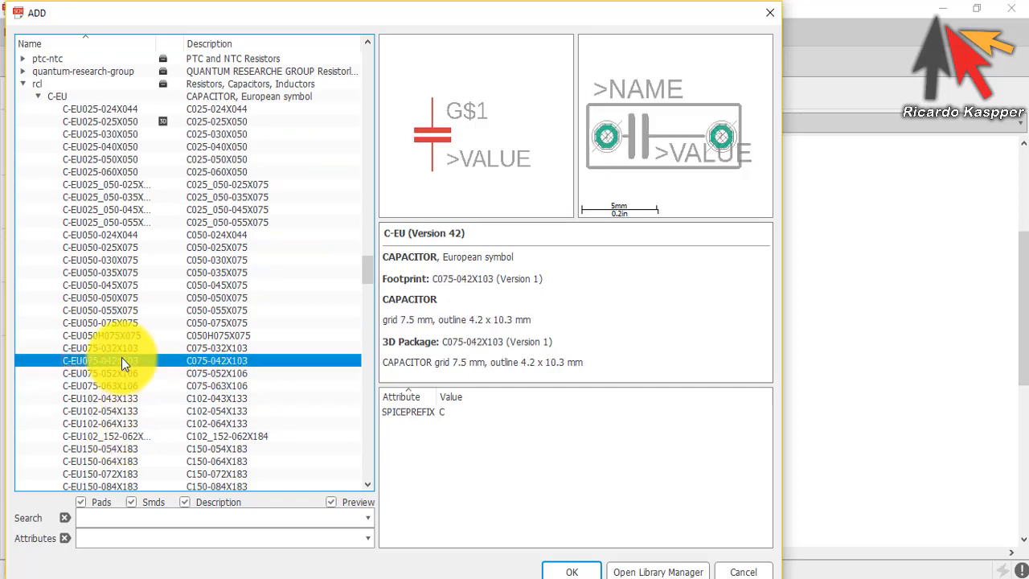
click(114, 424)
click(113, 335)
click(114, 110)
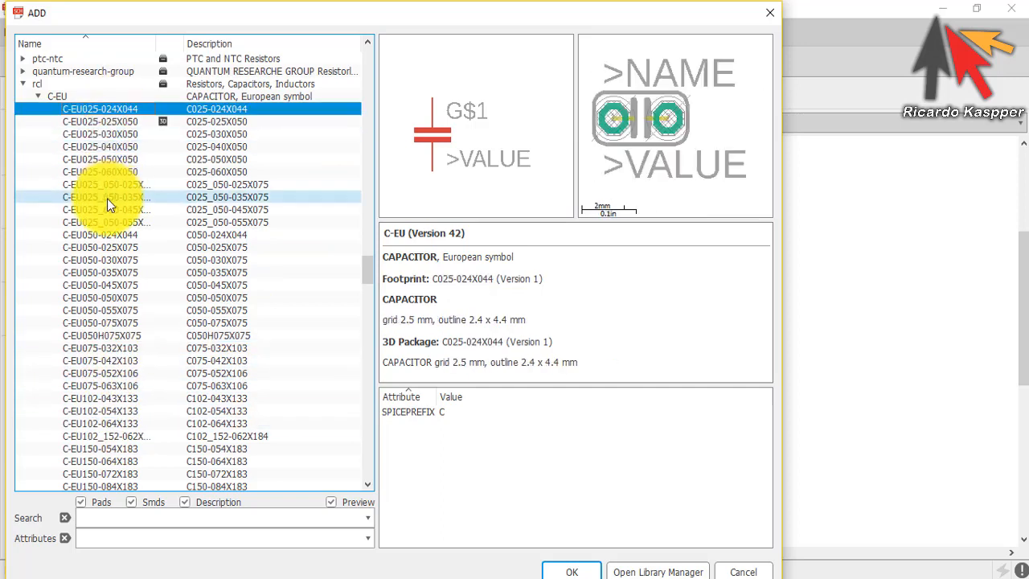
Step: Examine the footprints of the C-EU variants one after another, from C-EU025-024X044 down to the C025_050-024X070 package
key(Down)
key(Down)
key(Down)
key(Down)
key(Down)
key(Down)
key(Down)
key(Down)
key(Down)
key(Down)
key(Down)
key(Down)
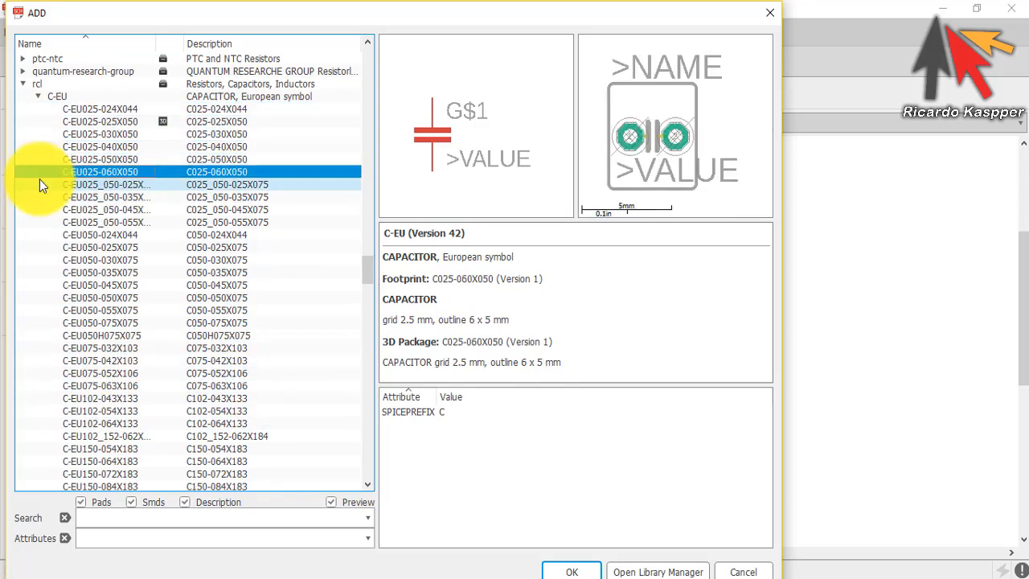
key(Down)
key(Down)
key(Down)
key(Down)
key(Down)
key(Down)
key(Down)
key(Down)
key(Down)
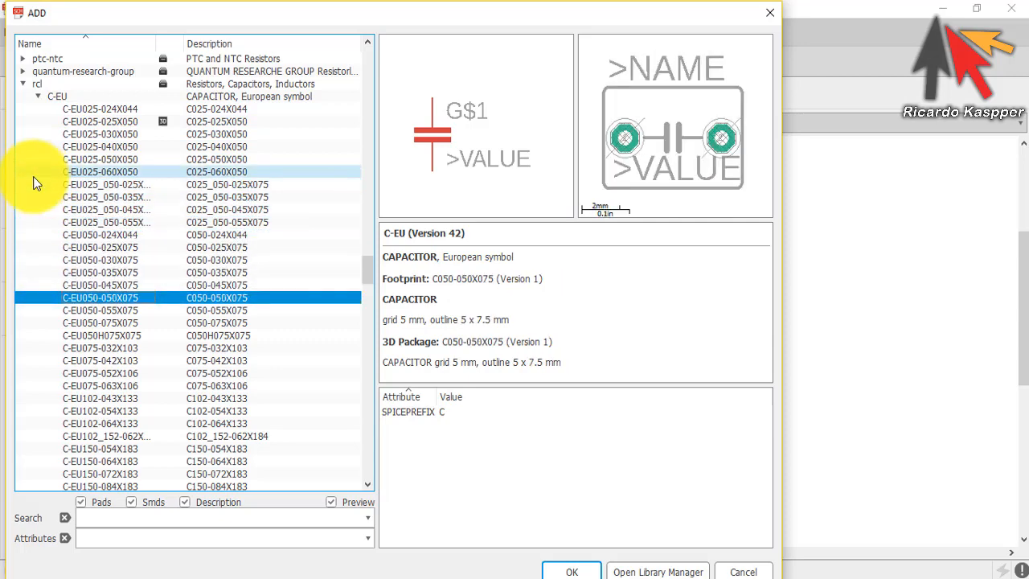
key(Down)
key(Down)
key(Down)
key(Down)
key(Down)
key(Down)
key(Down)
key(Down)
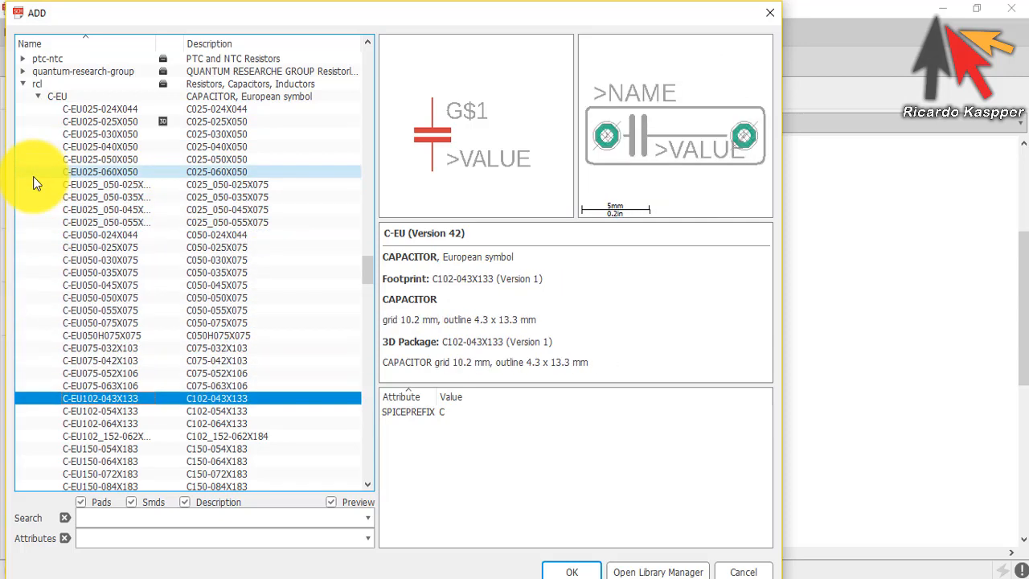
key(Down)
key(Down)
key(Down)
key(Down)
key(Down)
key(Down)
key(Down)
key(Down)
key(Down)
key(Down)
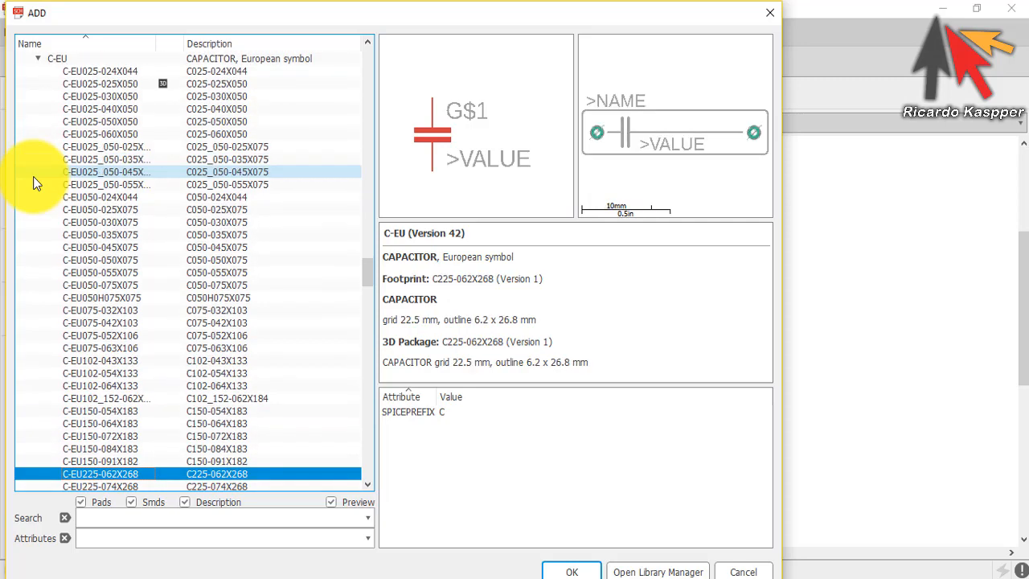
key(Down)
key(Down)
key(Down)
key(Down)
key(Down)
key(Down)
key(Down)
key(Down)
key(Down)
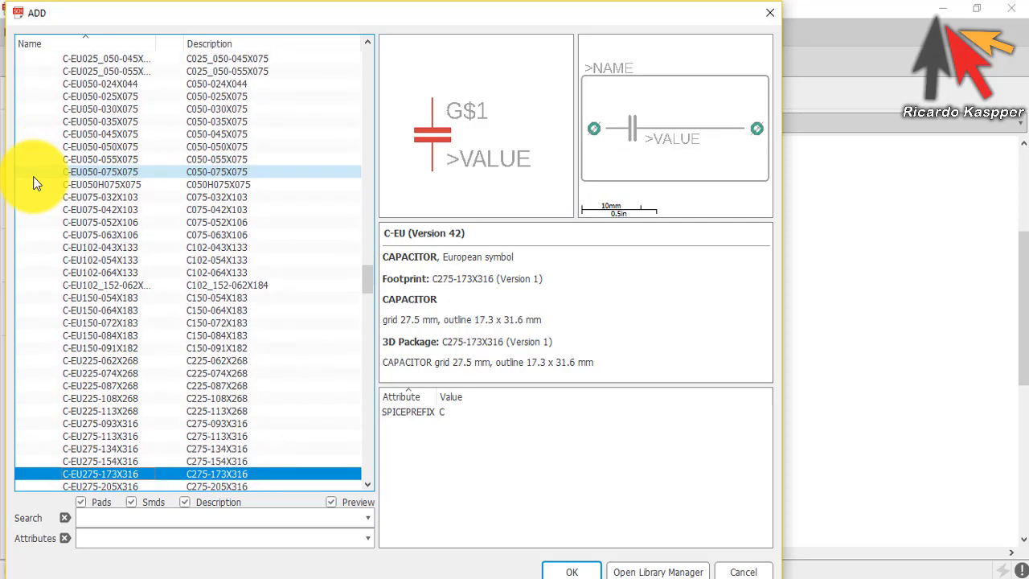
key(Down)
key(Down)
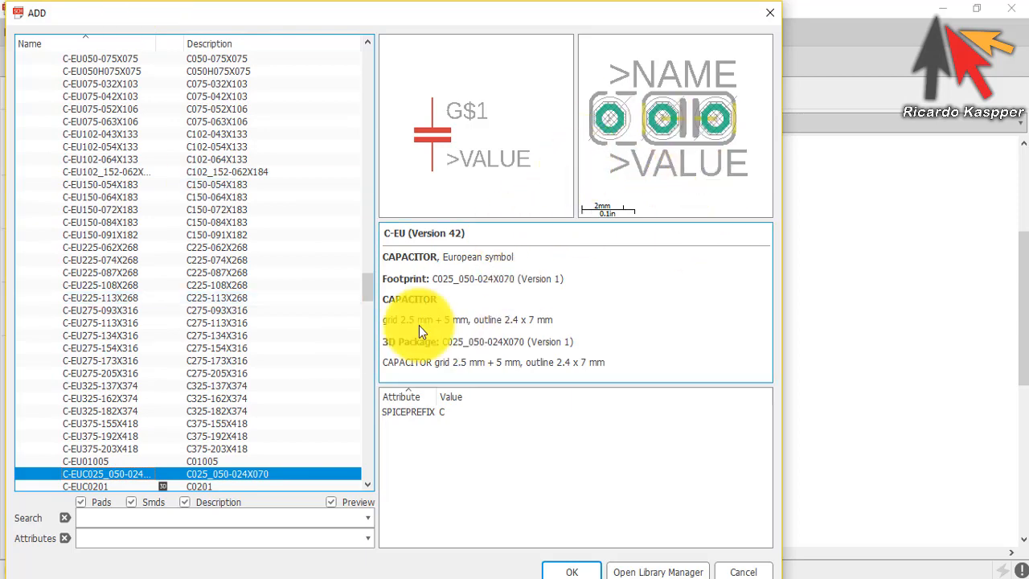
Step: Examine the C-EUC chip capacitor variants one after another, from C-EUC0201 past C-EUC1825 to the end of the C-EU group
key(Down)
key(Down)
key(Down)
key(Down)
key(Down)
key(Down)
key(Down)
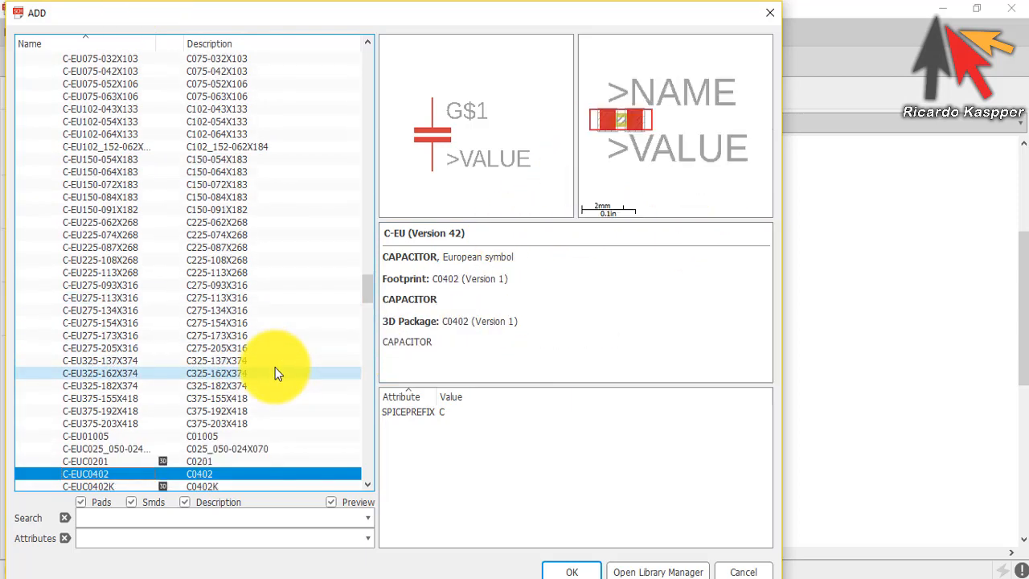
key(Down)
key(Down)
key(Down)
key(Down)
key(Down)
key(Down)
key(Down)
key(Down)
key(Down)
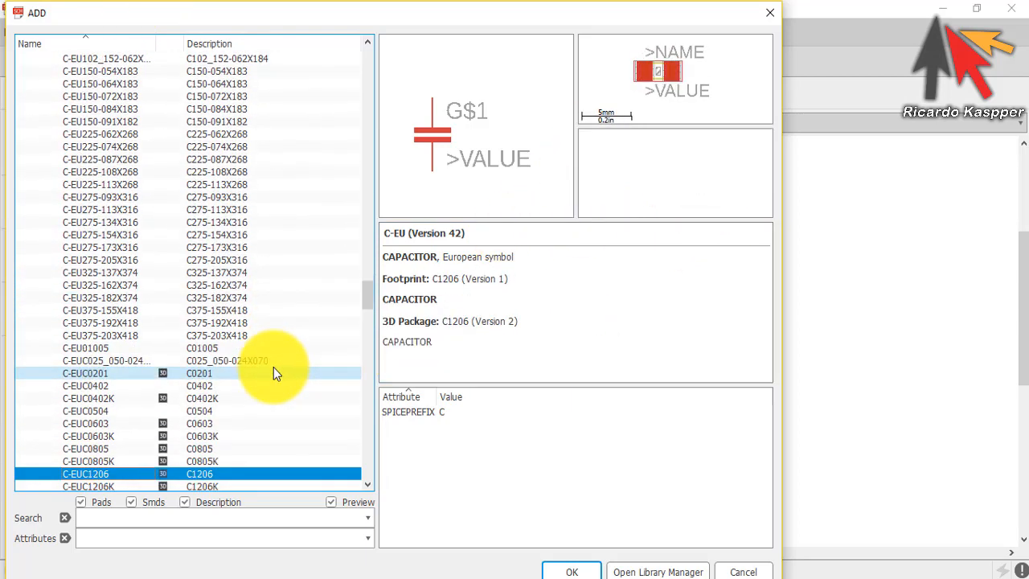
key(Down)
key(Down)
key(Down)
key(Down)
key(Down)
key(Down)
key(Down)
key(Down)
key(Down)
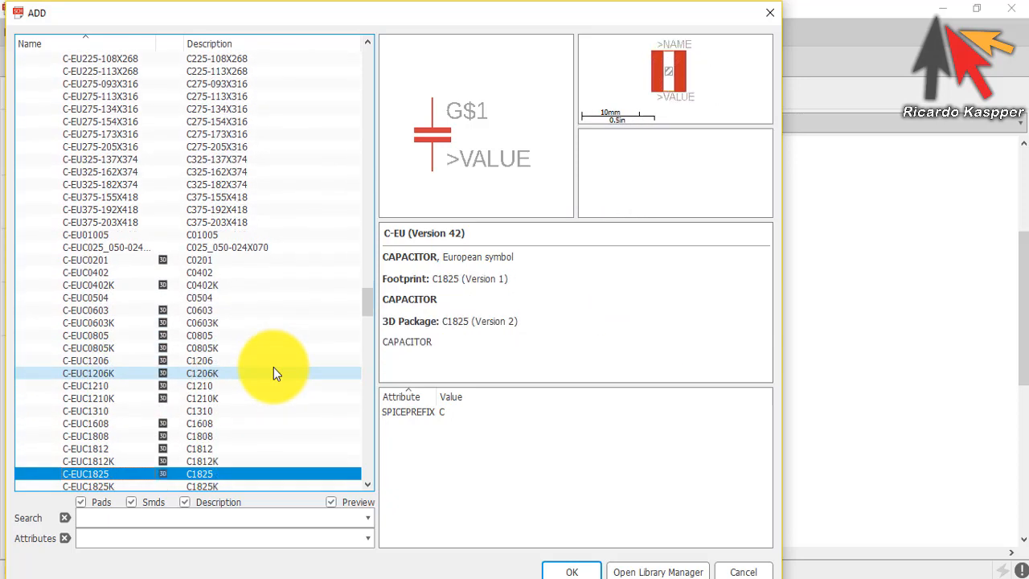
key(Down)
key(Down)
key(Down)
key(Down)
key(Down)
key(Down)
key(Down)
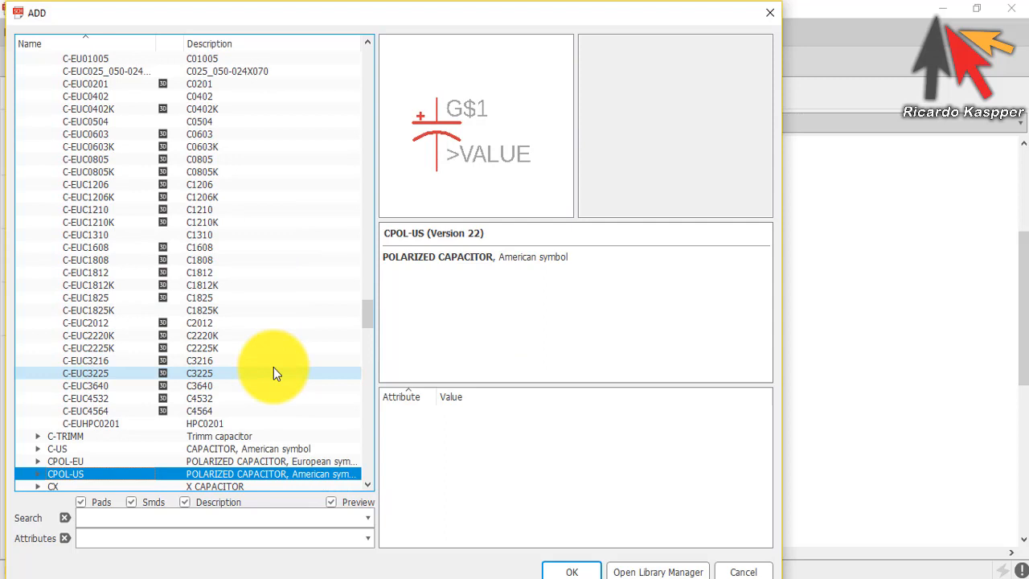
Step: Compare the footprints and 3D previews of chip capacitors C-EUC0402, C-EUC0201, C-EUC0402K, C-EUC1206 and C-EUC1210K
scroll(133, 290, up, 2)
click(173, 173)
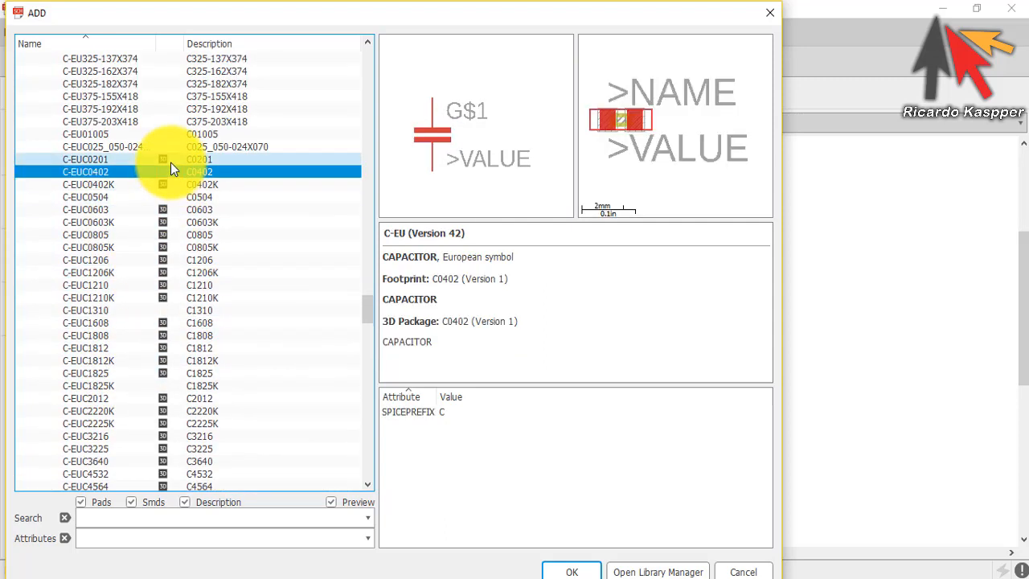
click(170, 161)
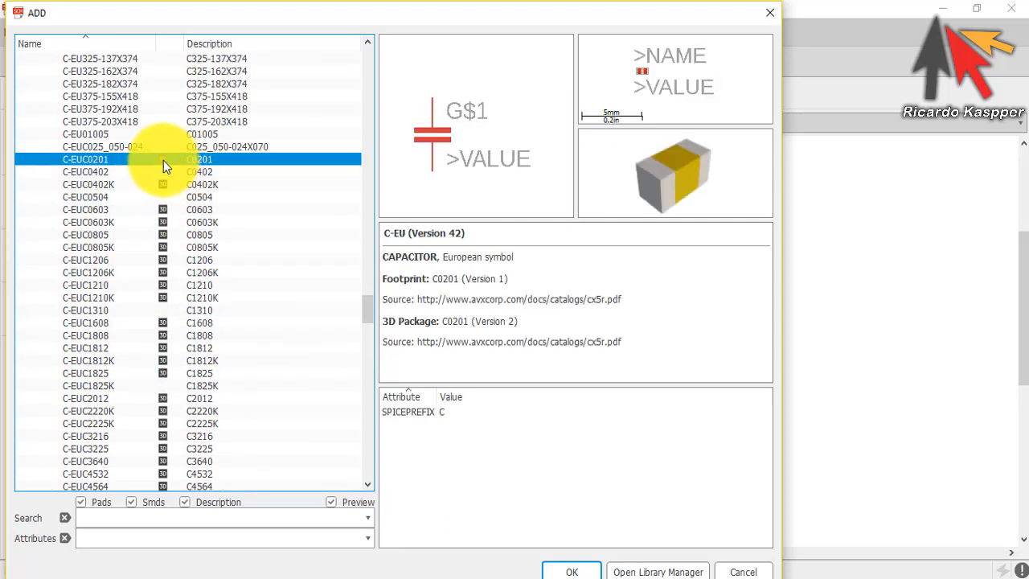
click(161, 183)
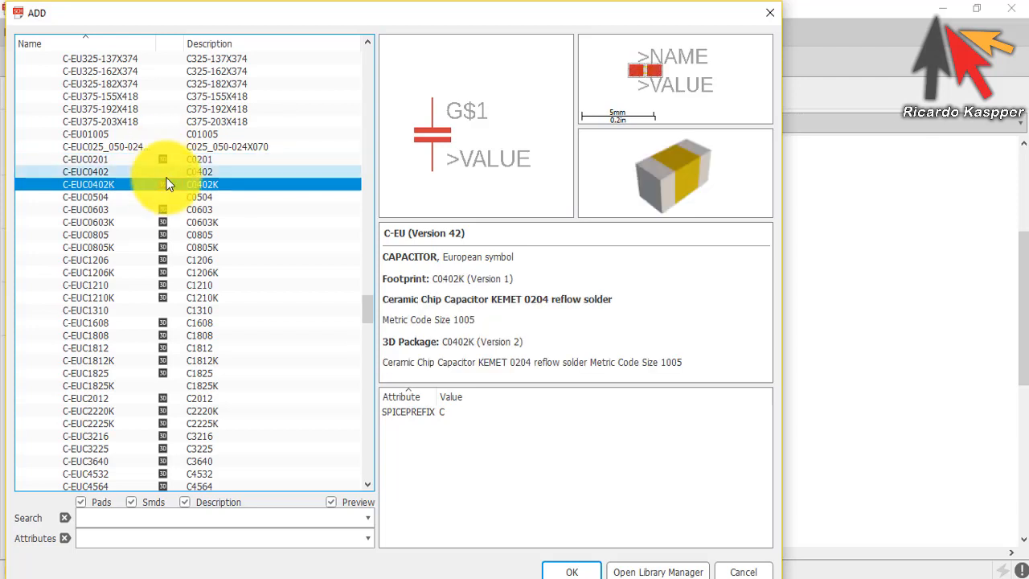
click(169, 160)
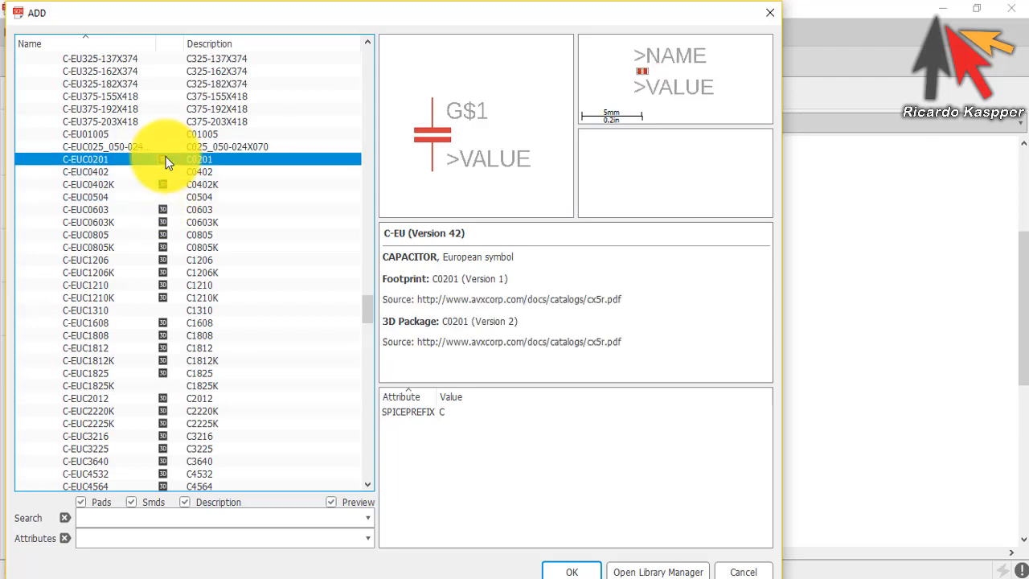
click(169, 260)
click(162, 299)
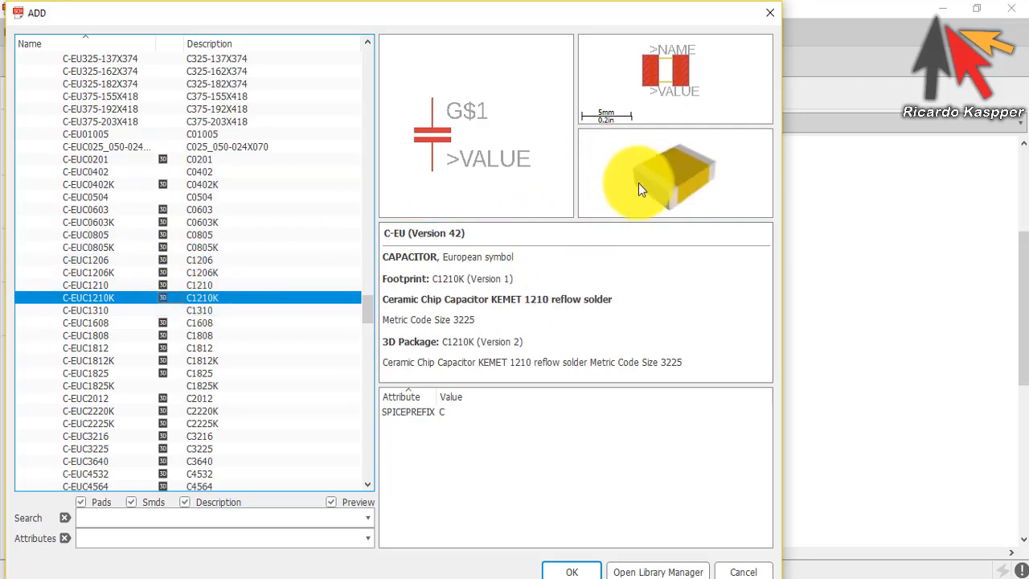
Step: Inspect the 3D model of C-EU025-025X050 and the footprints of the variants below it, down to C025_050-025X075
scroll(251, 309, up, 20)
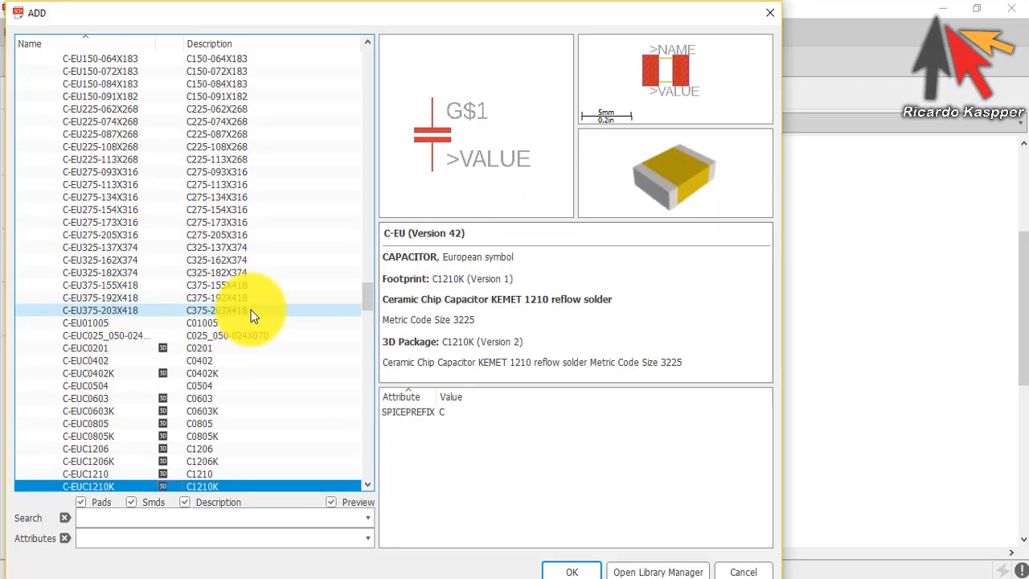
click(121, 246)
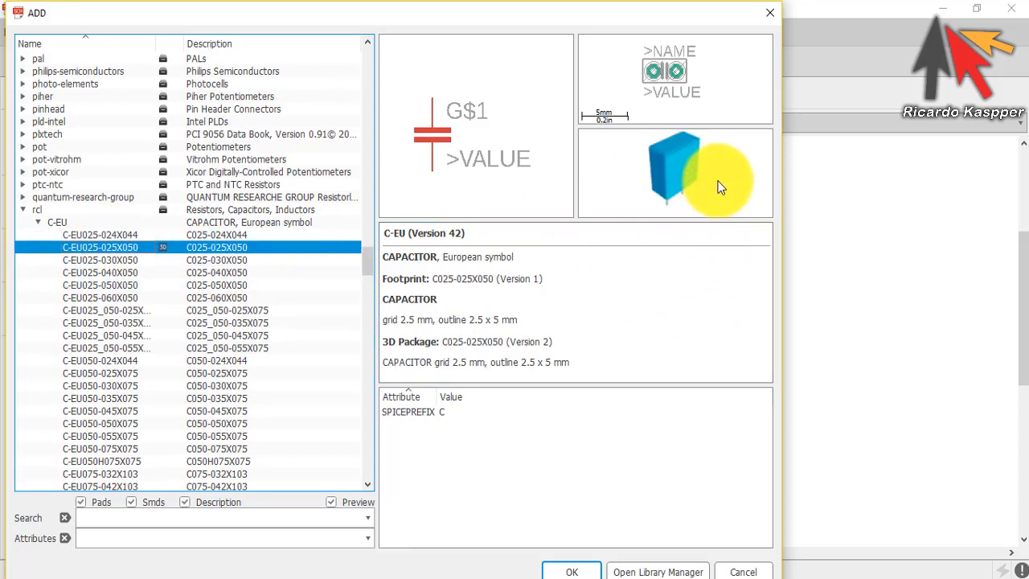
drag(696, 172, 673, 159)
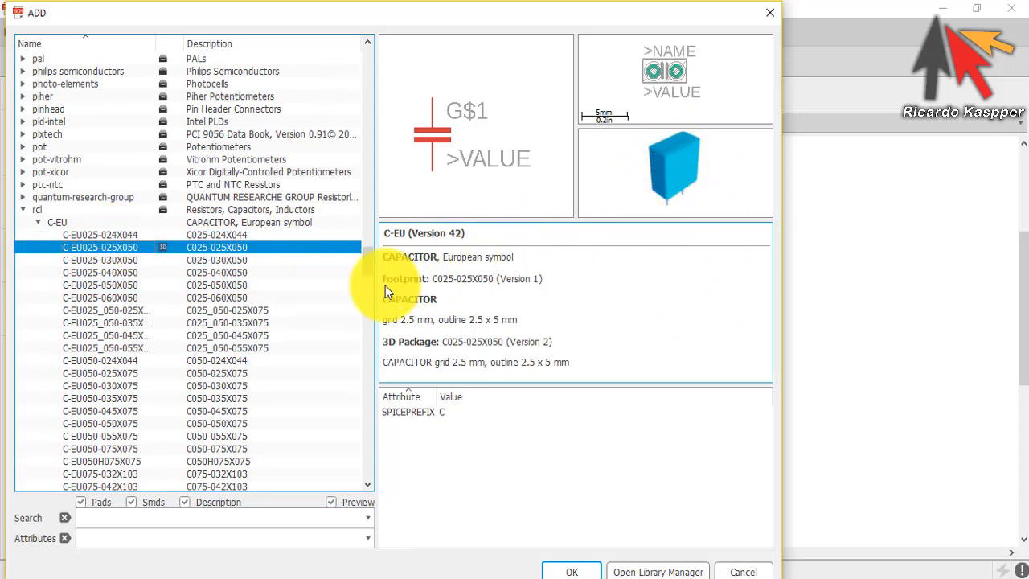
click(109, 258)
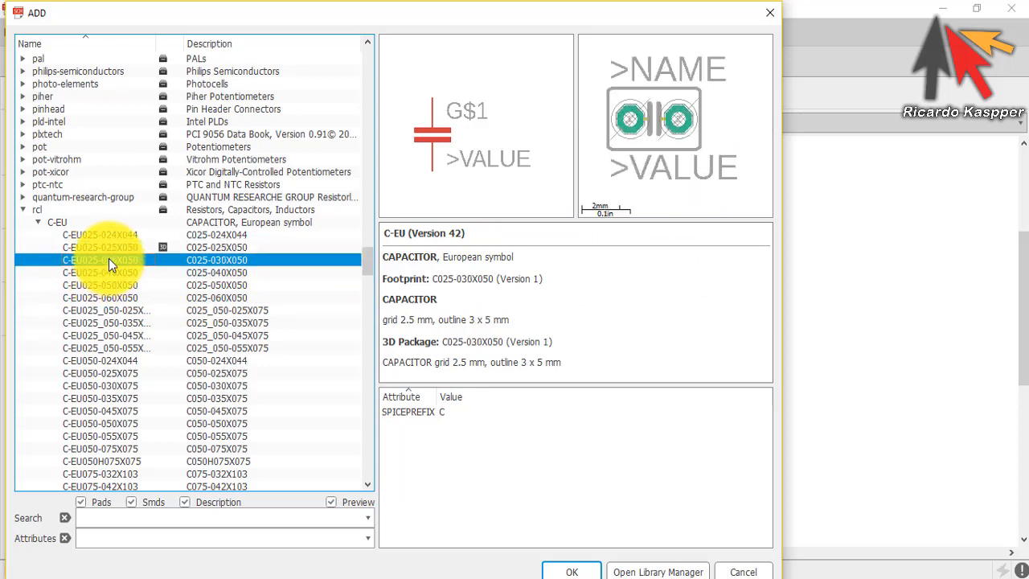
click(98, 275)
click(94, 285)
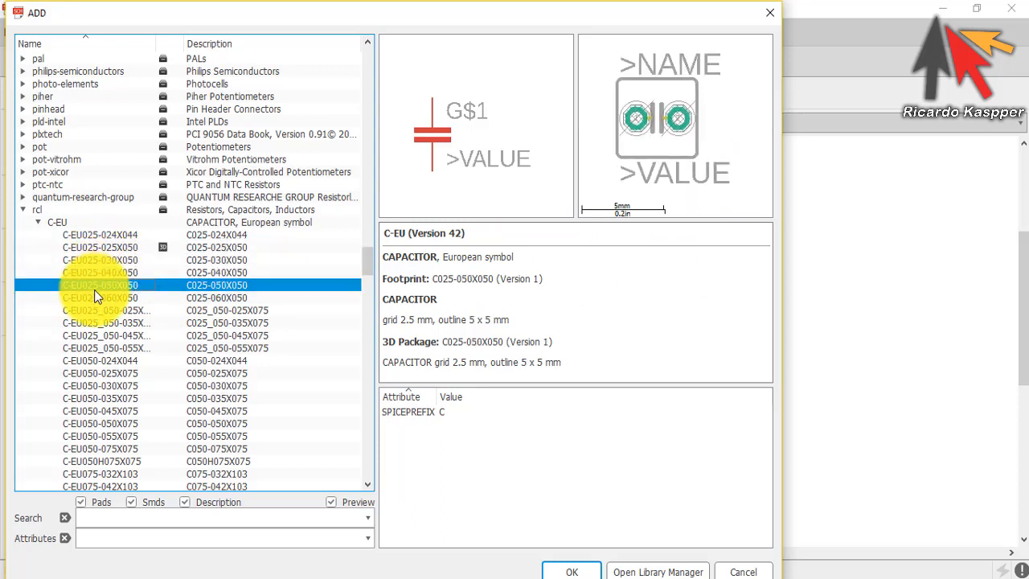
click(93, 310)
scroll(146, 305, down, 2)
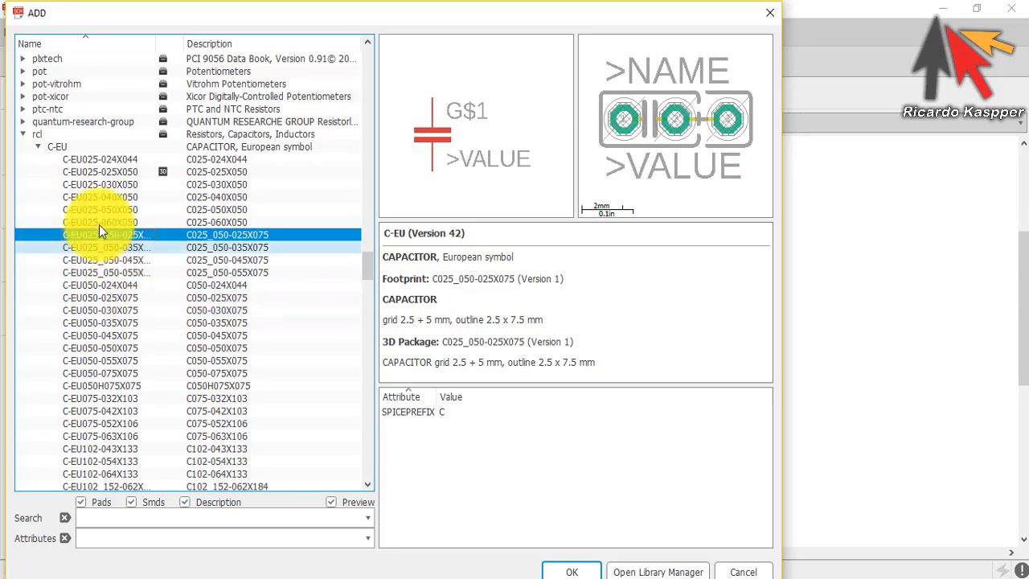
Step: Collapse the C-EU group and examine the C-TRIMM trimmer capacitors, including C-TRIMM808-1, C-TRIMMCV05 and C-TRIMM3040.452
click(33, 146)
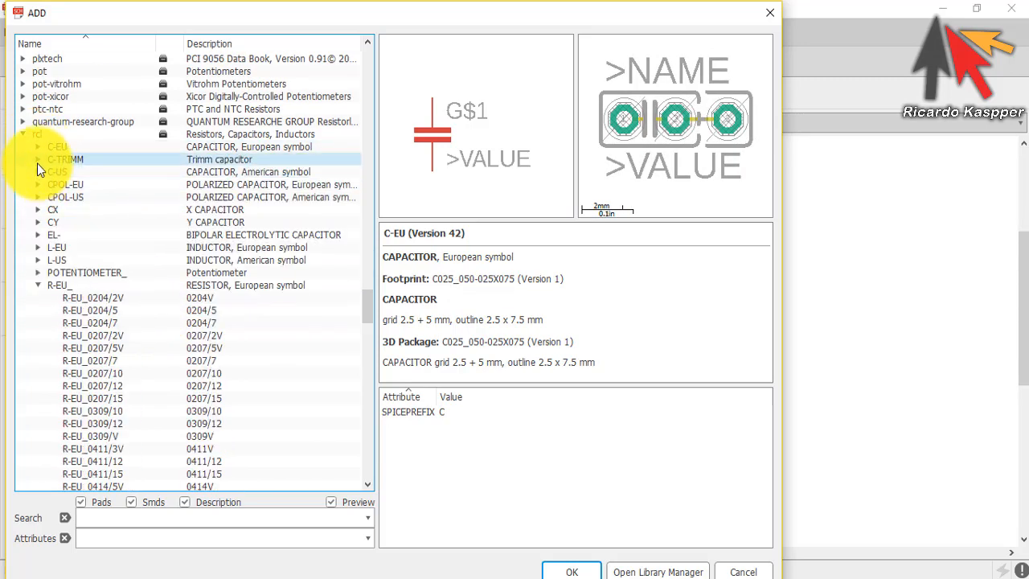
double_click(54, 161)
click(91, 184)
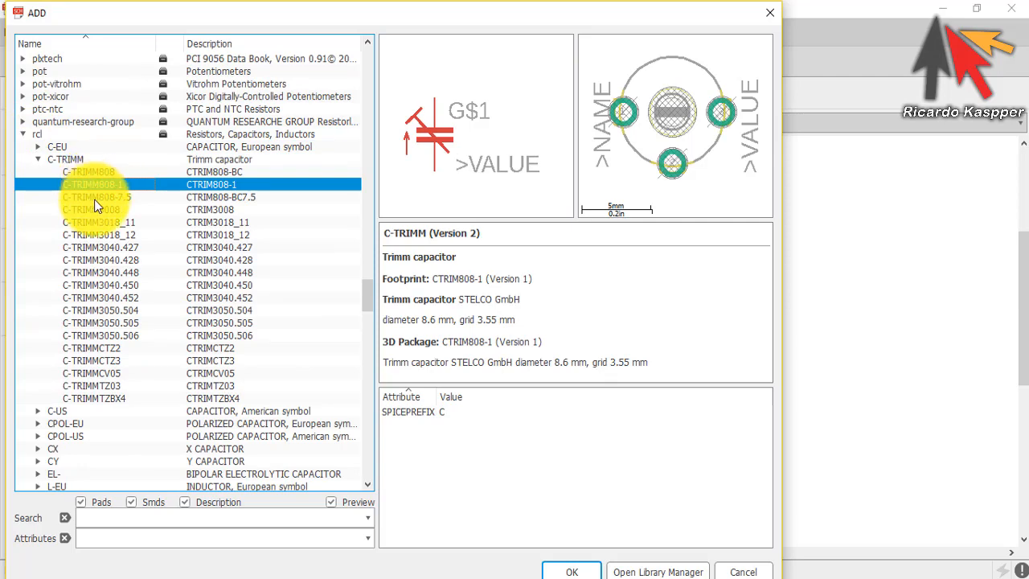
click(100, 372)
click(99, 296)
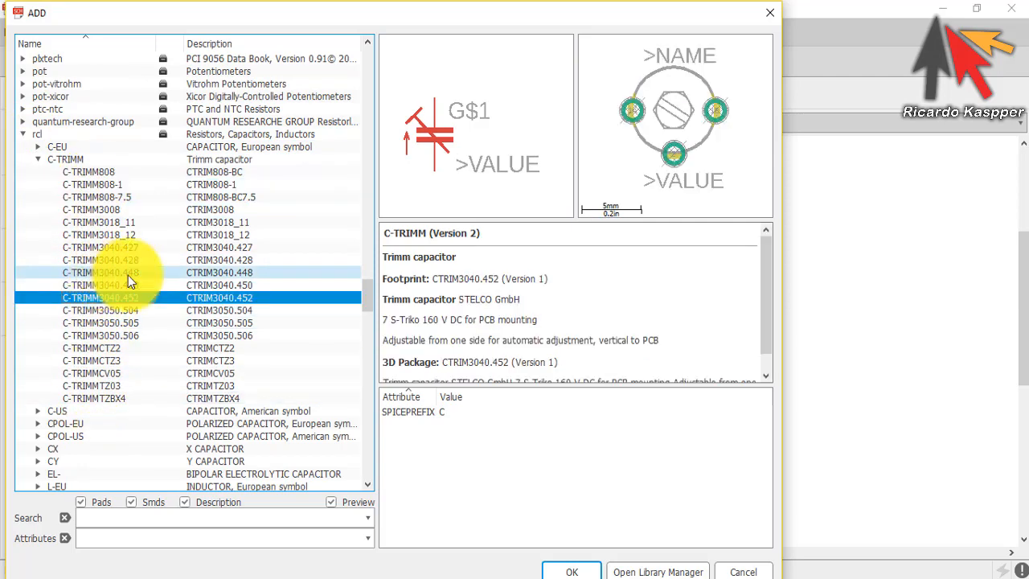
Step: Expand the C-US group and examine its footprints one after another, from C-US025-025X050 to beyond C-US225-113X268
click(38, 411)
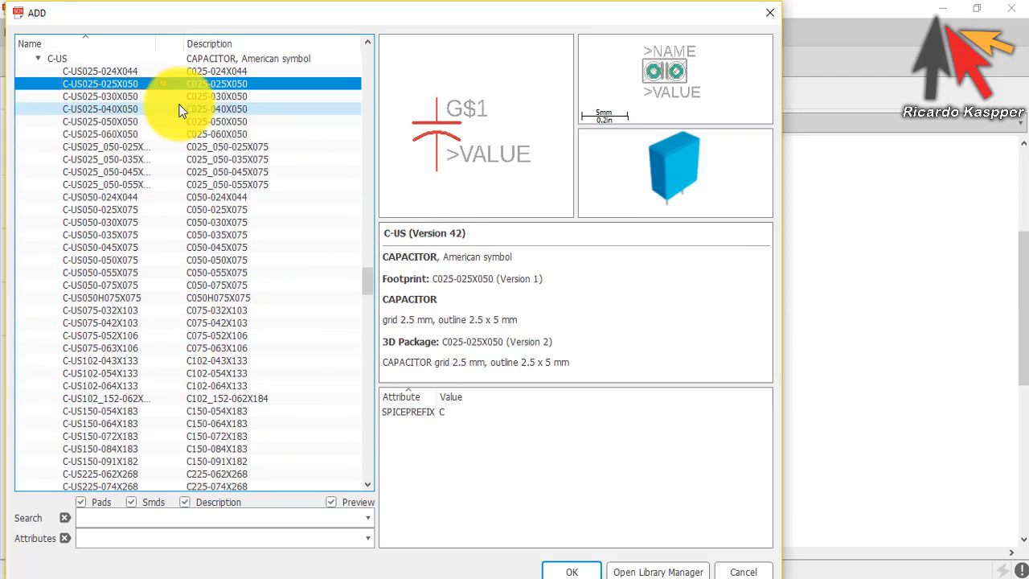
key(Down)
key(Down)
key(Down)
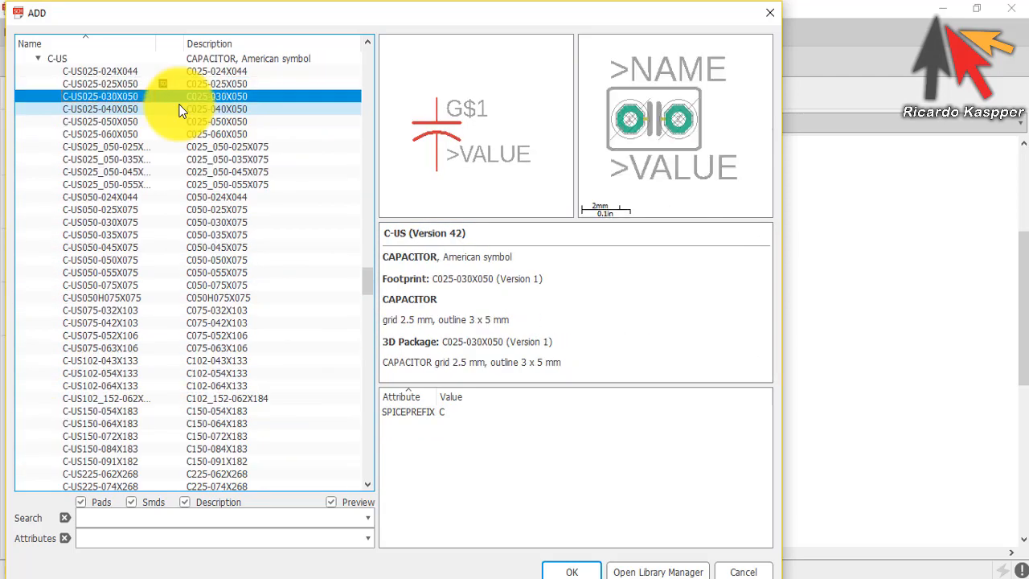
key(Down)
key(Down)
key(Down)
key(Down)
key(Down)
key(Down)
key(Down)
key(Down)
key(Down)
key(Down)
key(Down)
key(Down)
key(Down)
key(Down)
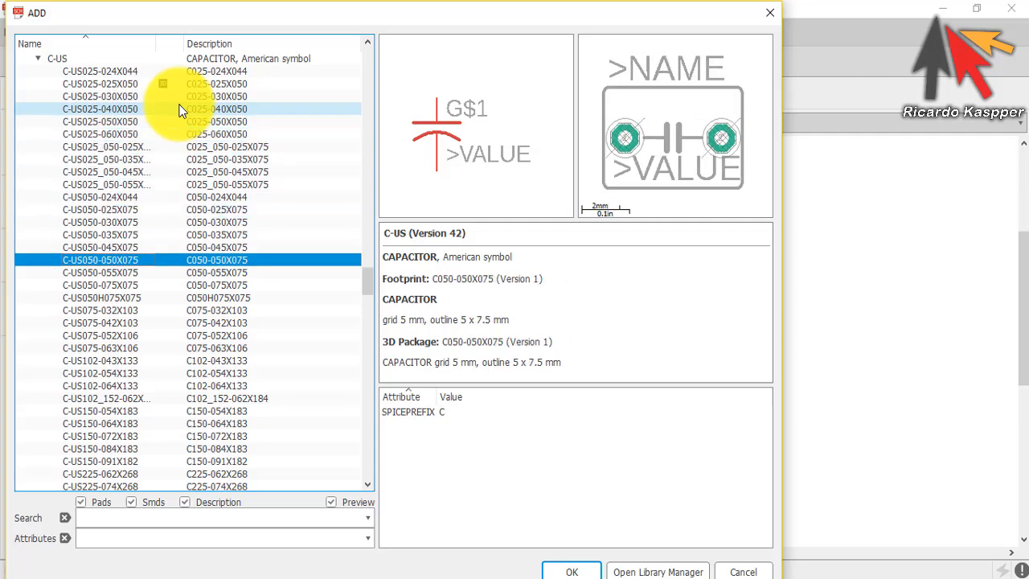
key(Down)
key(Down)
key(Down)
key(Down)
key(Down)
key(Down)
key(Down)
key(Down)
key(Down)
key(Down)
key(Down)
key(Down)
key(Down)
key(Down)
key(Down)
key(Down)
key(Down)
key(Down)
key(Down)
key(Down)
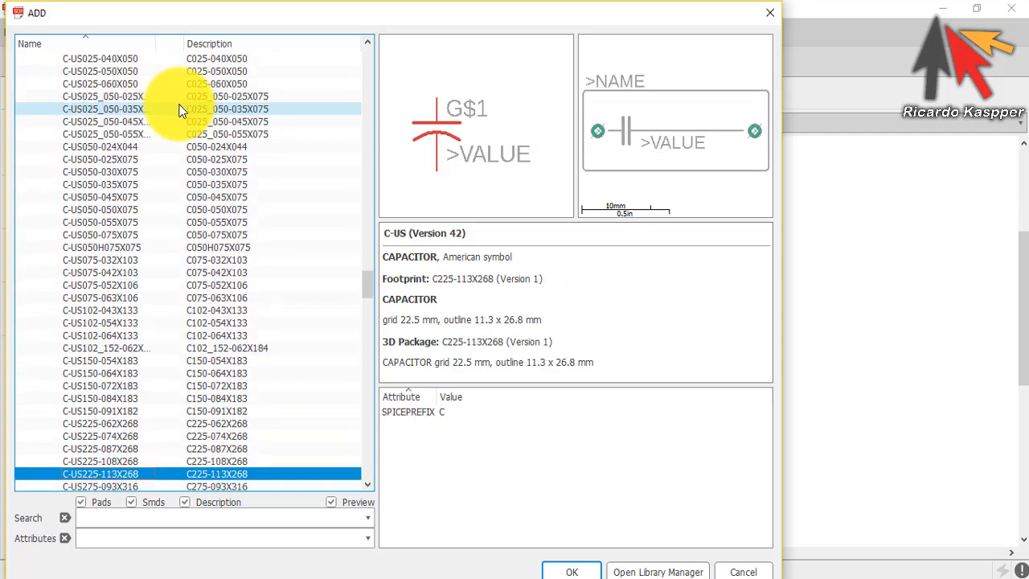
key(Down)
Step: Collapse the C-US and C-TRIMM groups and compare the schematic symbols of C-TRIMM, C-EU, C-US, CPOL-EU and CPOL-US
scroll(152, 161, up, 7)
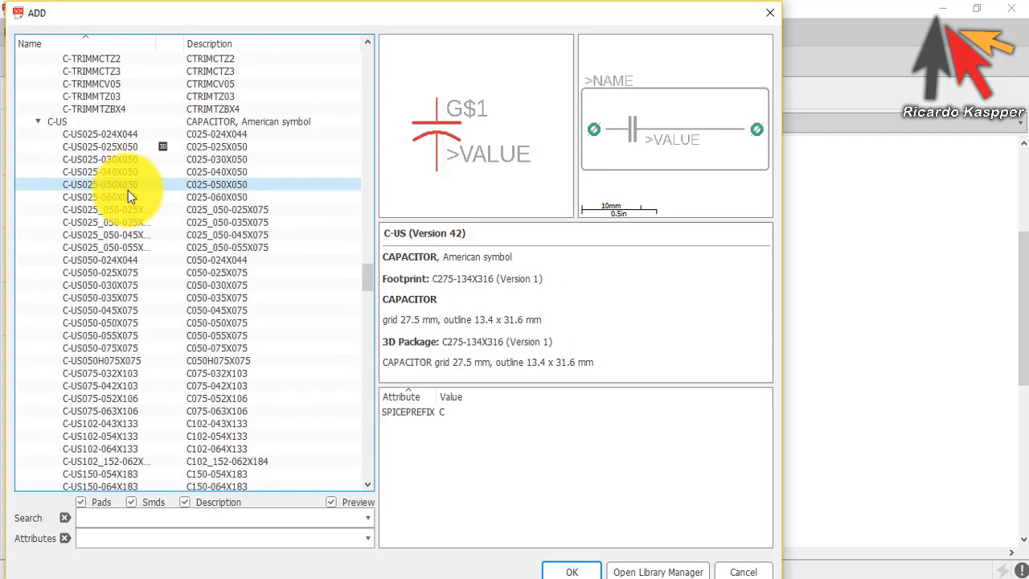
click(39, 233)
scroll(40, 227, up, 4)
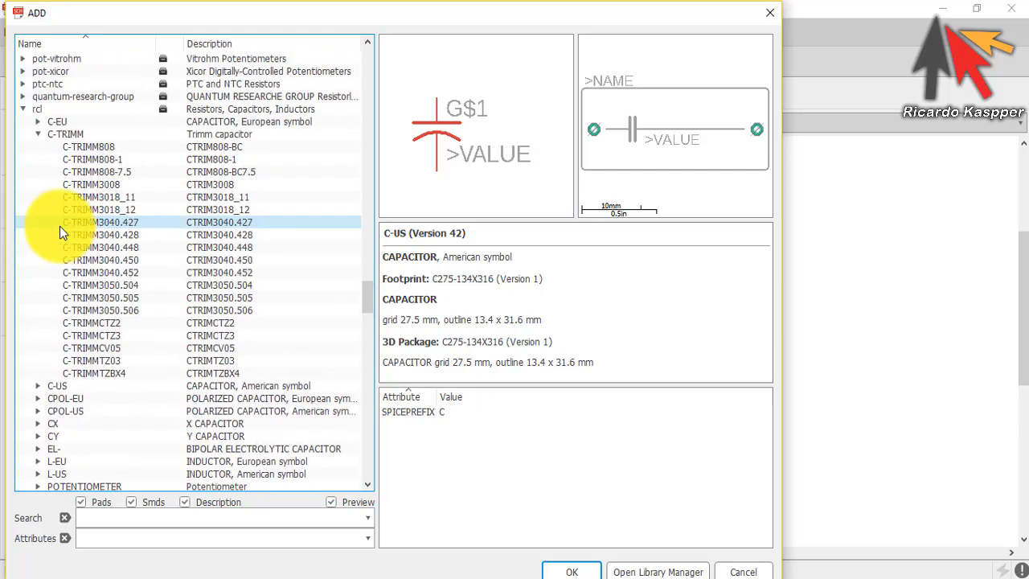
click(38, 133)
click(91, 133)
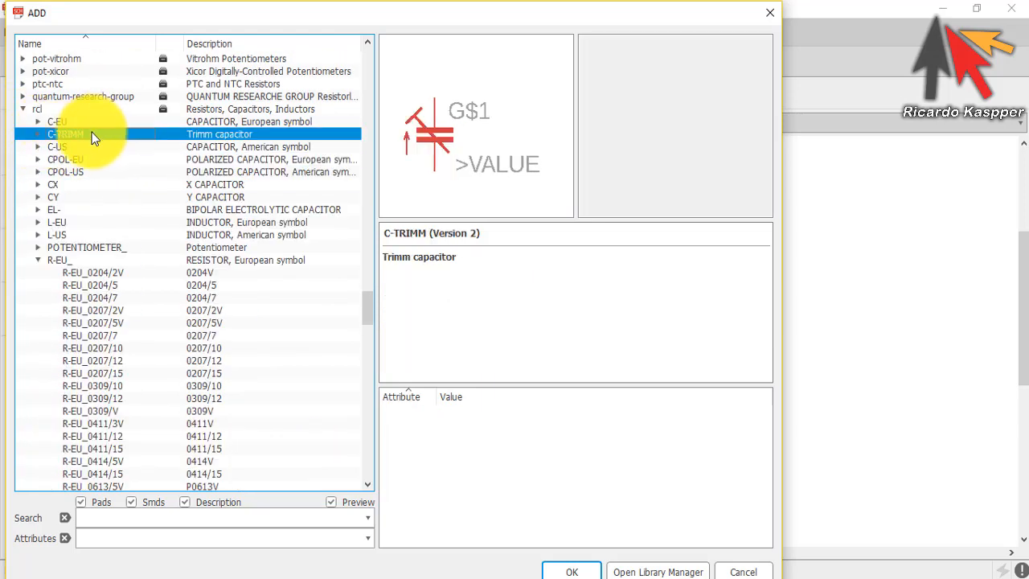
click(58, 121)
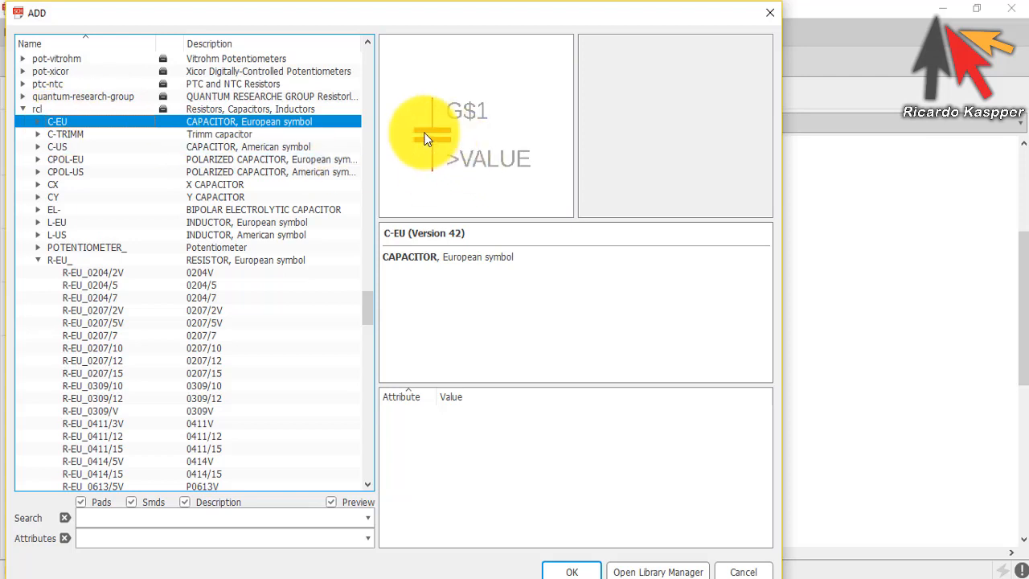
click(72, 146)
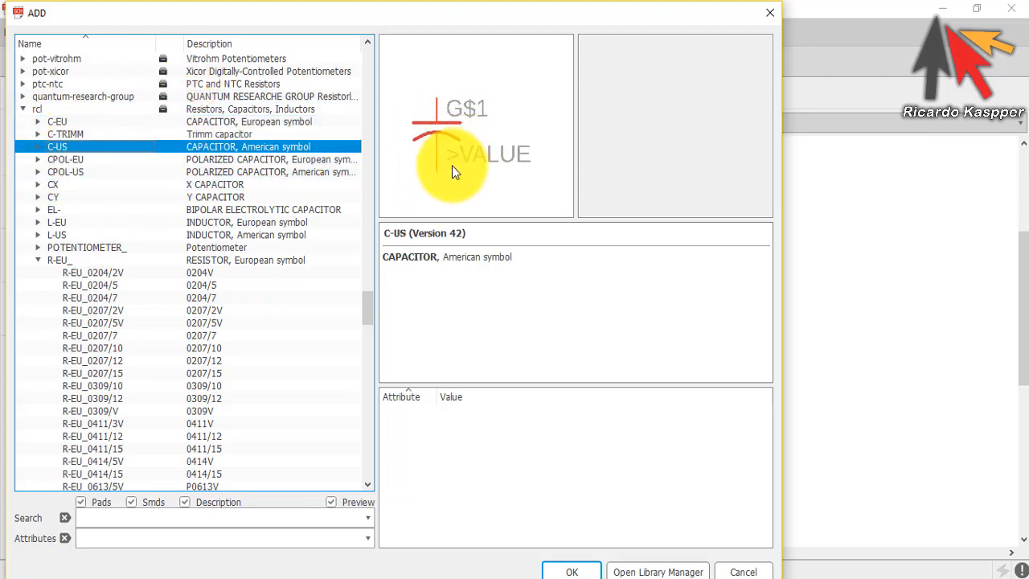
click(63, 161)
click(66, 172)
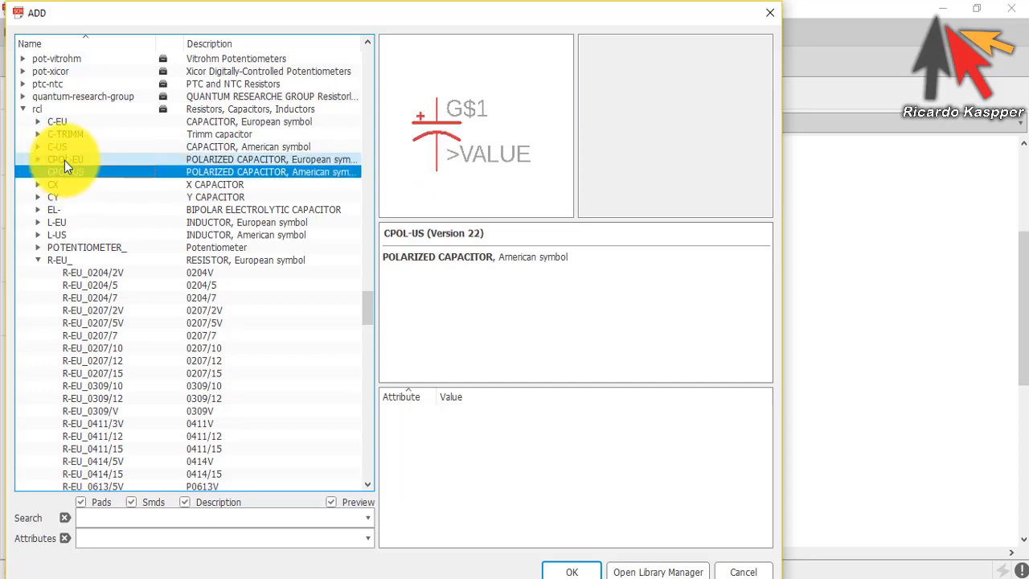
click(66, 160)
click(65, 172)
click(66, 160)
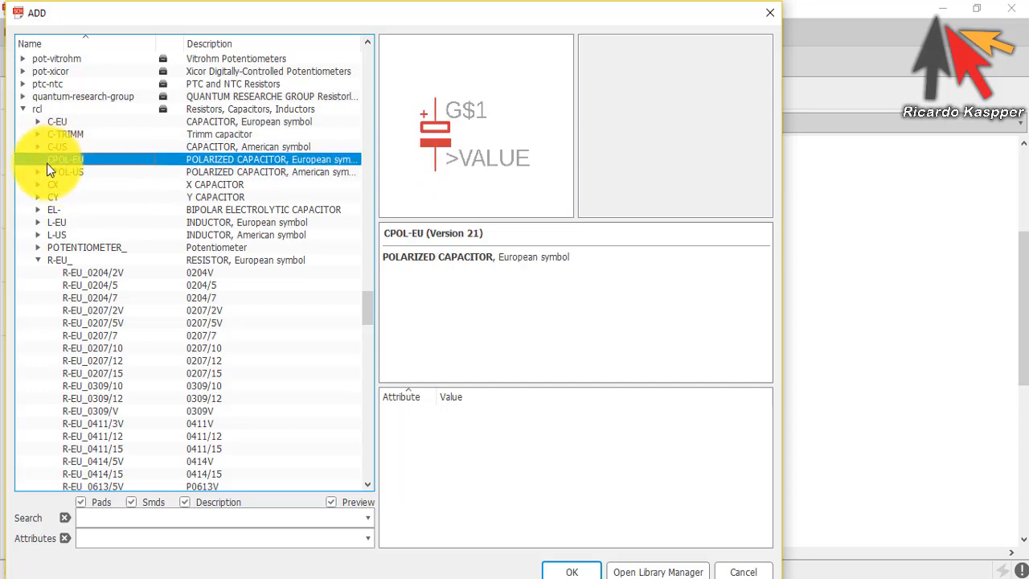
Step: Expand the CPOL-EU polarized capacitors and examine packages such as 085CS_1R, 085CS_1AW, 140CLH-1010 and PANASONIC_A
click(38, 160)
click(103, 133)
click(115, 97)
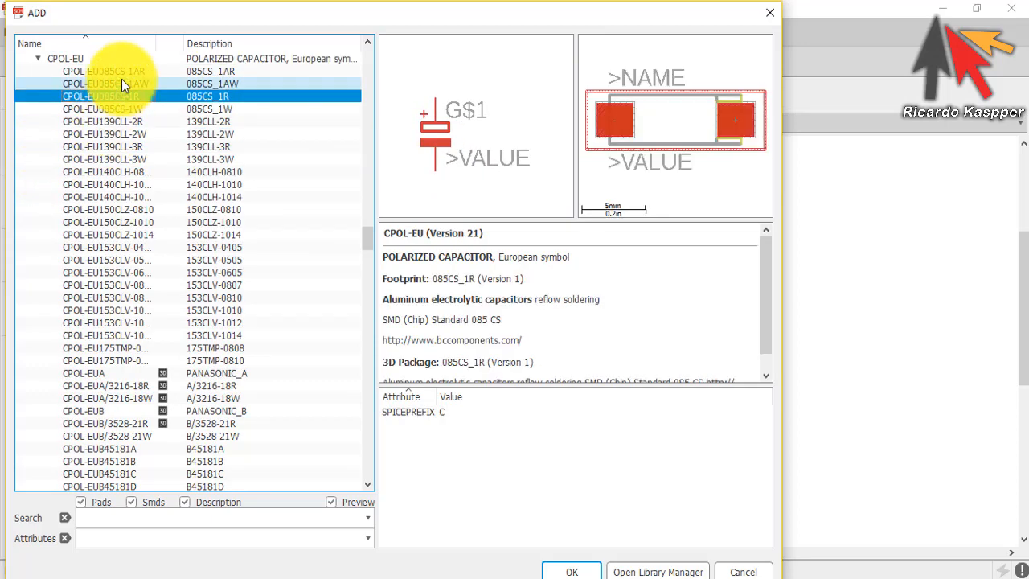
click(122, 83)
click(97, 146)
click(104, 184)
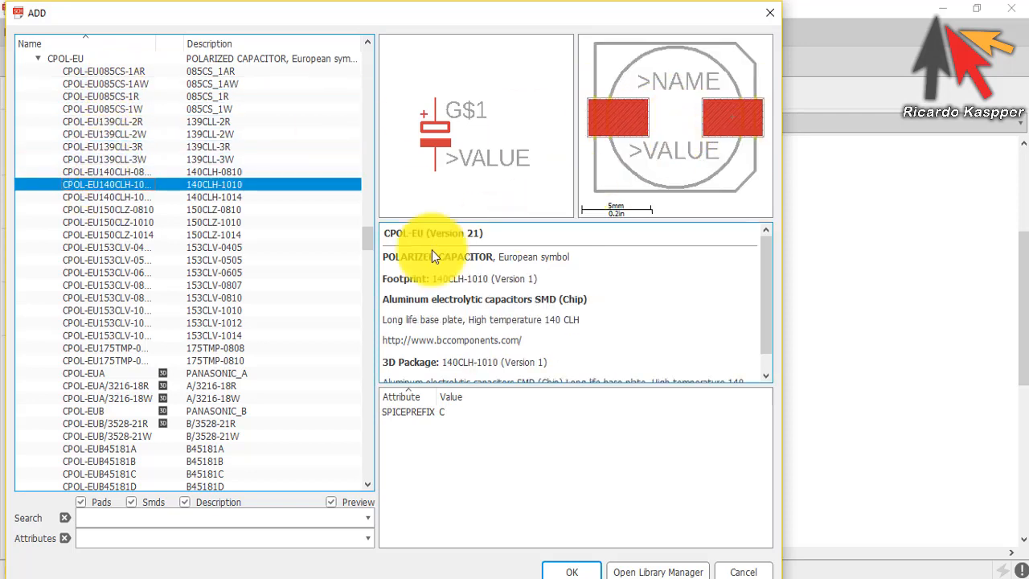
click(162, 286)
click(140, 372)
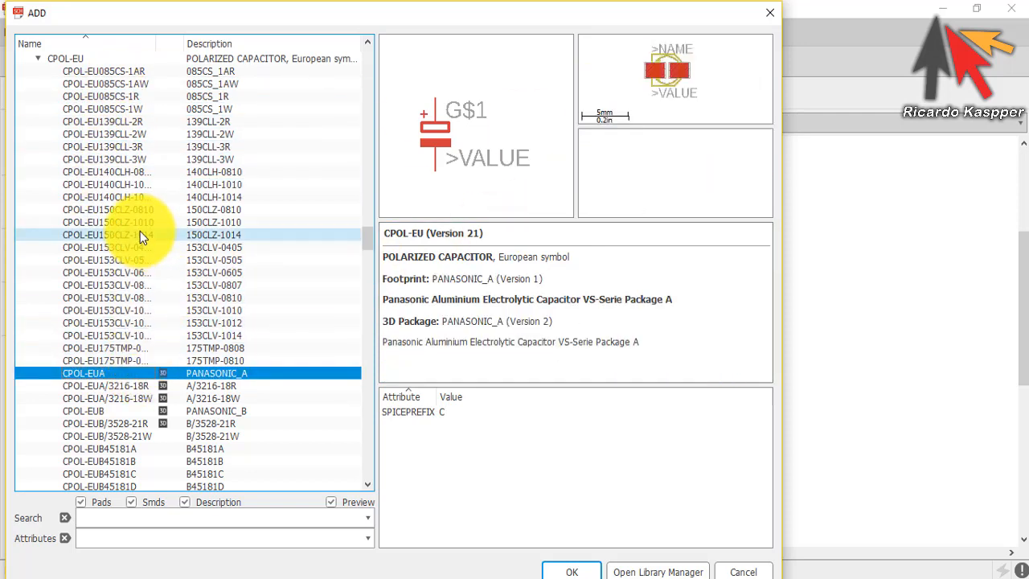
Step: Place one CPOL-EUE1.8-4 electrolytic capacitor on the sheet to the right of resistor R4 and end the placement
scroll(140, 230, down, 1)
click(100, 351)
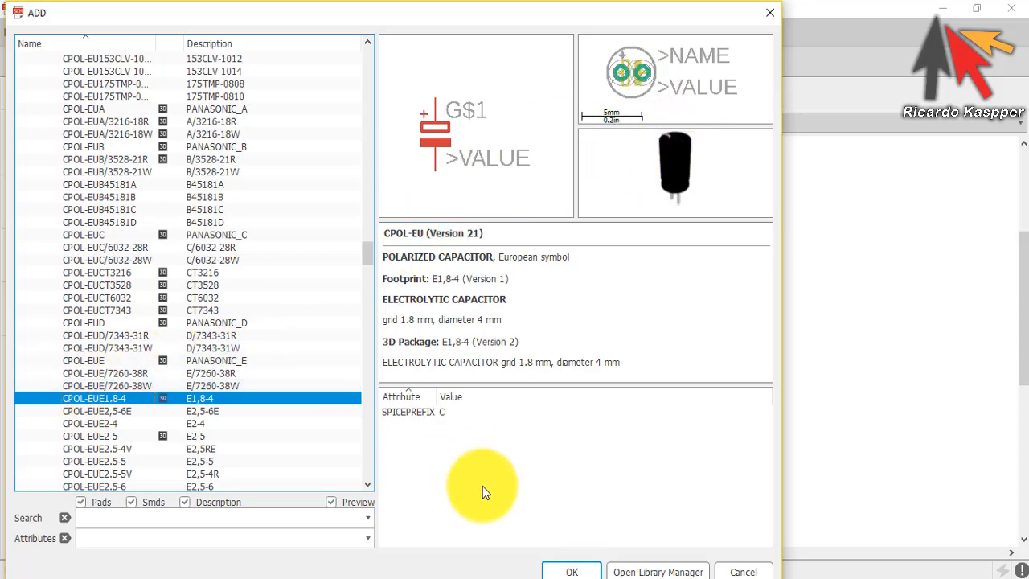
click(567, 571)
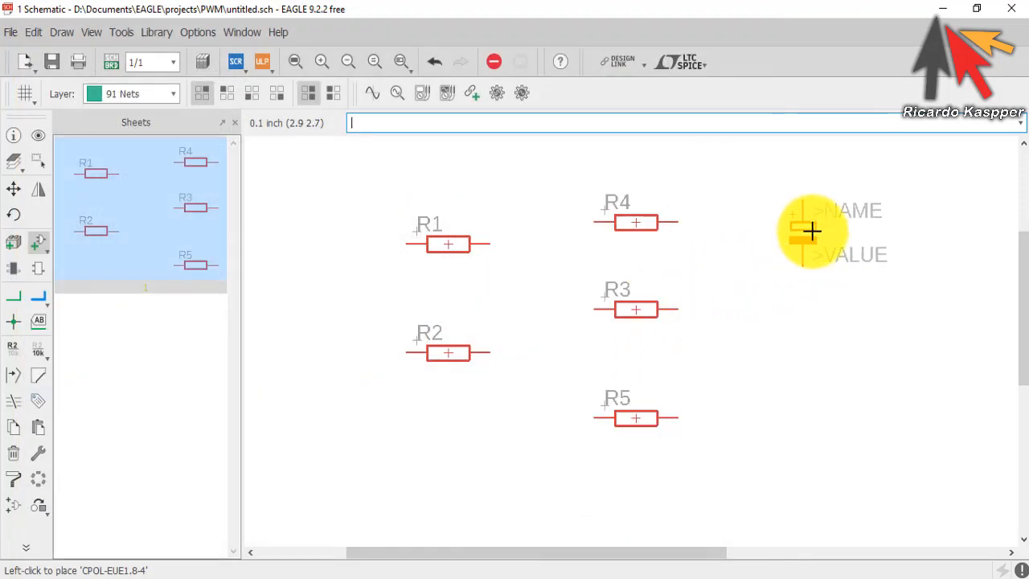
click(803, 233)
key(Escape)
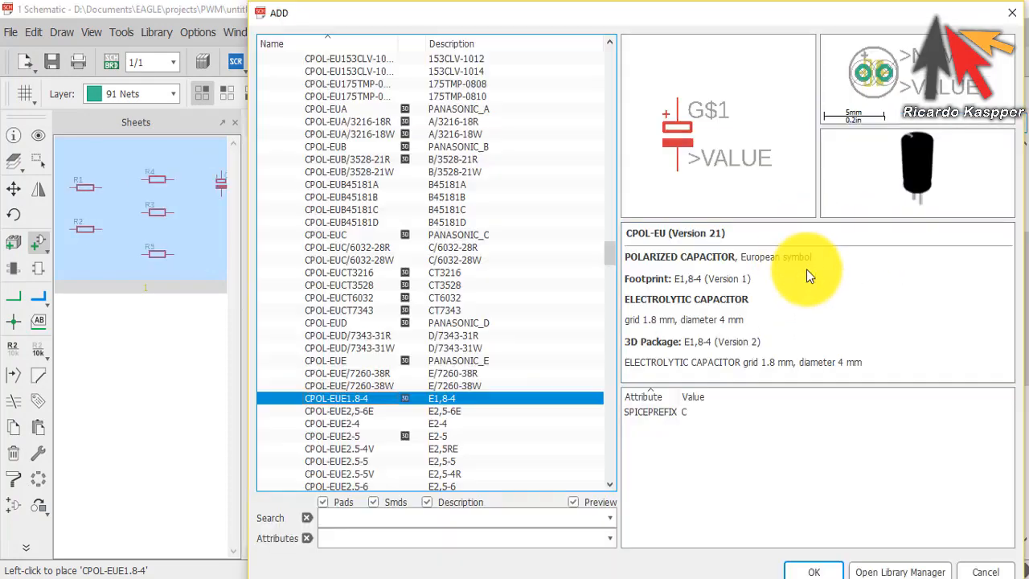
Step: Leave the Add command and close the component library without placing another capacitor
key(Escape)
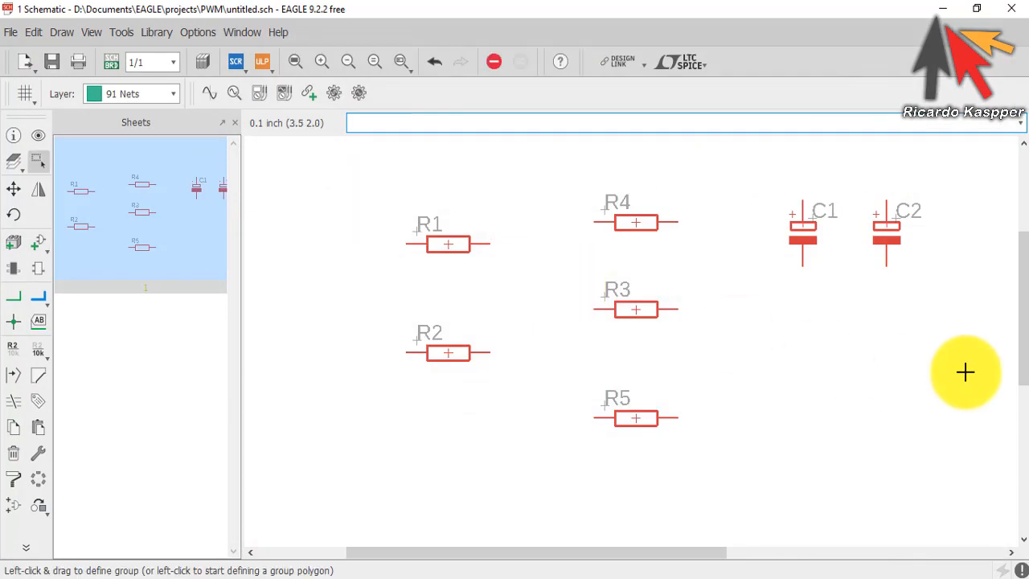
key(Escape)
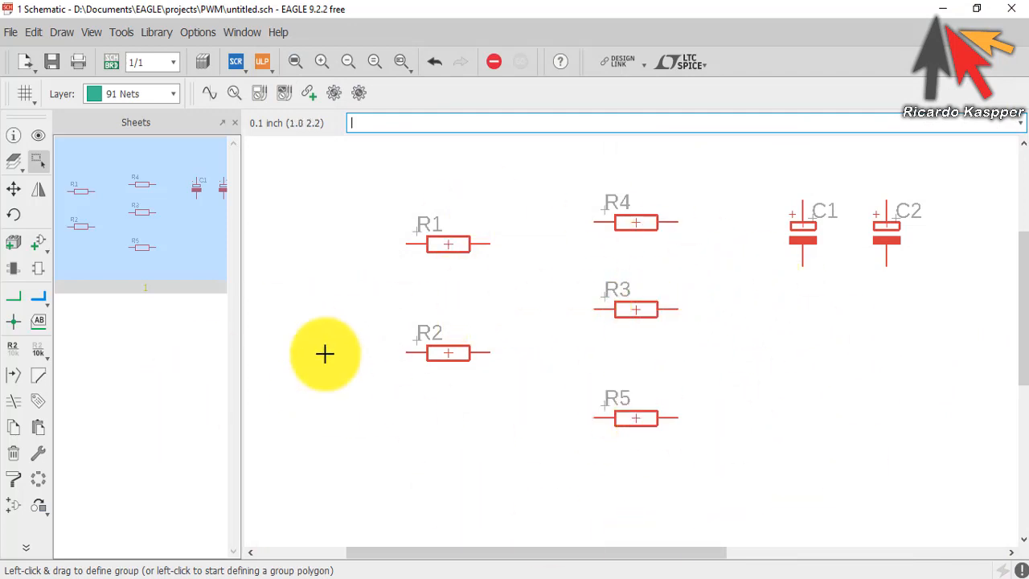
click(18, 301)
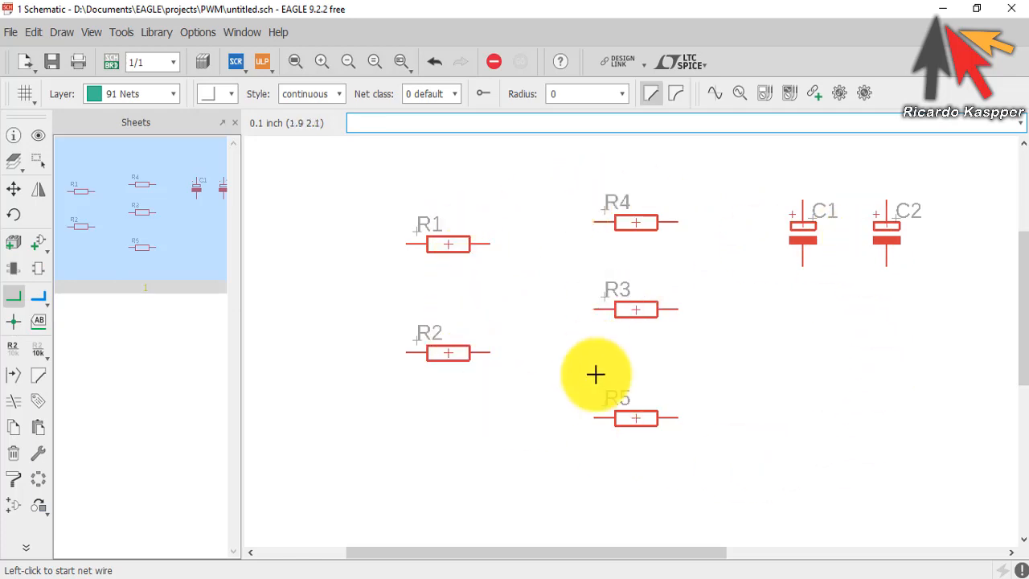
click(740, 308)
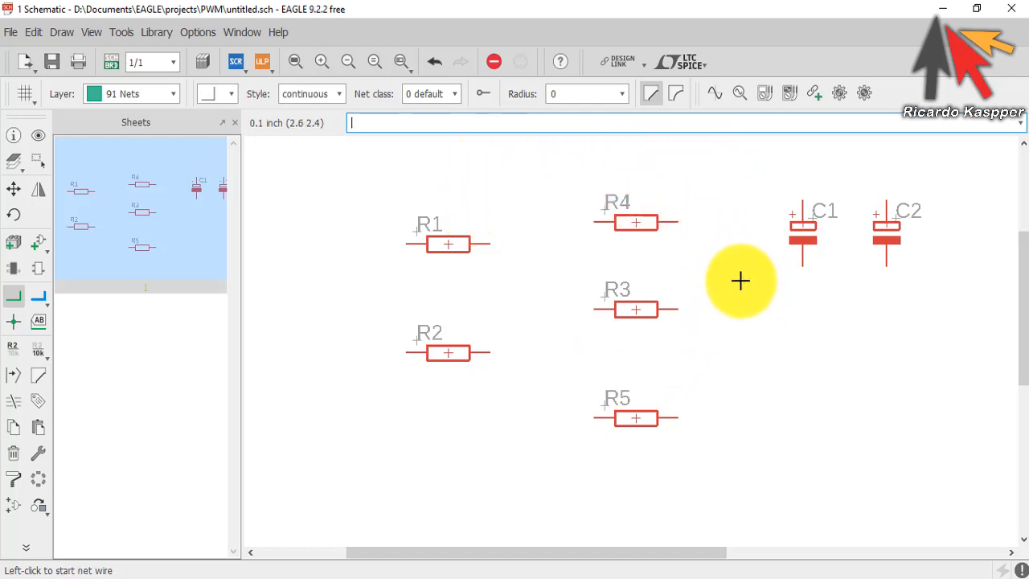
key(Escape)
Step: Turn on the grid display with line style and set the grid size to 1 mm
click(95, 34)
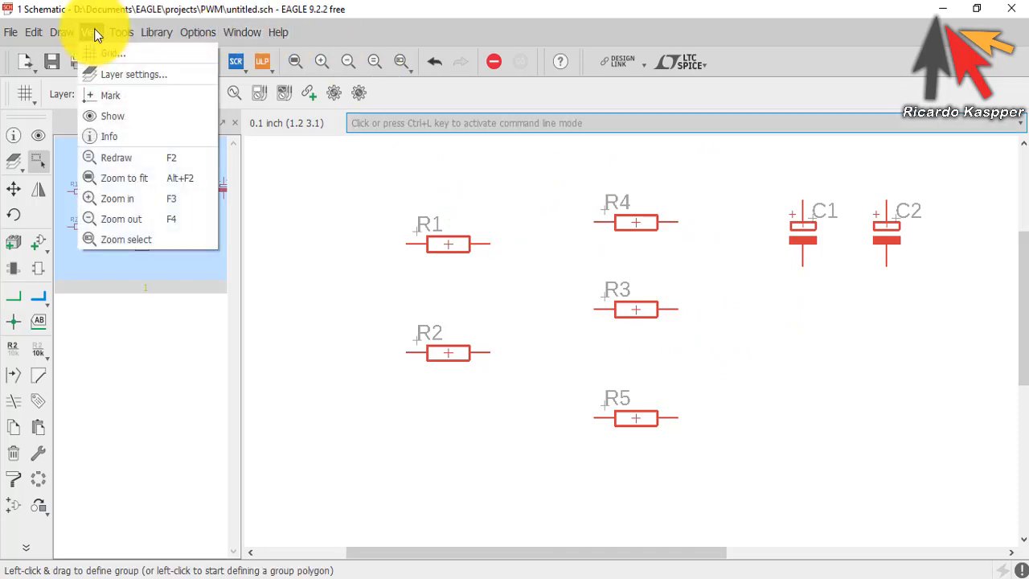
click(111, 54)
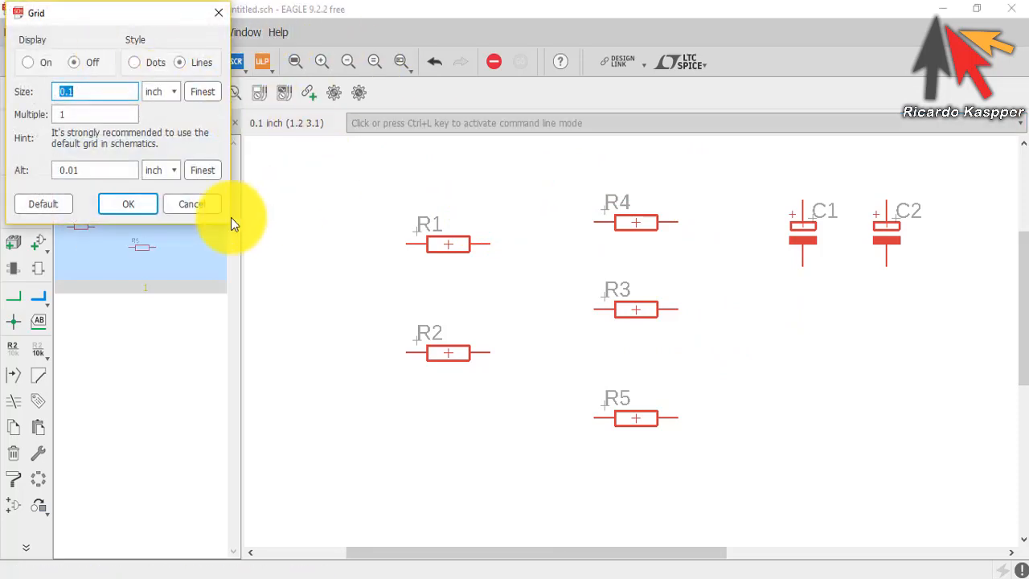
click(28, 63)
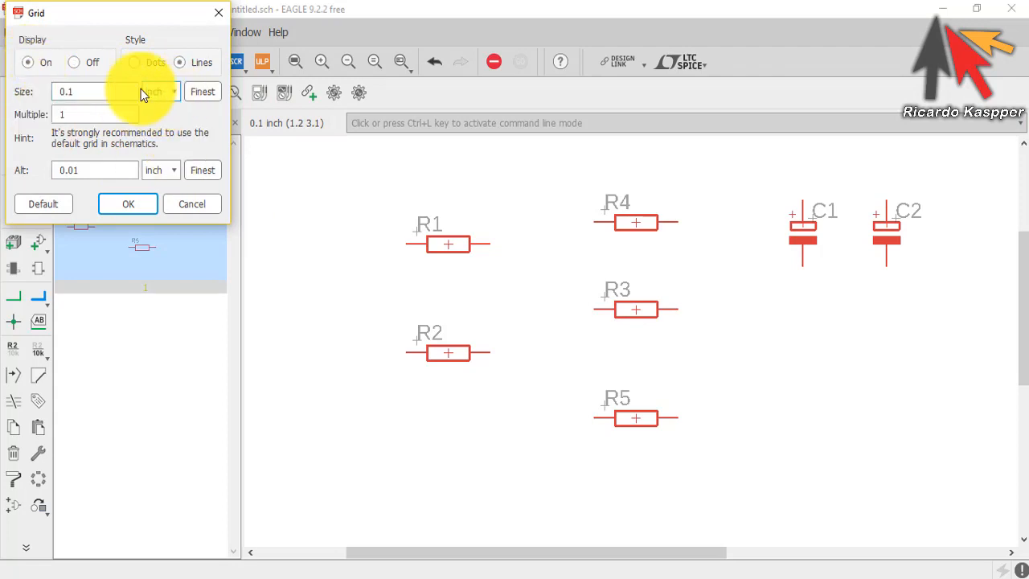
click(175, 94)
click(160, 118)
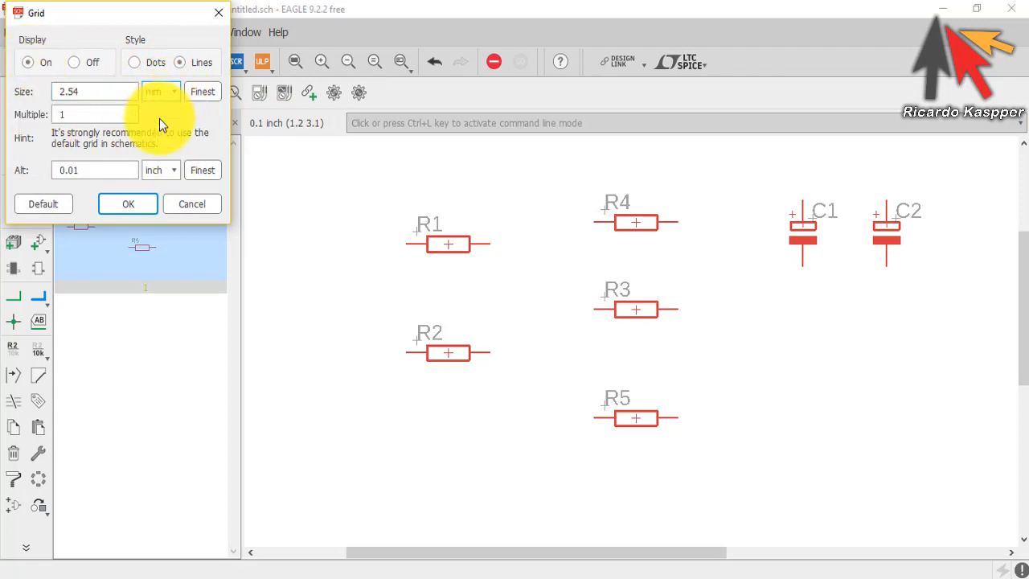
click(69, 93)
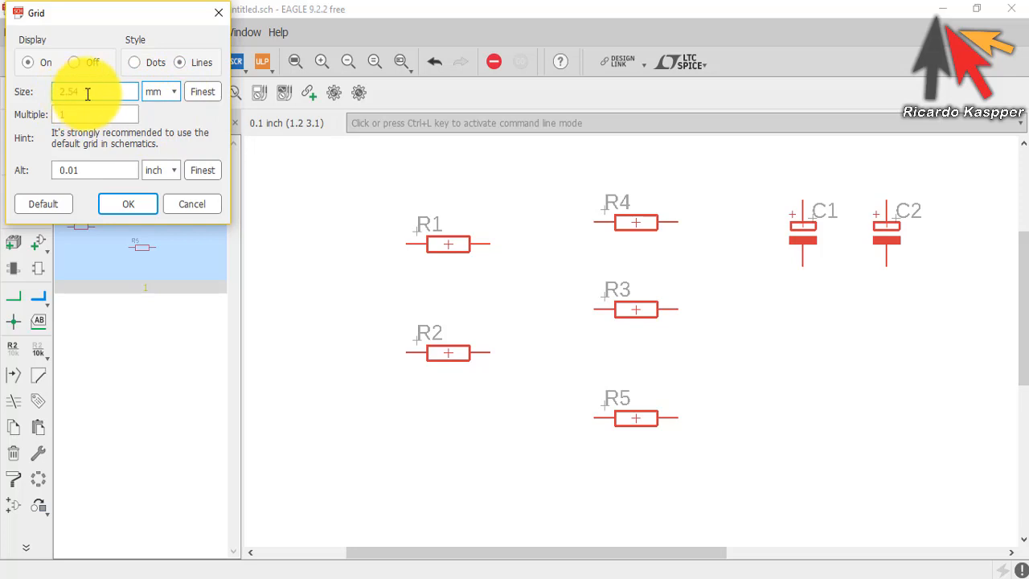
text(1)
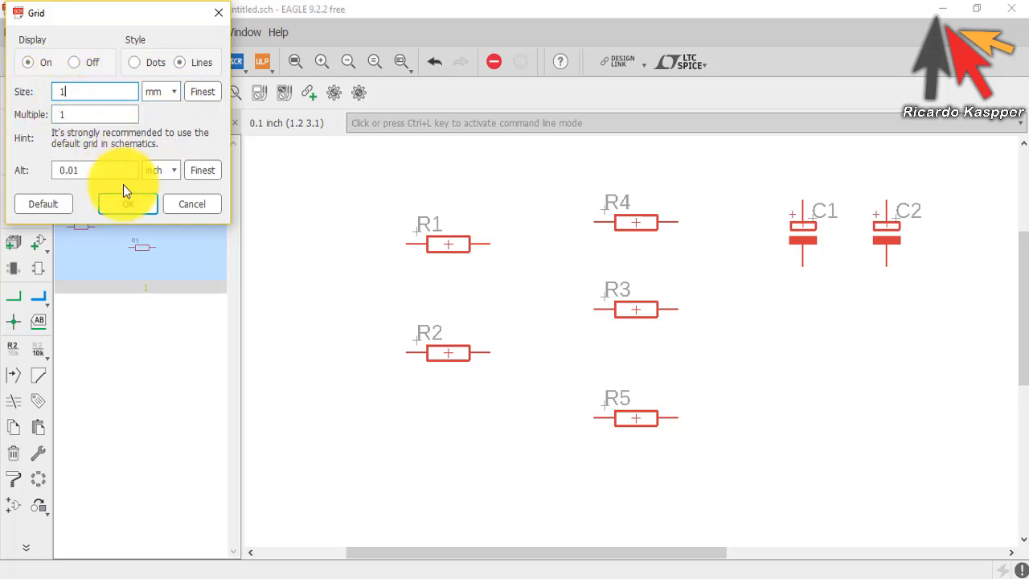
click(127, 206)
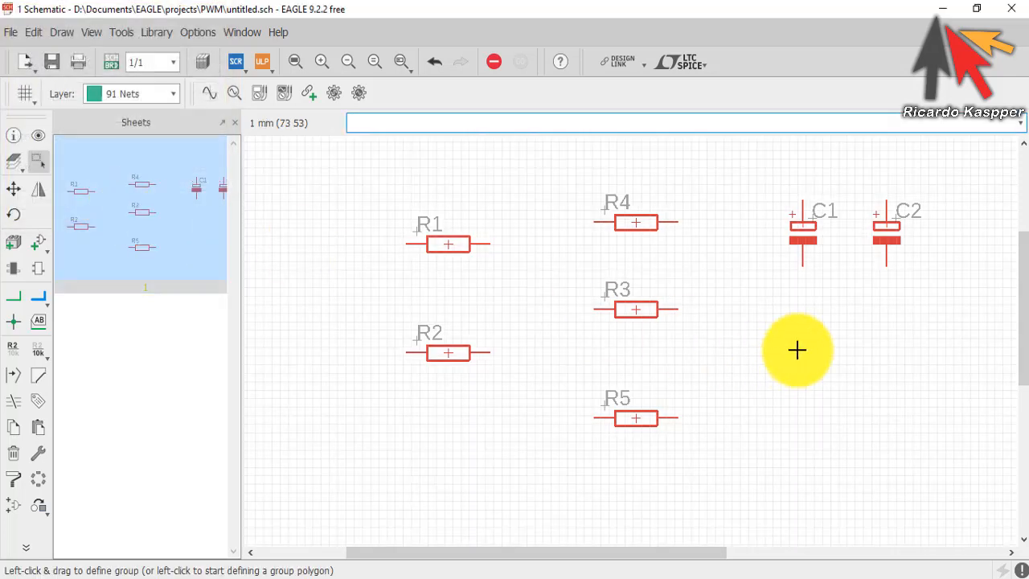
Step: Examine how resistors R1, R3 and R4 and their pins sit against the grid lines
scroll(663, 236, up, 2)
scroll(664, 236, up, 1)
scroll(746, 228, down, 2)
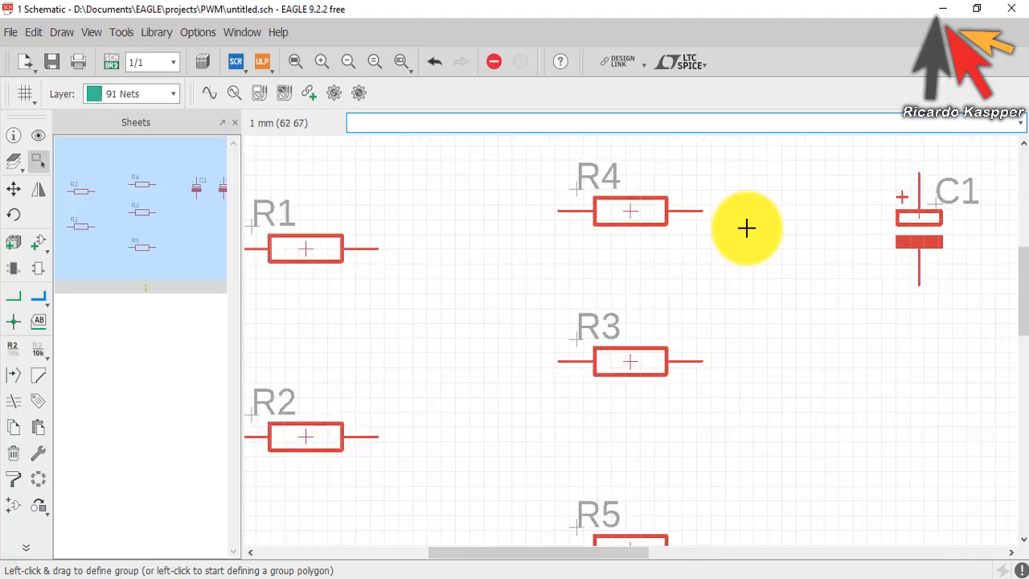
scroll(730, 236, up, 1)
scroll(494, 232, up, 1)
click(346, 236)
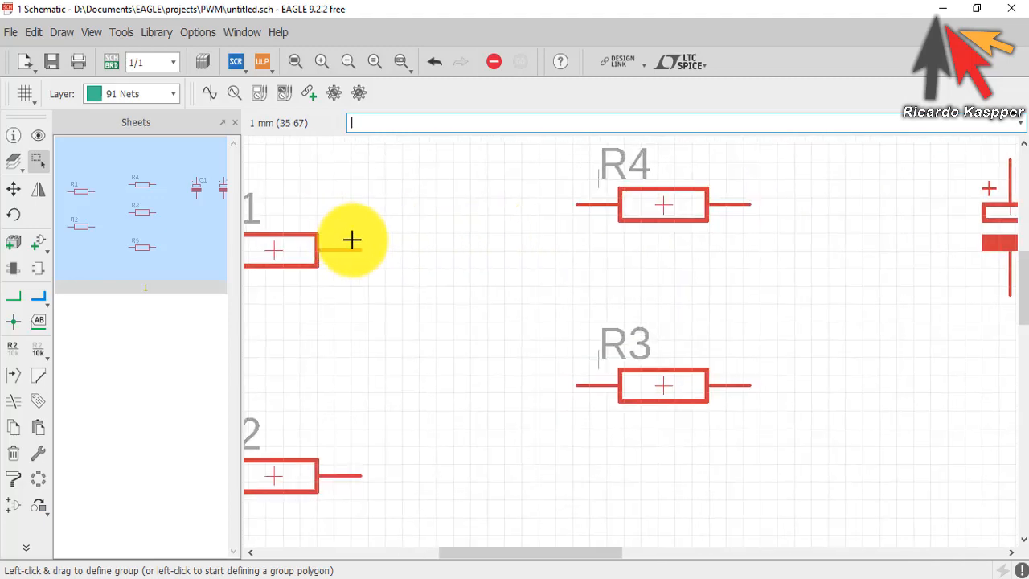
middle_drag(351, 237, 577, 298)
key(Escape)
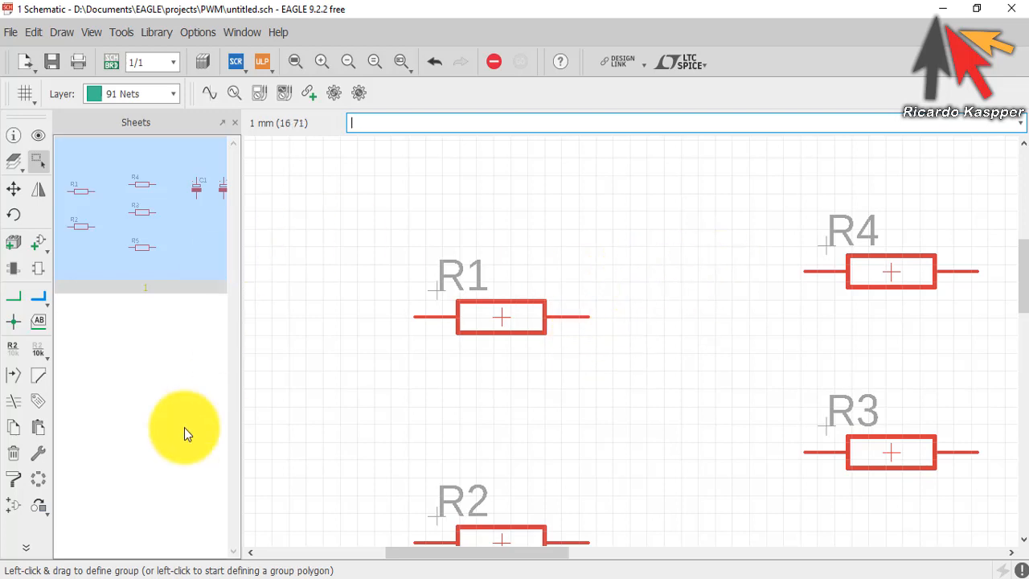
Step: Move resistor R1 about 2 mm upward, rotating it through its orientations and placing it horizontally with its label above
click(13, 193)
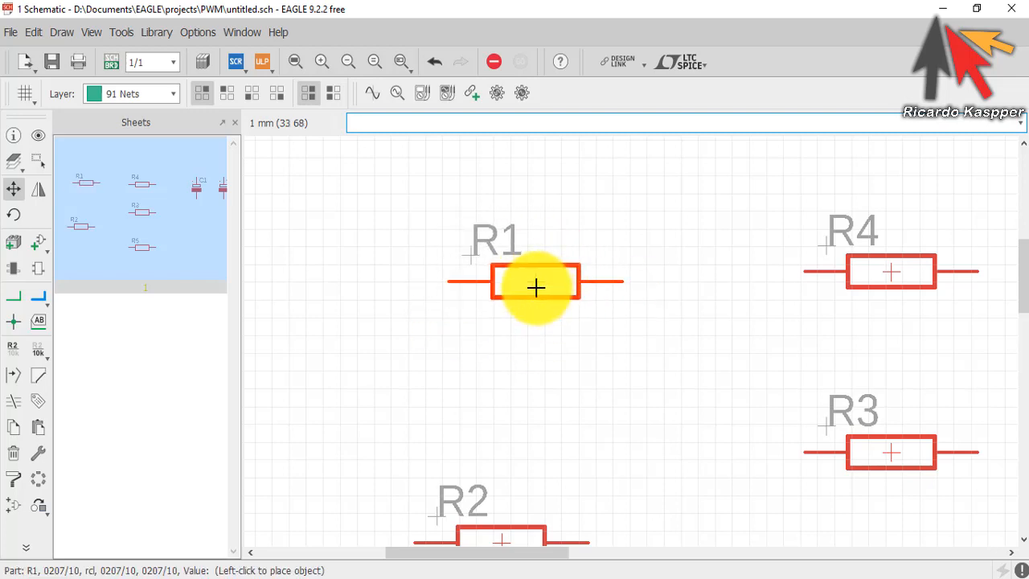
click(518, 299)
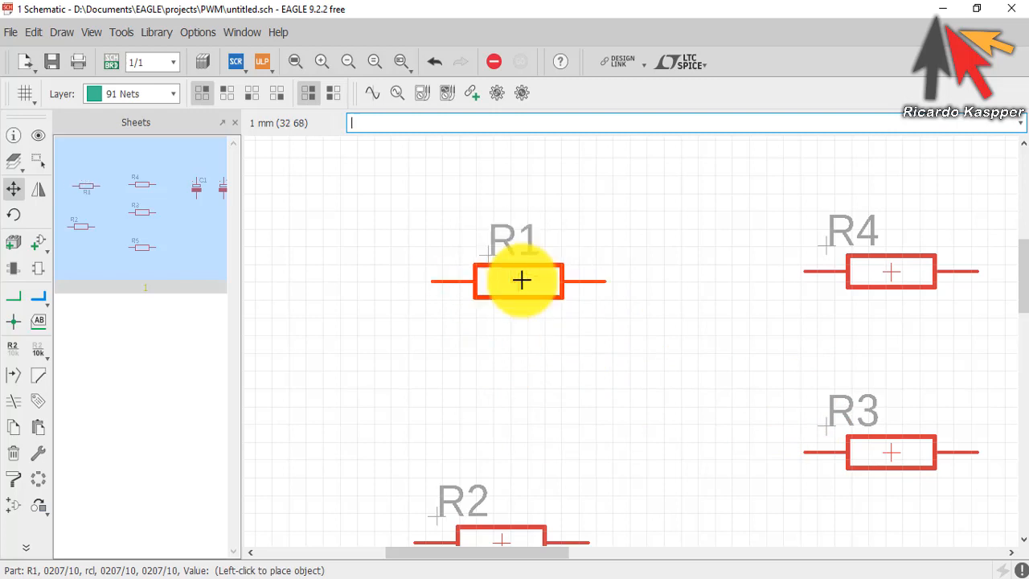
right_click(520, 279)
right_click(504, 286)
right_click(503, 287)
right_click(502, 288)
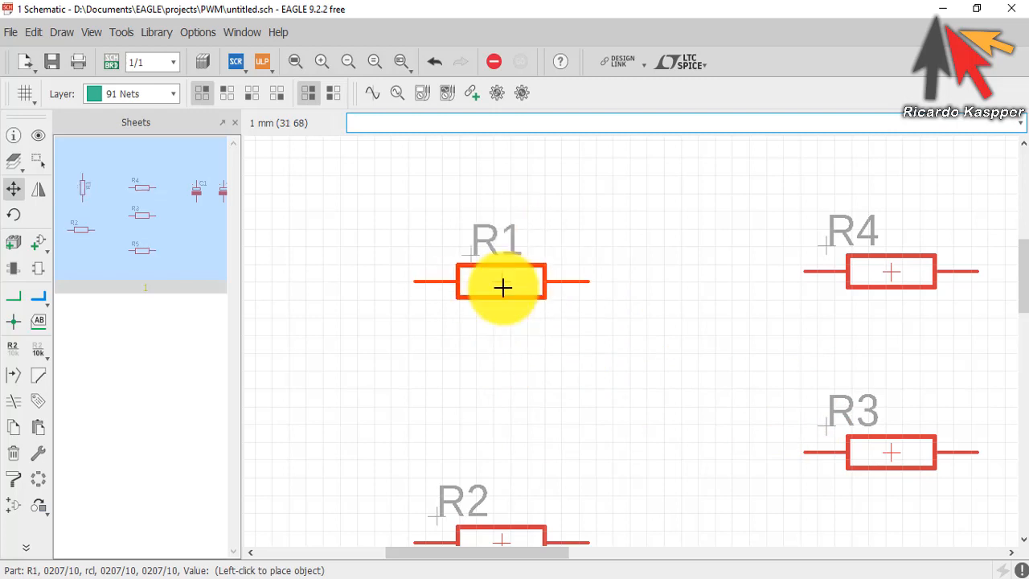
click(503, 288)
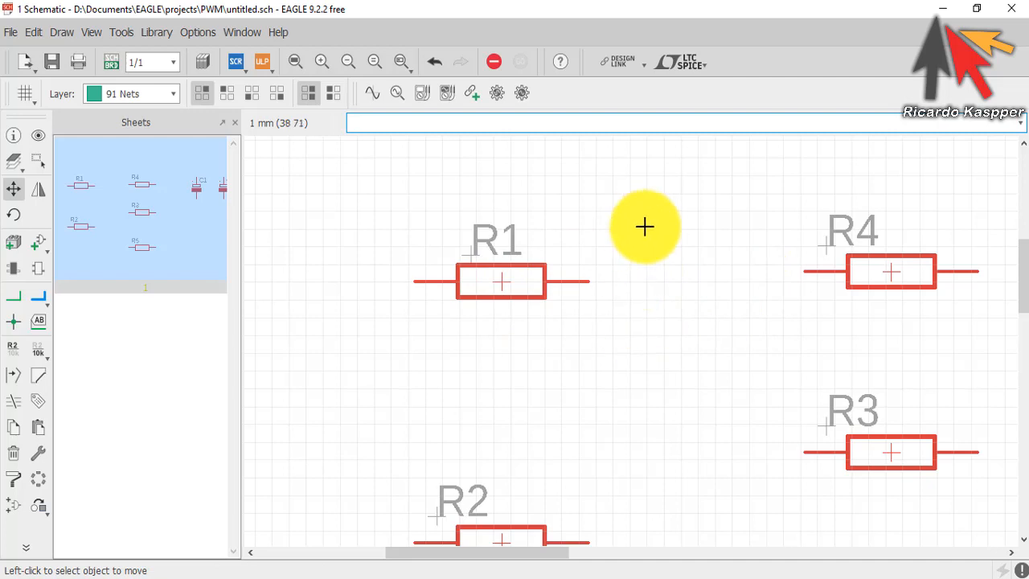
Step: Check R4's left pin against the grid and move resistor R4 about 1 mm to the left and 1 mm down
middle_drag(683, 269, 667, 281)
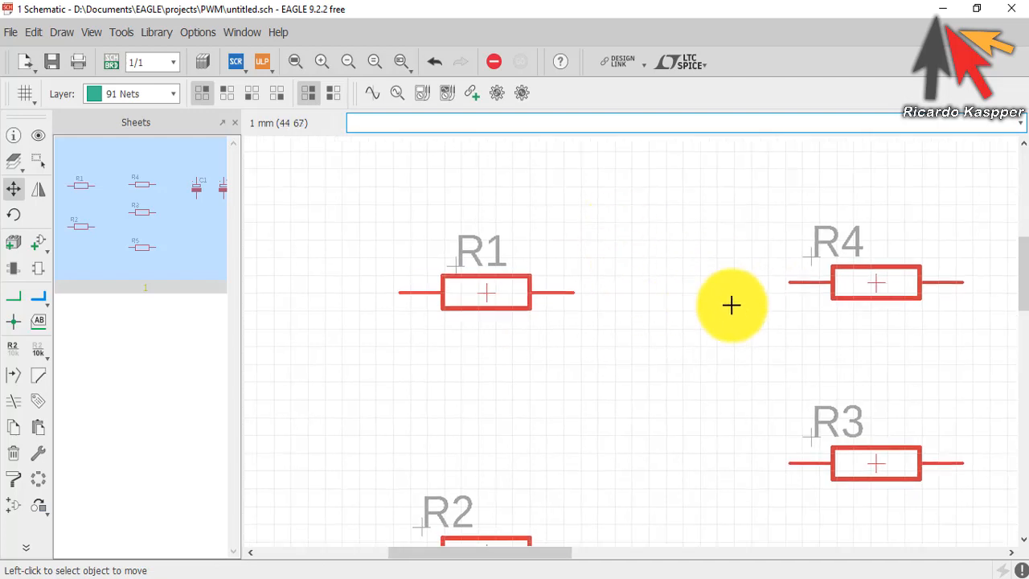
scroll(816, 335, up, 5)
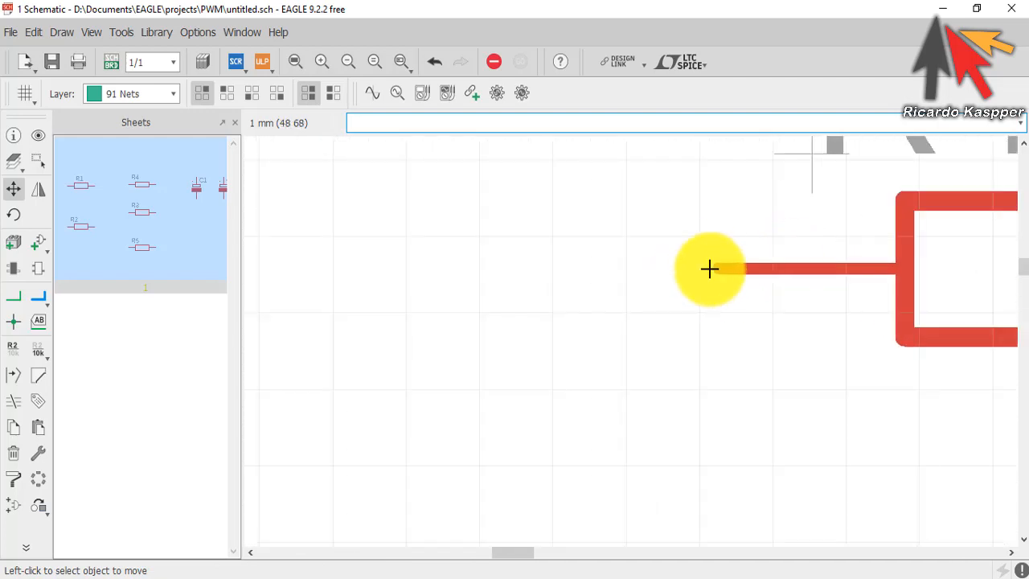
scroll(719, 277, down, 5)
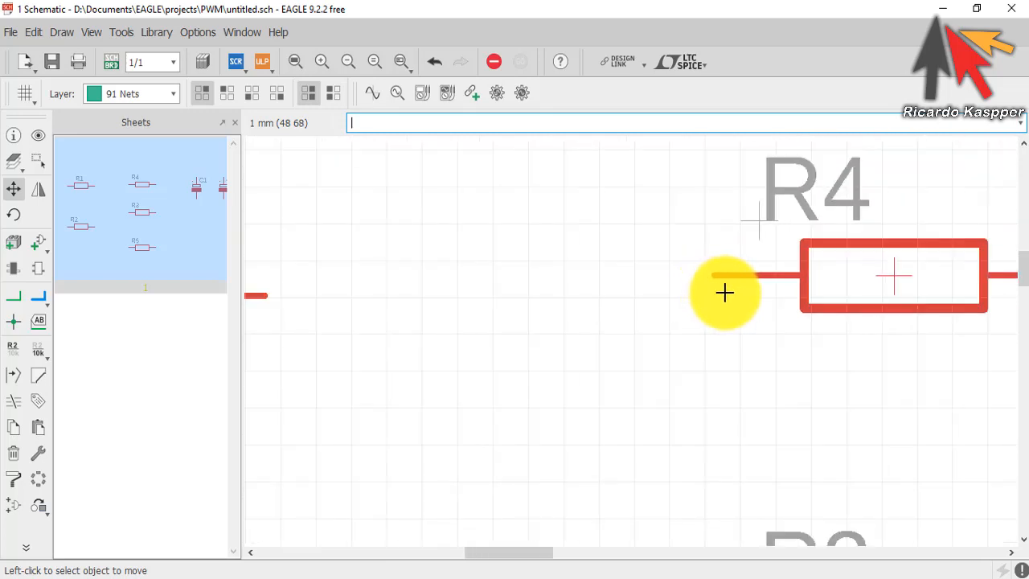
click(843, 281)
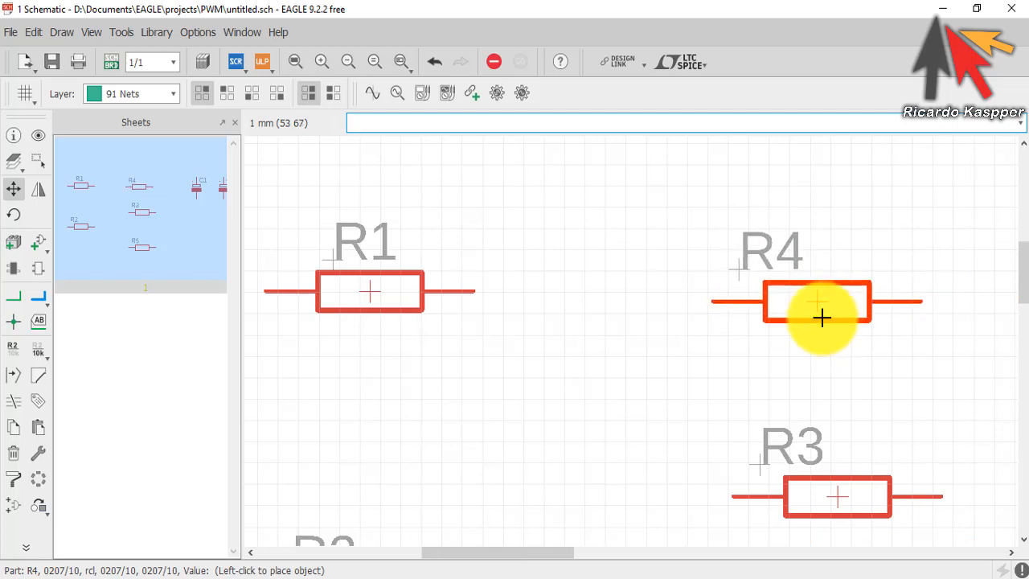
click(816, 302)
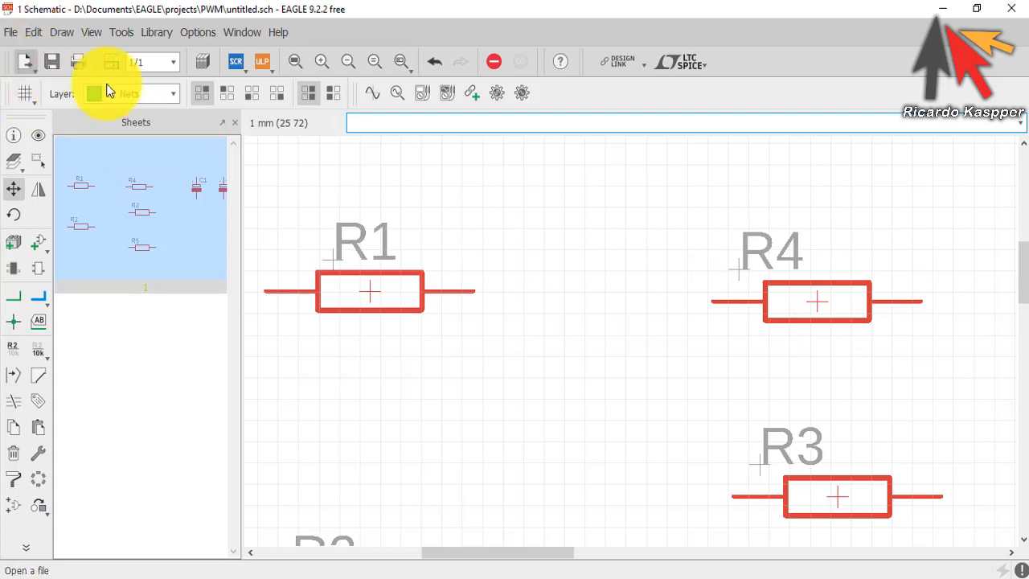
Step: Set the grid size to 0.01 mm and move resistor R4 in line with R1 so that their facing pins meet
click(91, 31)
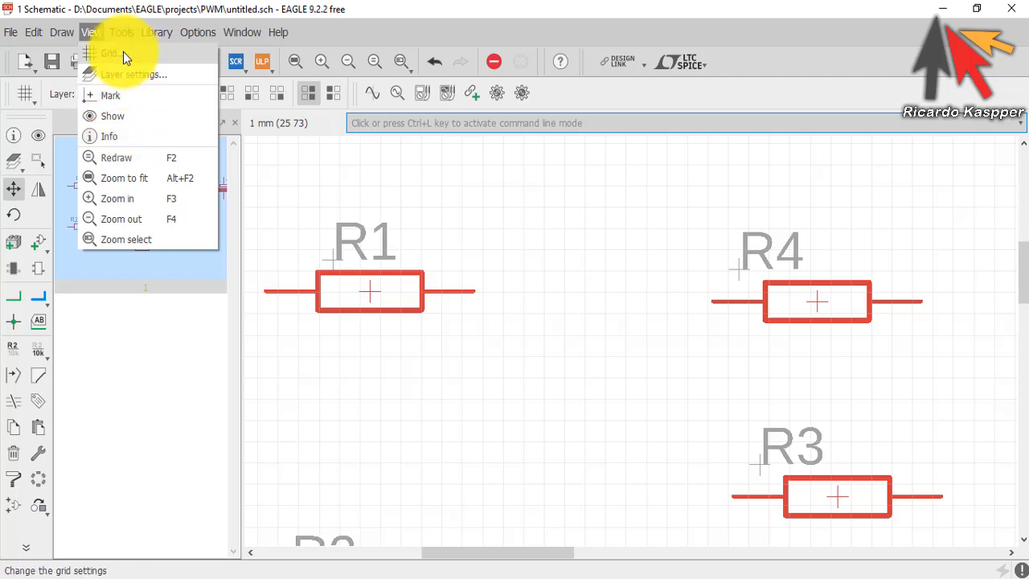
click(123, 51)
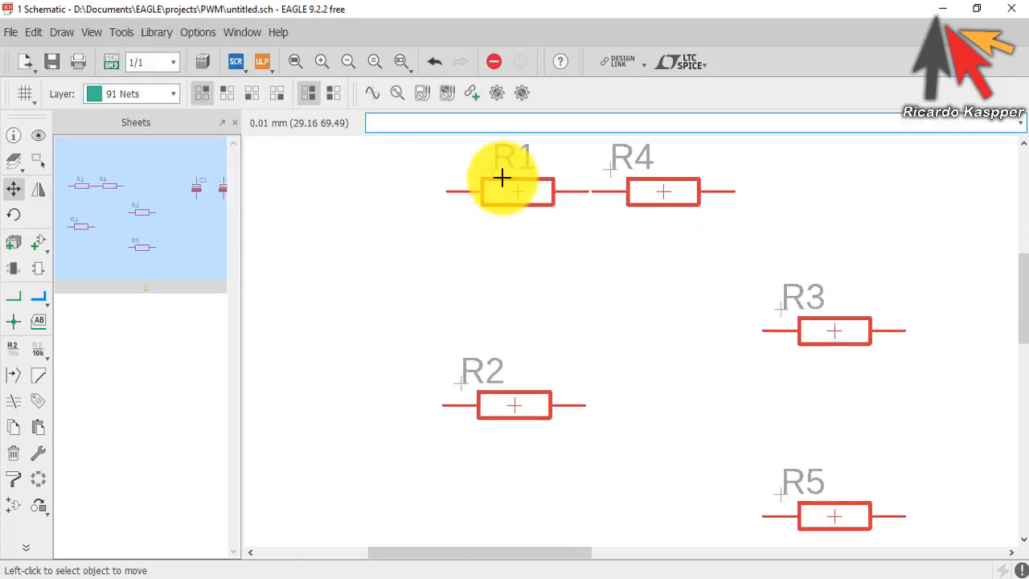
scroll(566, 193, down, 2)
middle_drag(589, 219, 480, 307)
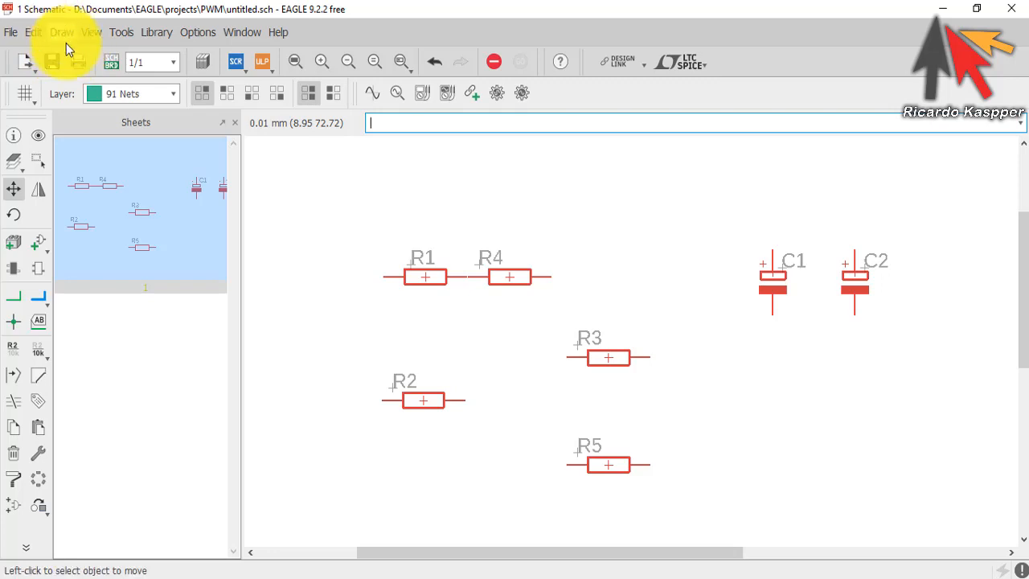
Step: Set the grid size back to 1 mm
click(90, 33)
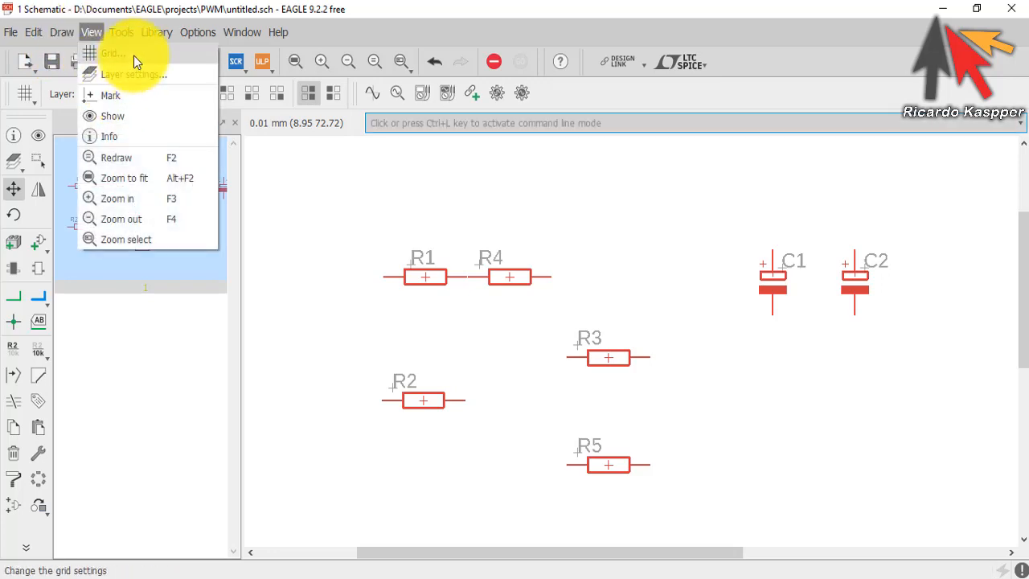
click(133, 56)
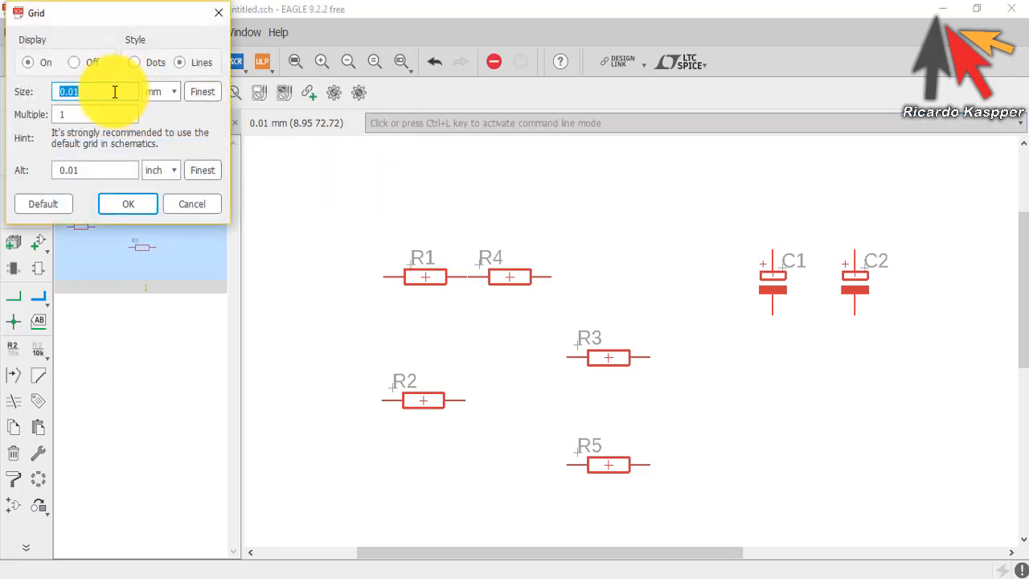
text(1)
key(Return)
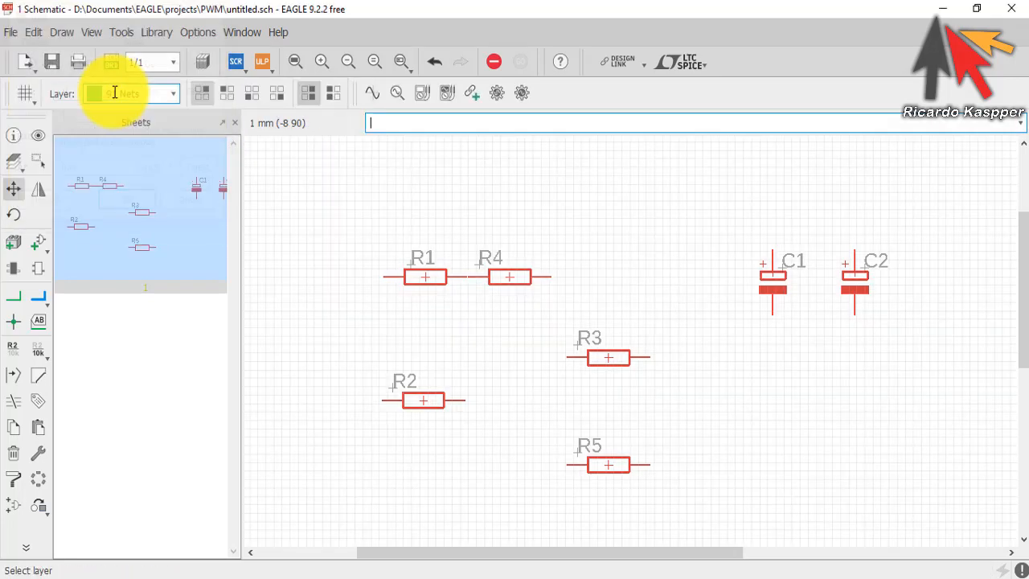
Step: Move resistor R1 onto R4, pick it up again and place it about 9 mm above R4 and slightly to its left
click(13, 185)
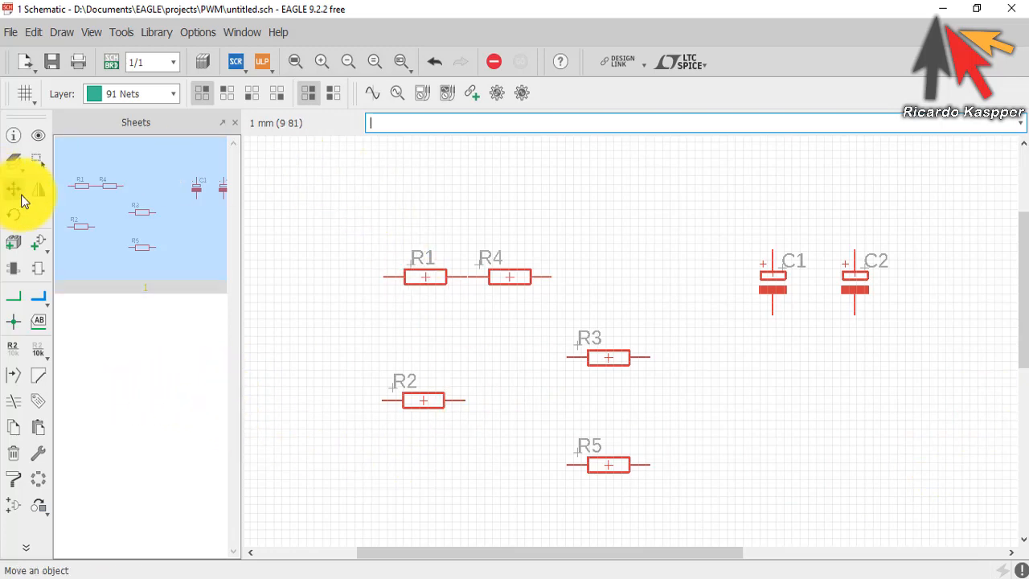
click(22, 193)
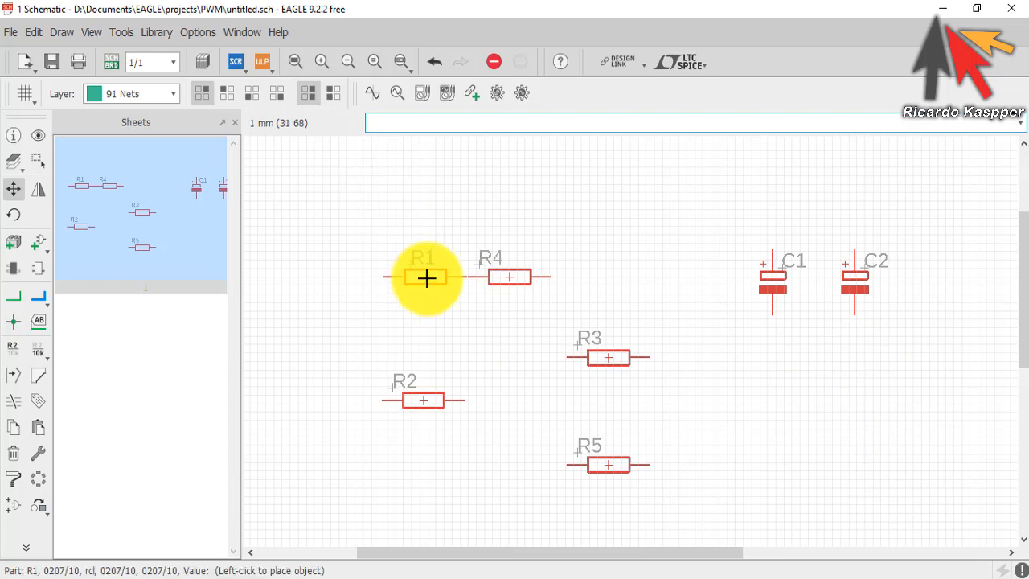
click(365, 244)
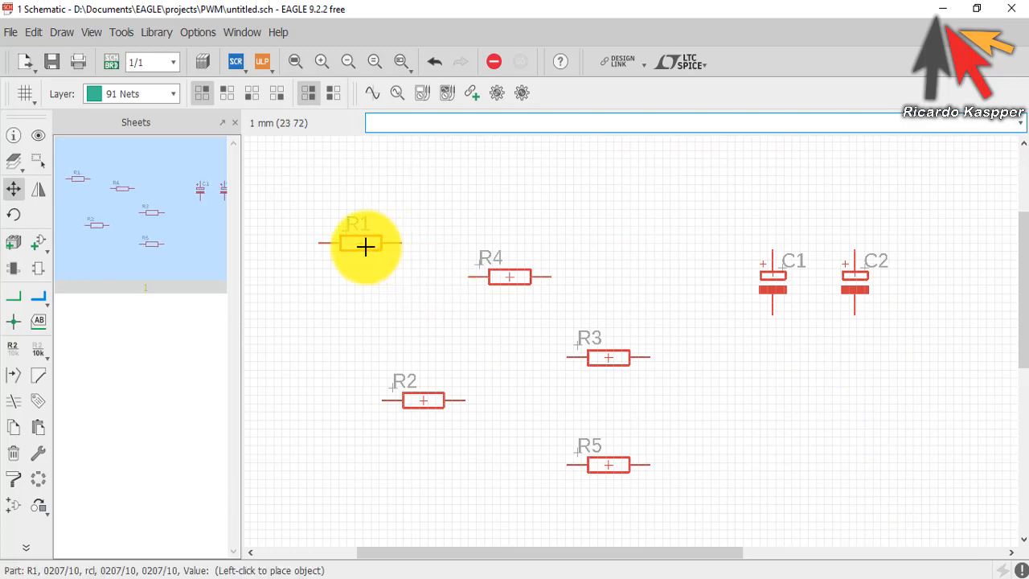
click(508, 276)
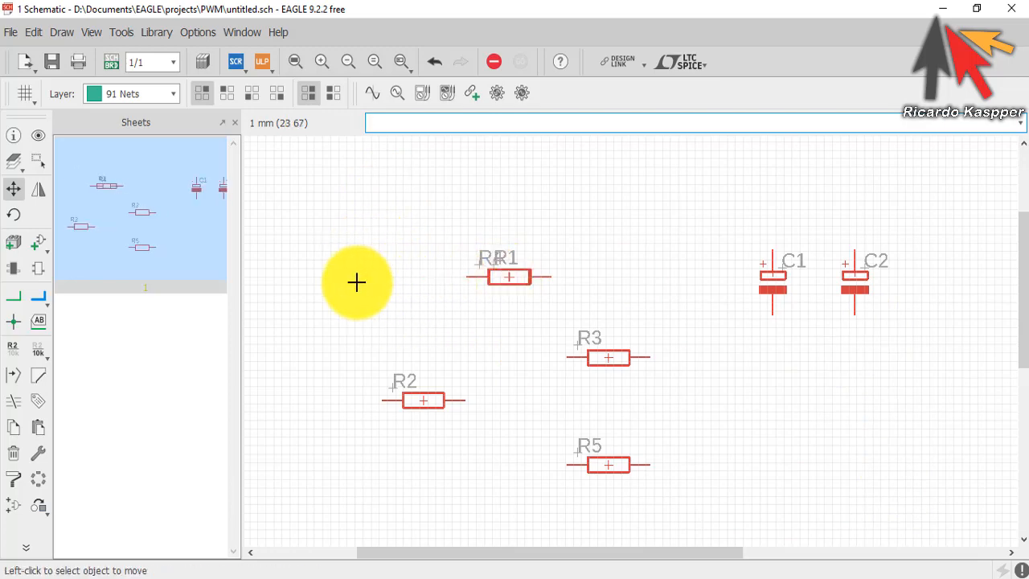
click(515, 277)
click(425, 273)
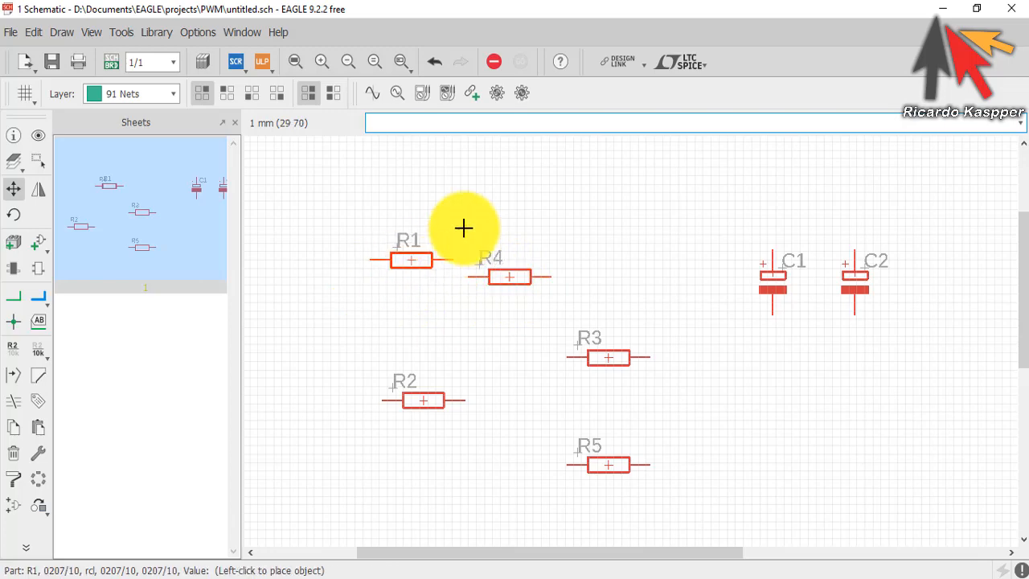
click(483, 201)
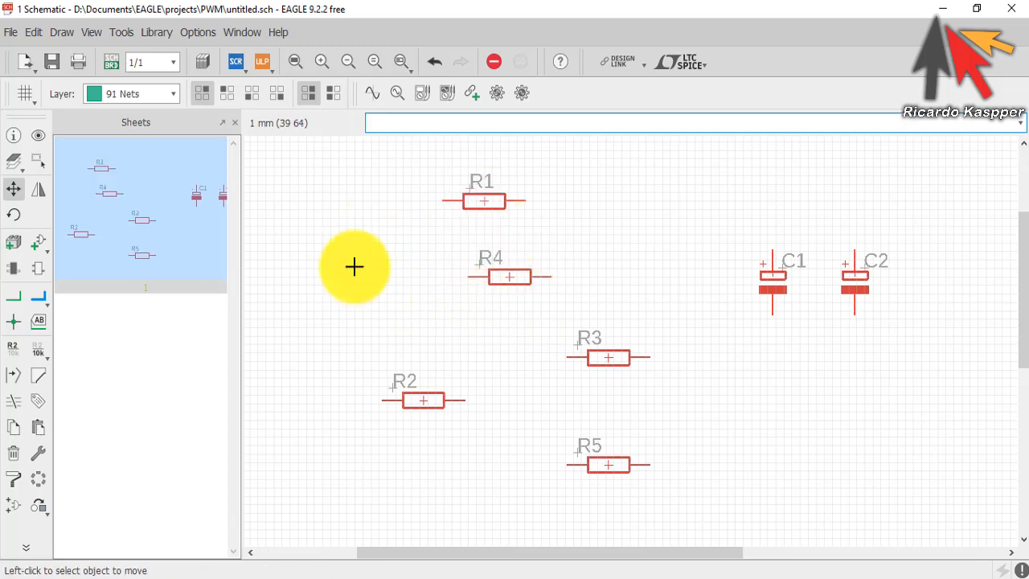
Step: Group all the resistors and capacitors on the sheet and delete them
click(40, 164)
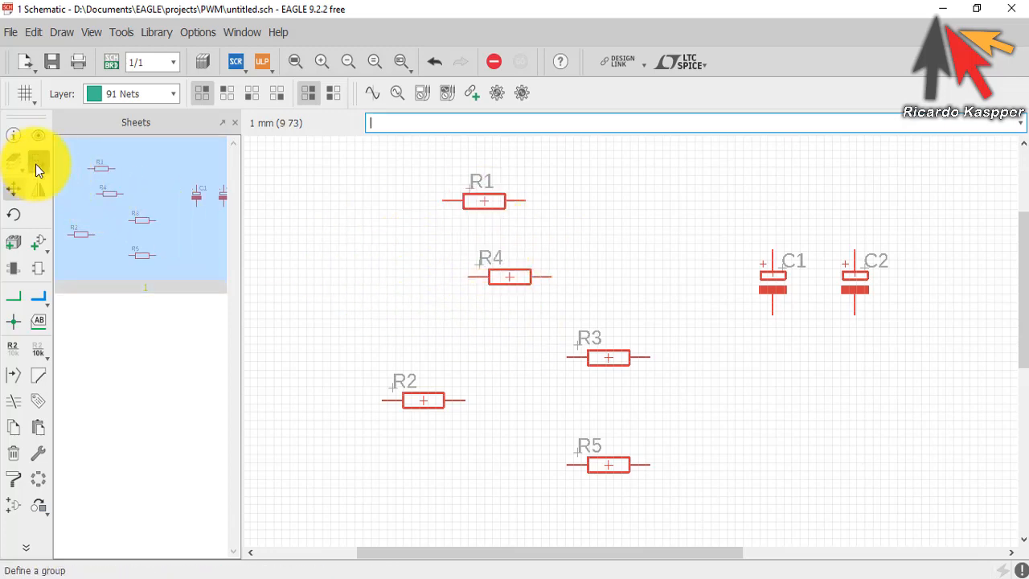
drag(335, 152, 938, 507)
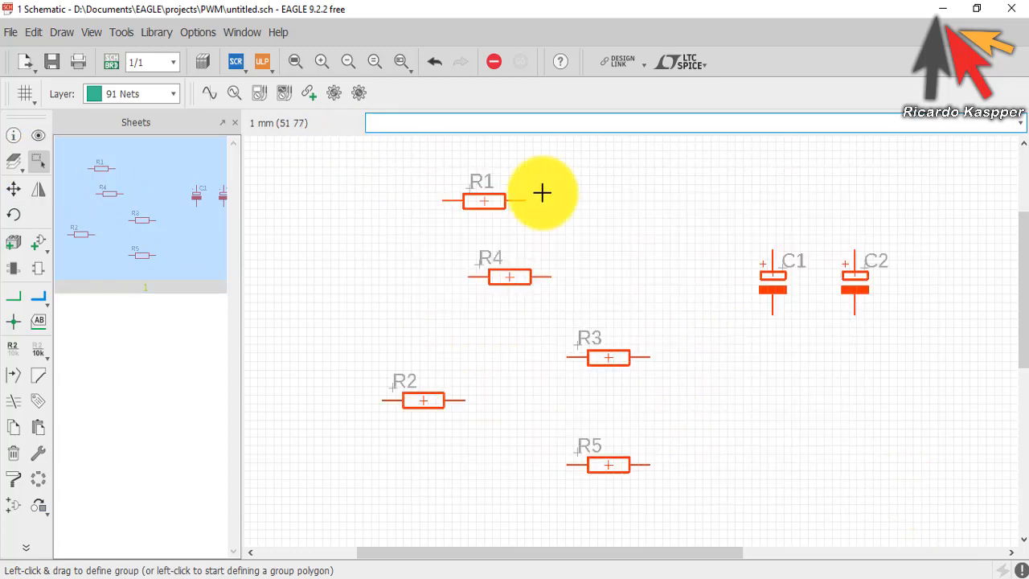
key(Delete)
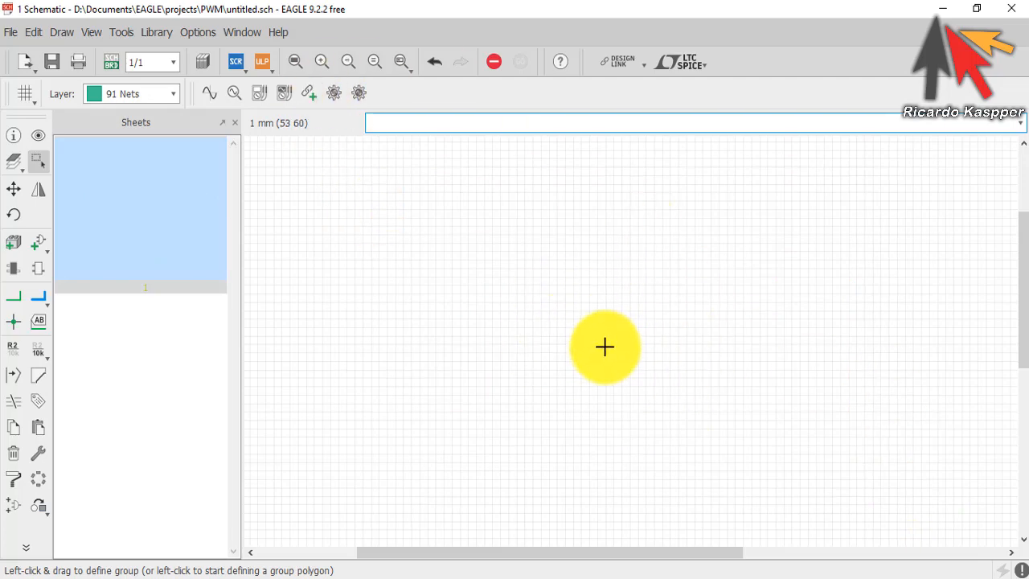
Step: Add two CPOL-EUE1.8-4 polarized capacitors side by side in the upper right area of the sheet
click(40, 243)
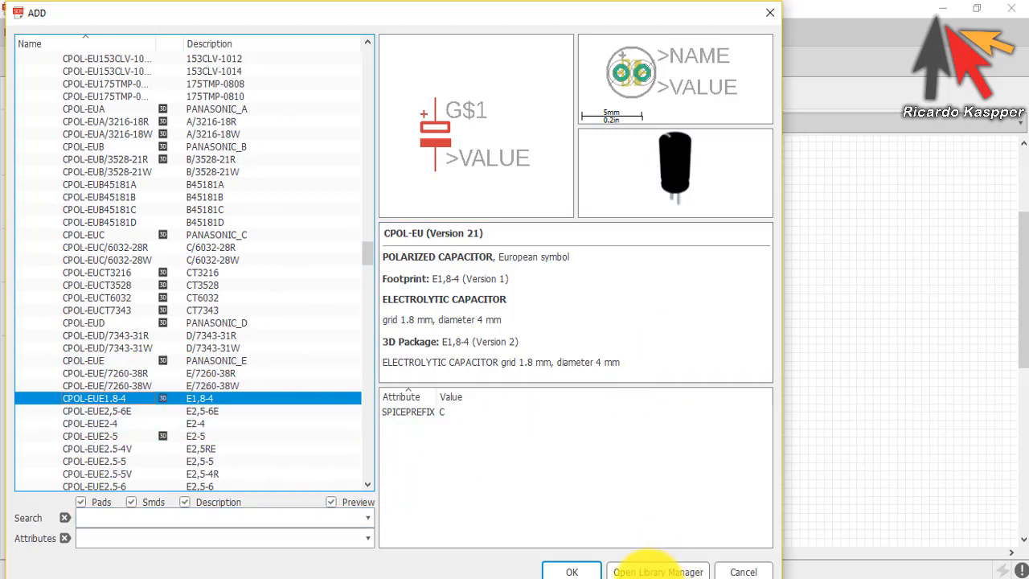
click(559, 571)
click(822, 235)
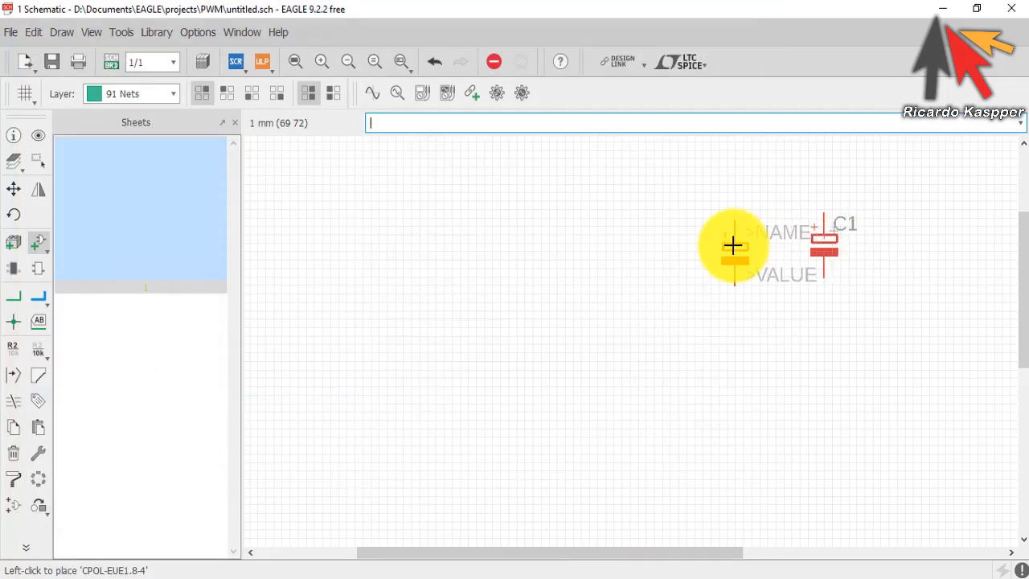
click(734, 237)
key(Escape)
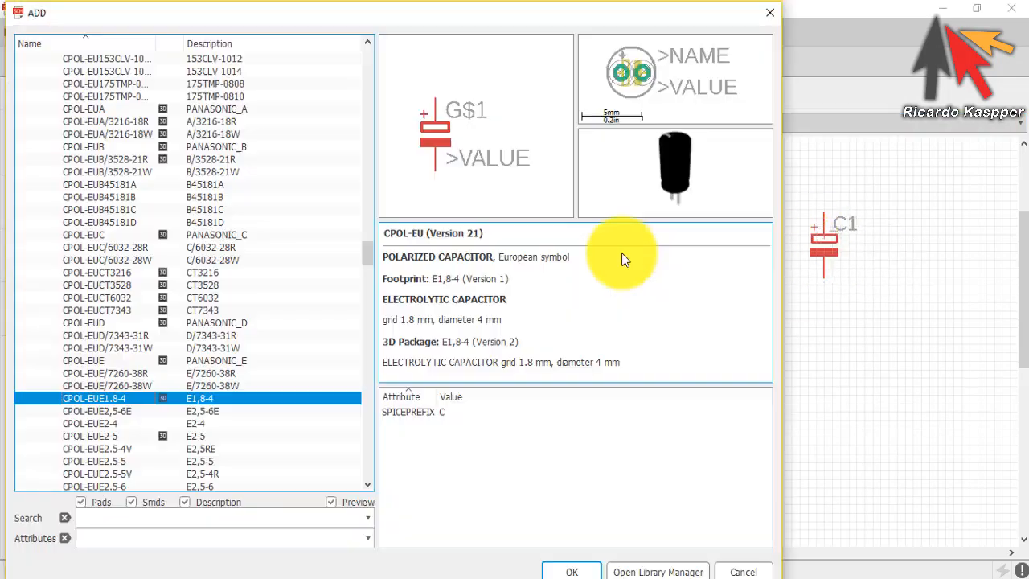
Step: Add five R-EU_0207/10 resistors from the rcl library, staggered down the sheet to the left of the capacitors
scroll(85, 227, up, 12)
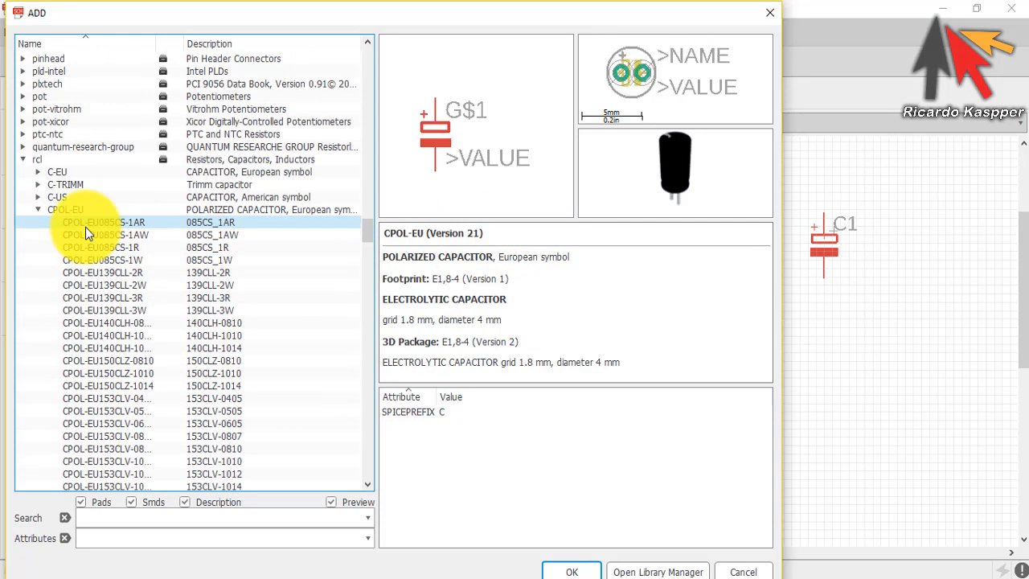
click(37, 285)
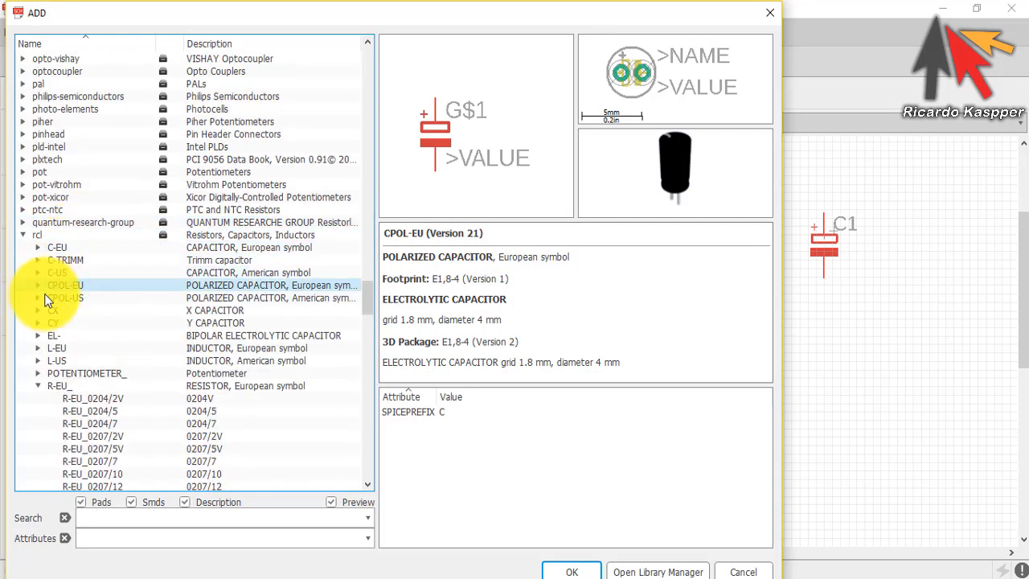
scroll(95, 403, down, 3)
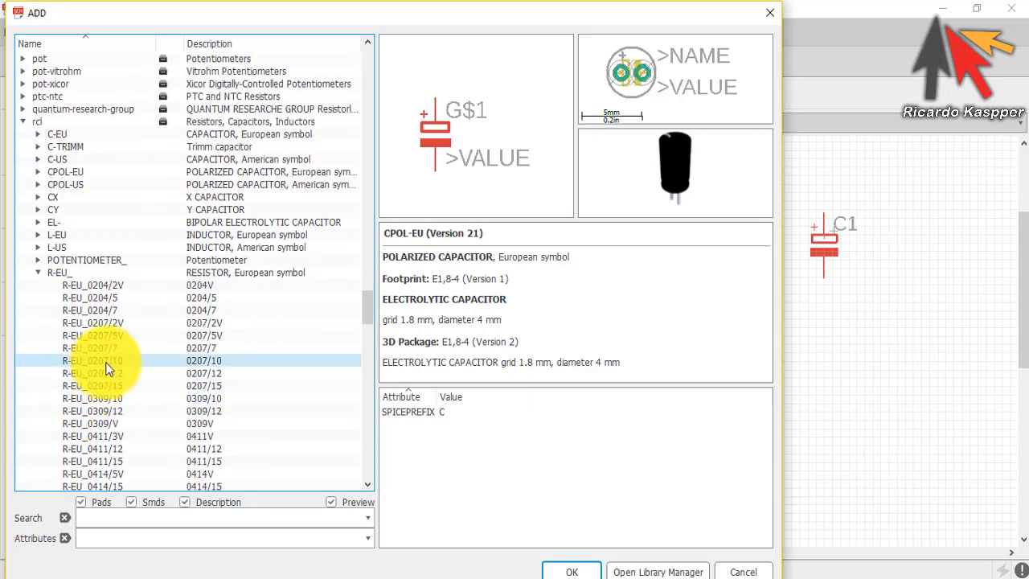
click(109, 360)
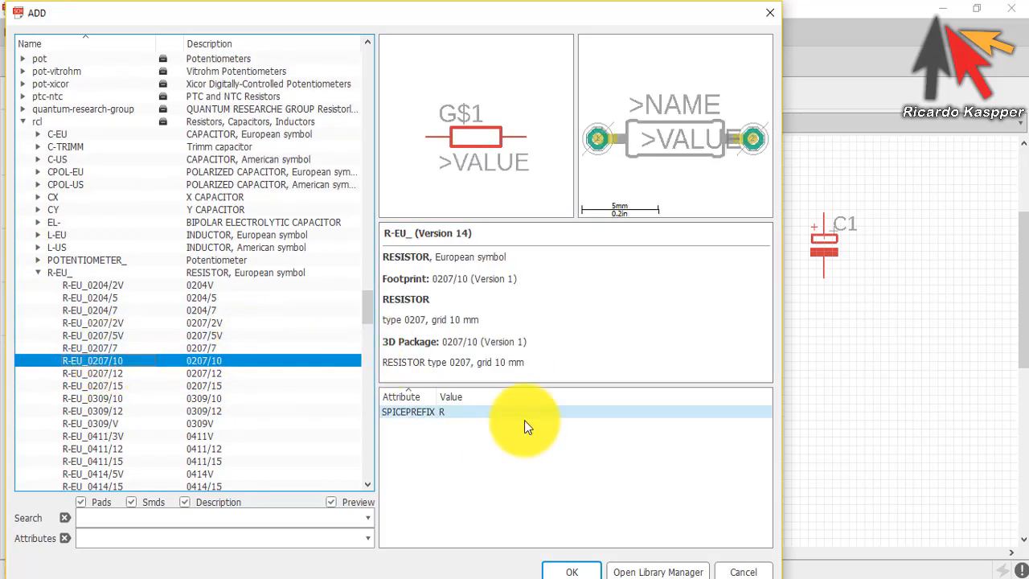
click(567, 571)
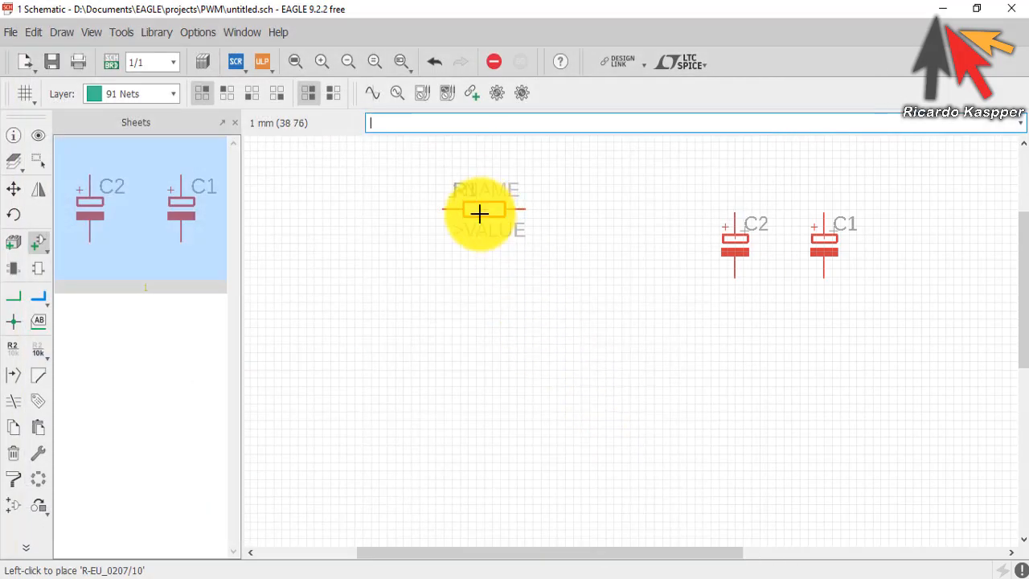
click(483, 209)
click(476, 294)
click(460, 403)
click(532, 462)
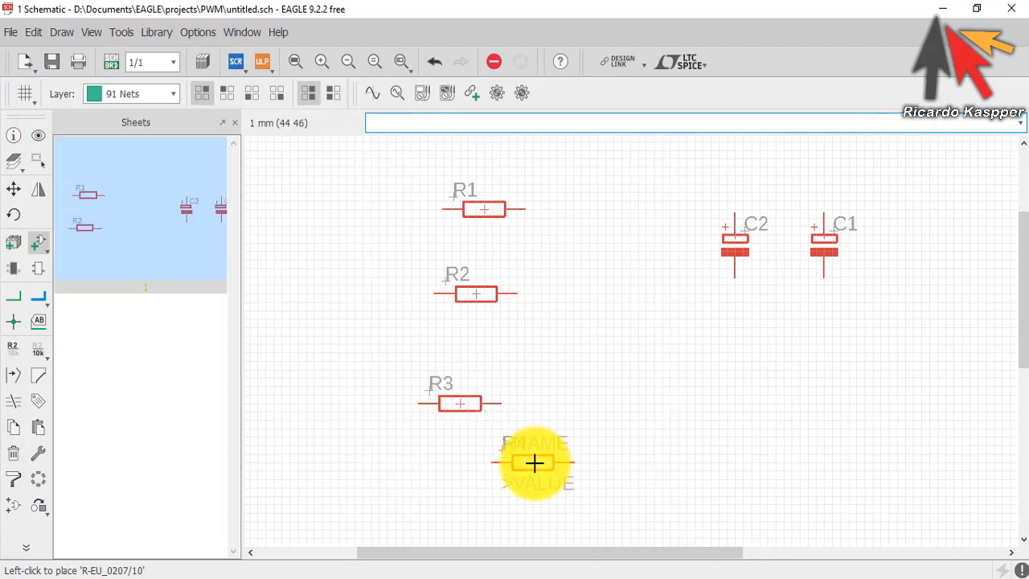
click(614, 371)
key(Escape)
key(Escape)
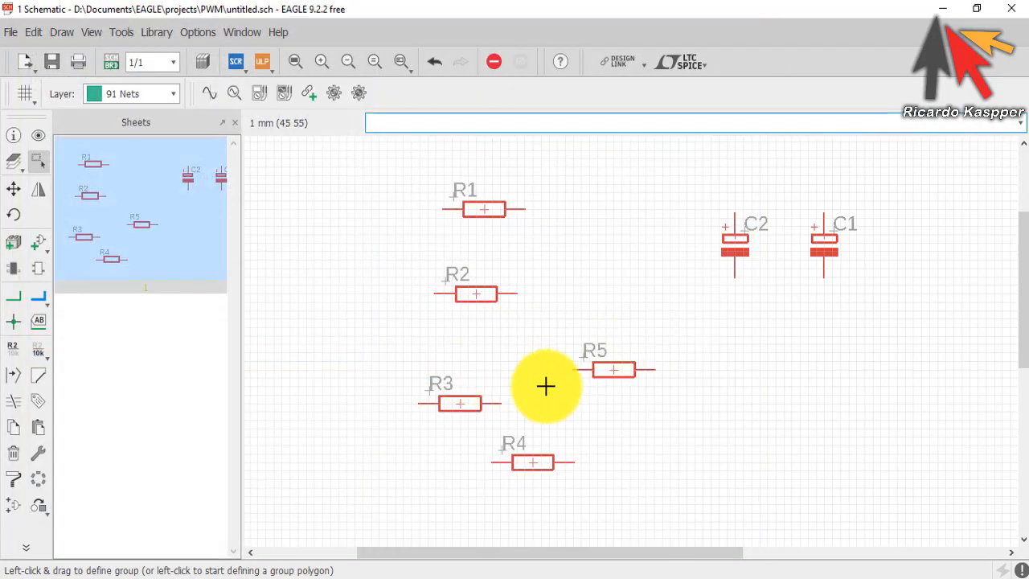
Step: Move resistor R2 about 1 mm to the right so that it lines up vertically under R1
scroll(510, 192, up, 2)
middle_drag(509, 192, 551, 340)
scroll(567, 386, up, 2)
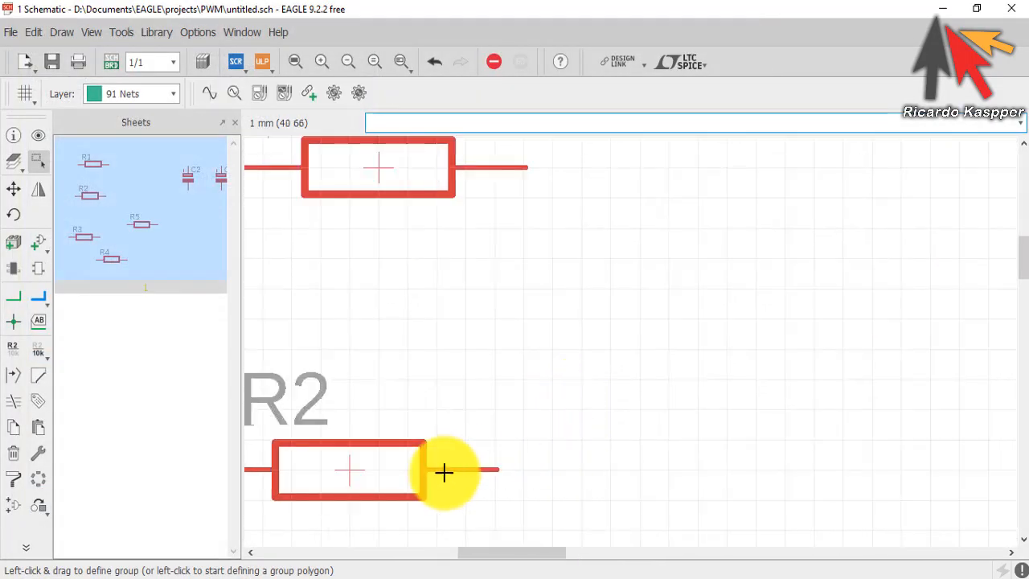
scroll(444, 471, down, 1)
click(13, 188)
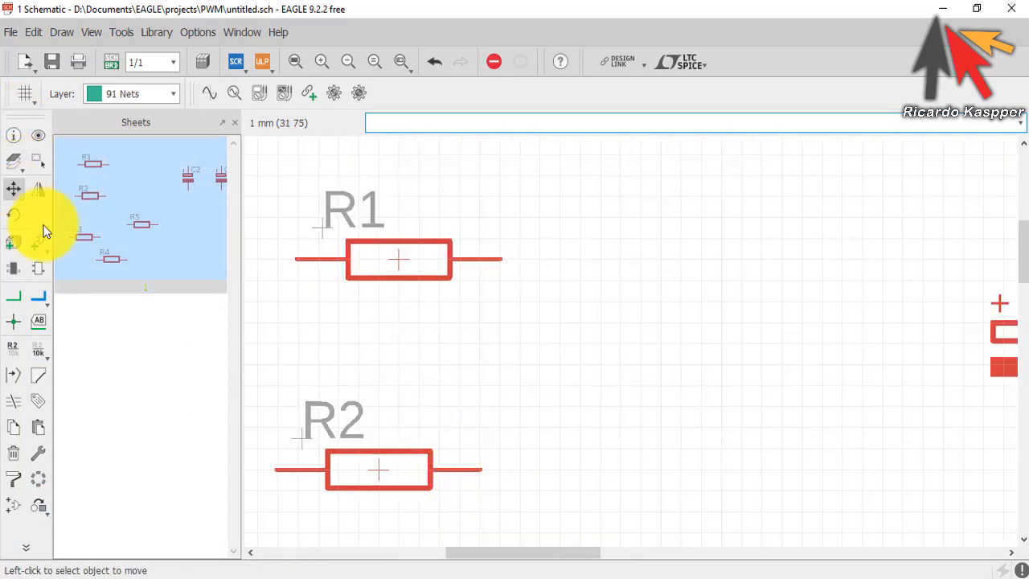
click(397, 456)
click(407, 472)
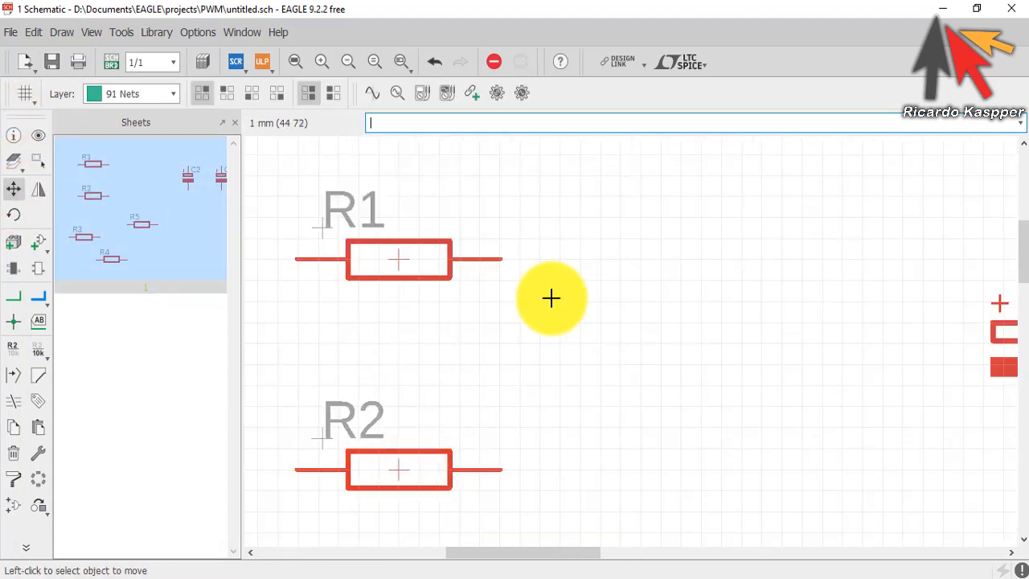
Step: Examine how the end of R2's right pin sits on the 1 mm grid and review the placed parts
scroll(535, 441, down, 1)
scroll(516, 551, down, 4)
middle_drag(530, 498, 1028, 433)
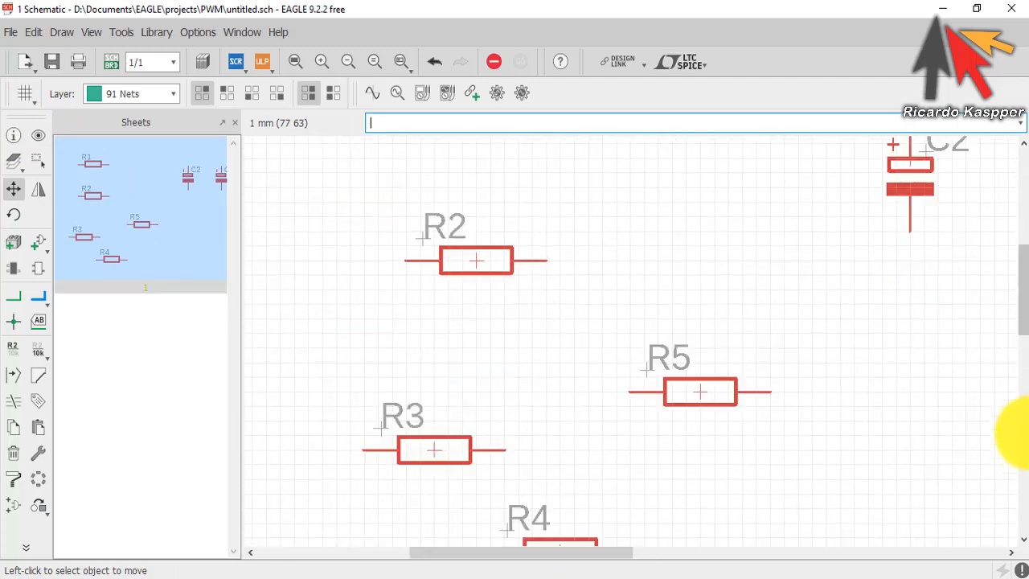
scroll(448, 244, up, 4)
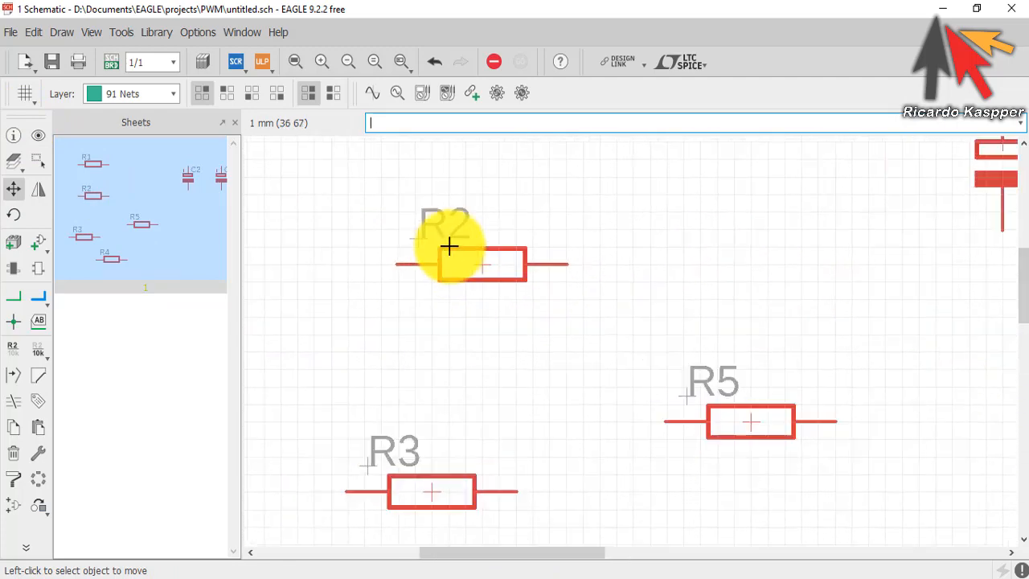
middle_drag(522, 335, 540, 459)
scroll(547, 466, up, 1)
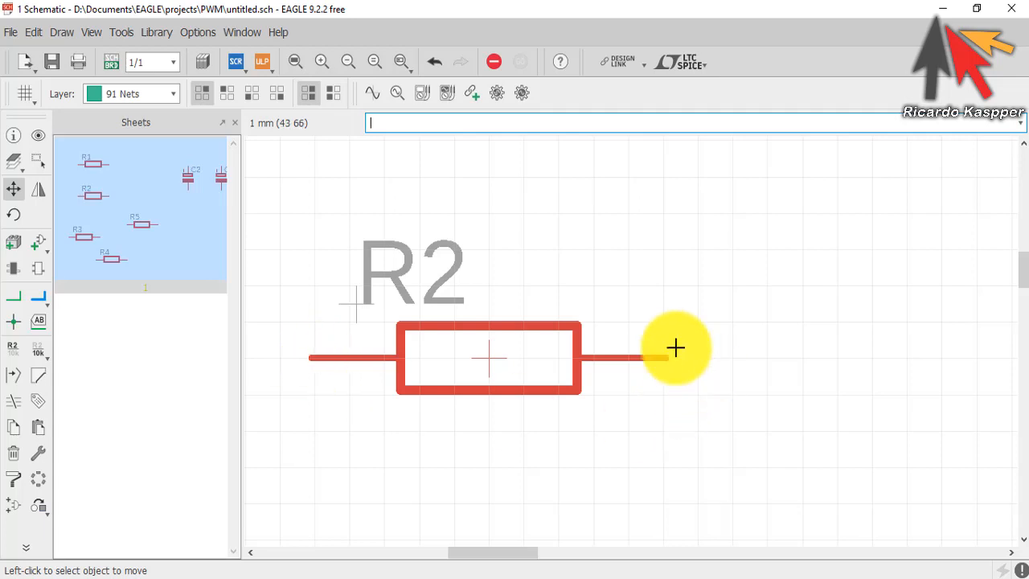
scroll(675, 347, up, 4)
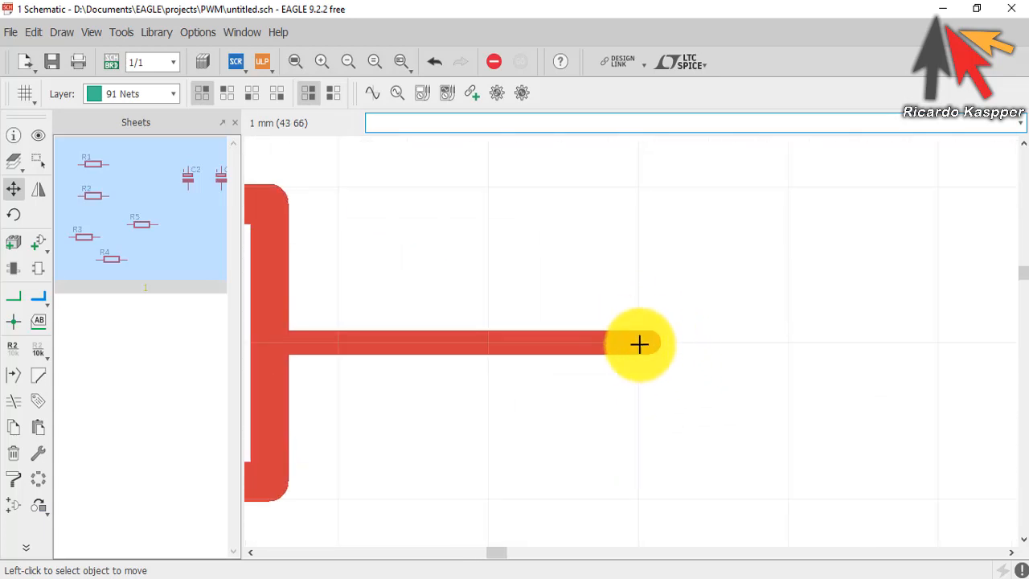
scroll(662, 341, down, 4)
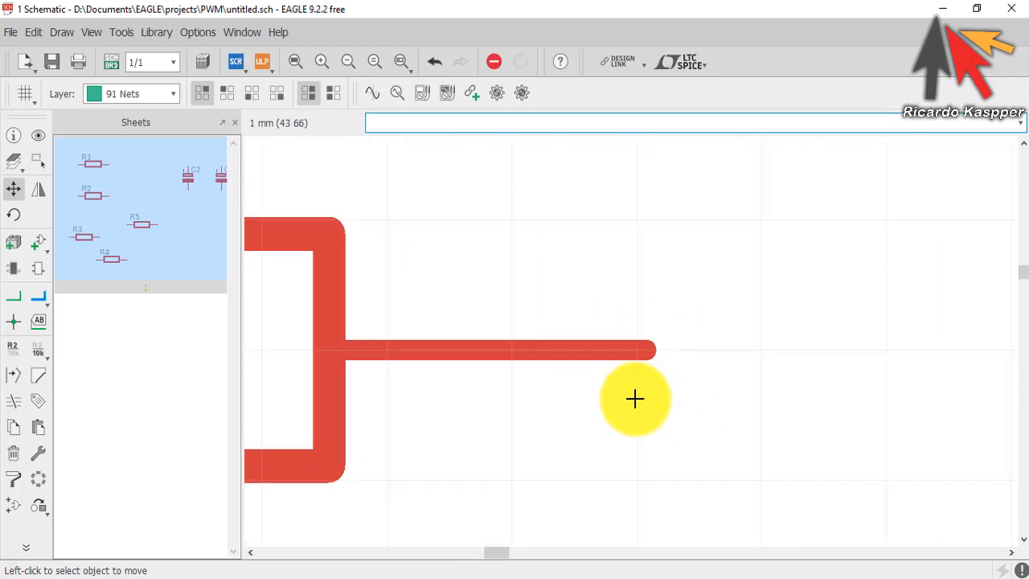
scroll(514, 401, down, 1)
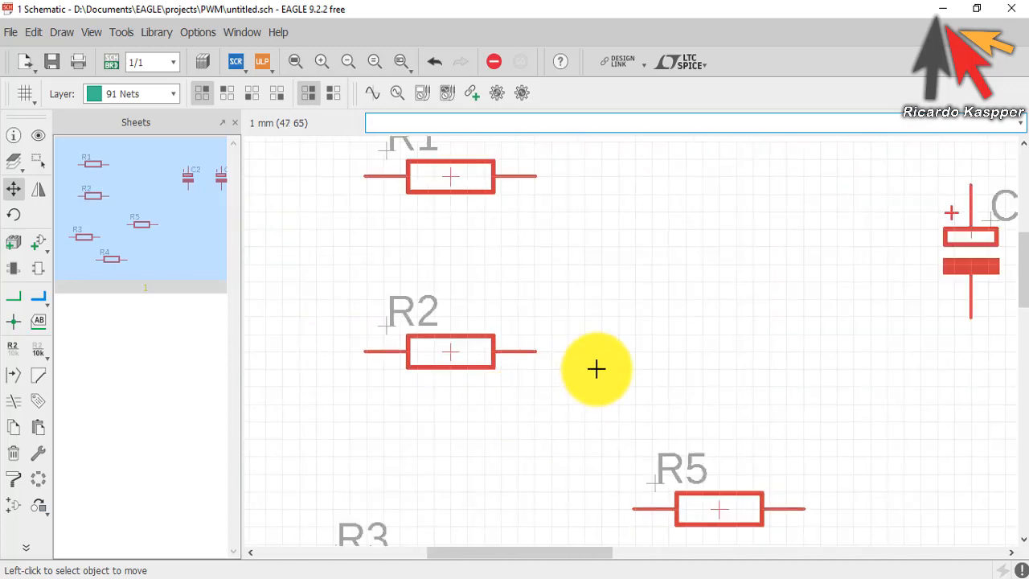
middle_drag(598, 367, 586, 435)
scroll(532, 420, down, 1)
middle_drag(573, 311, 568, 222)
middle_drag(491, 288, 558, 336)
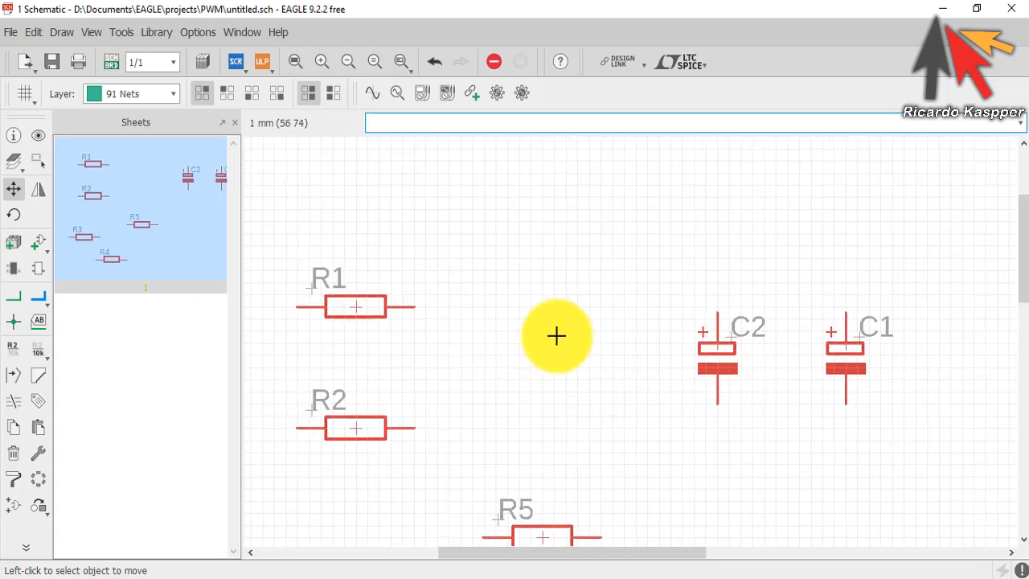
Step: Draw a net wire with a right-angle bend from R1's right pin to C2's positive pin
click(21, 308)
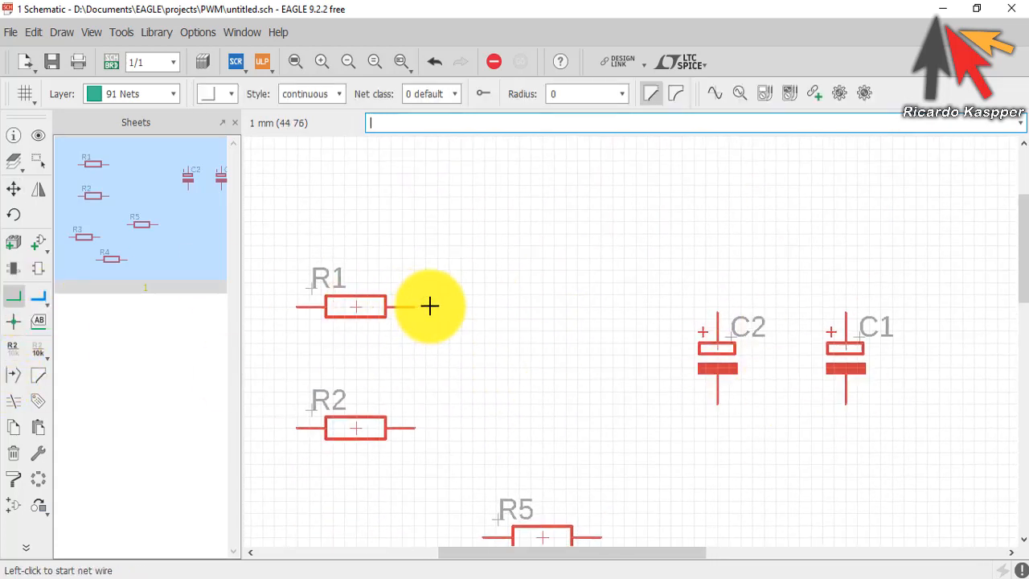
scroll(413, 292, up, 4)
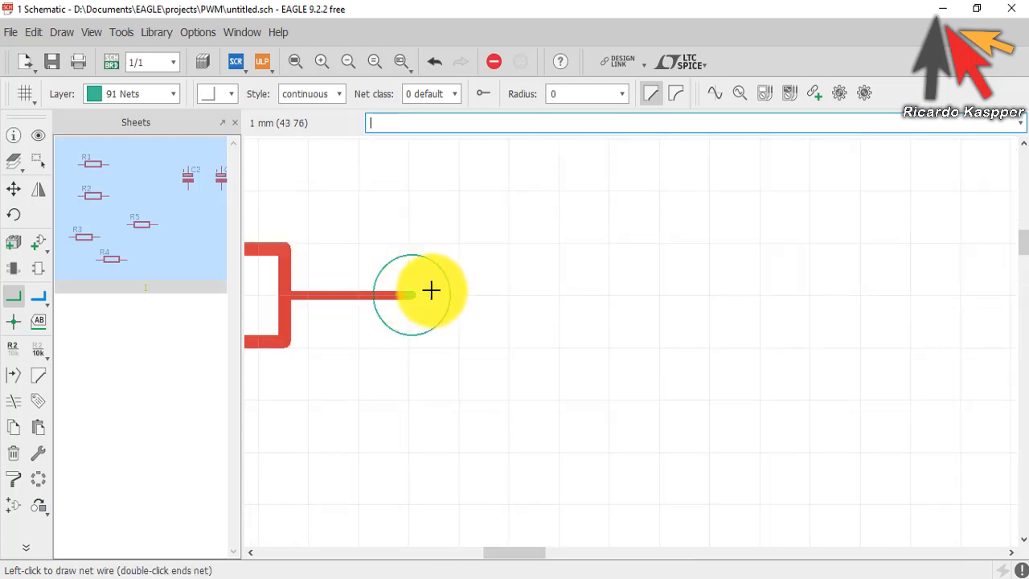
scroll(418, 295, up, 3)
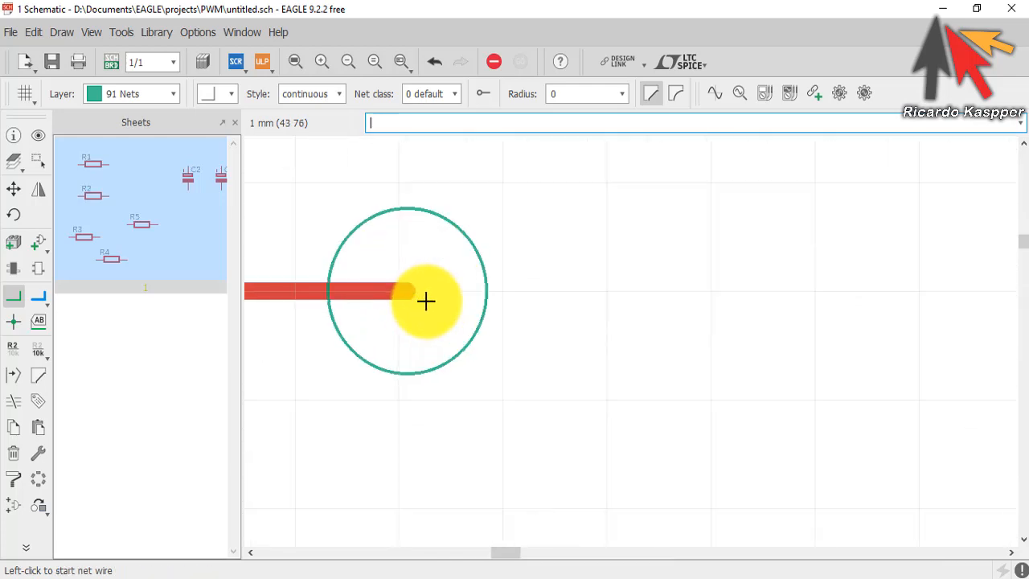
click(476, 285)
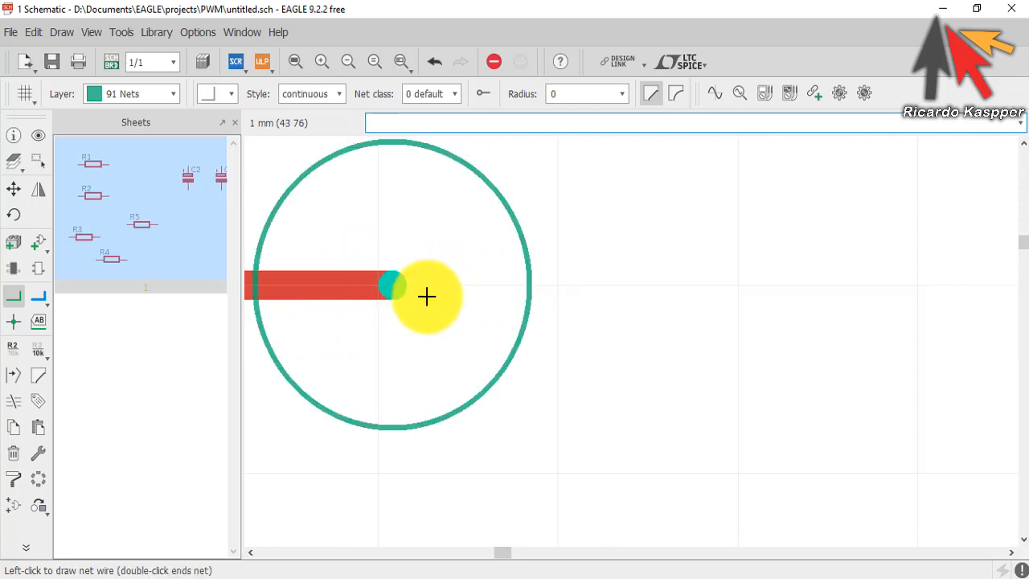
scroll(409, 292, down, 3)
scroll(410, 289, down, 4)
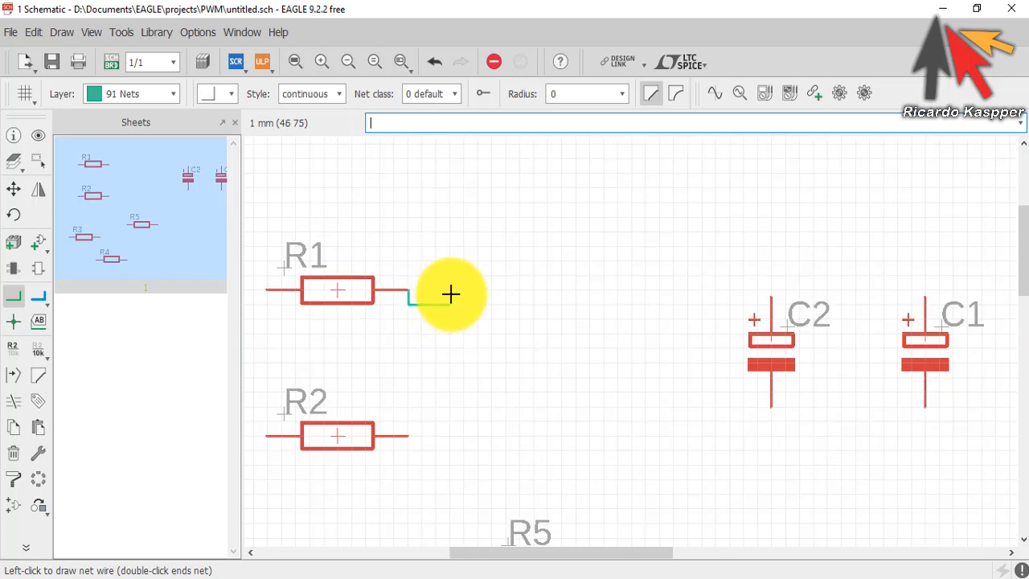
click(772, 295)
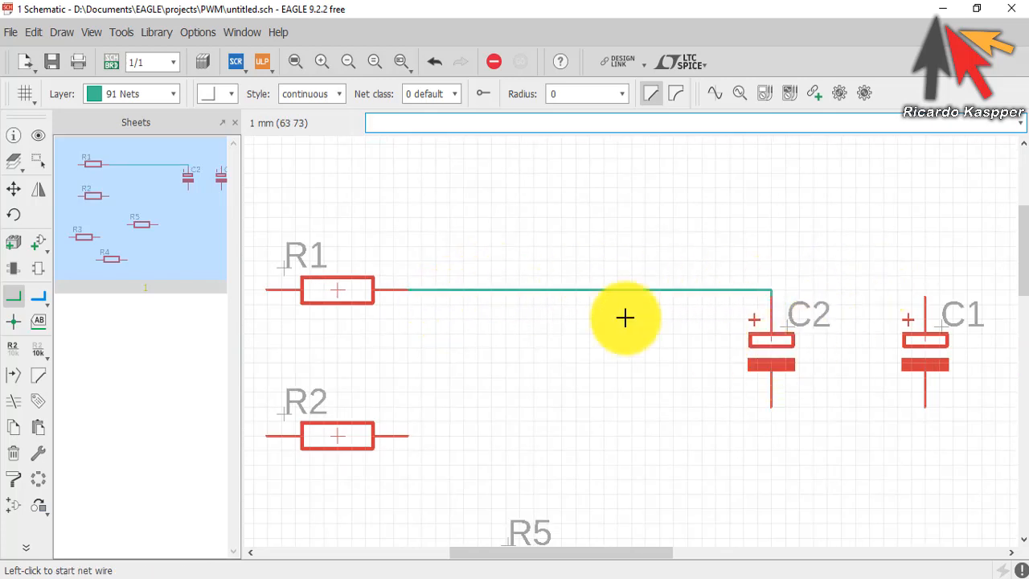
Step: Move capacitor C2 about 3 mm straight down with its net wire attached
click(14, 189)
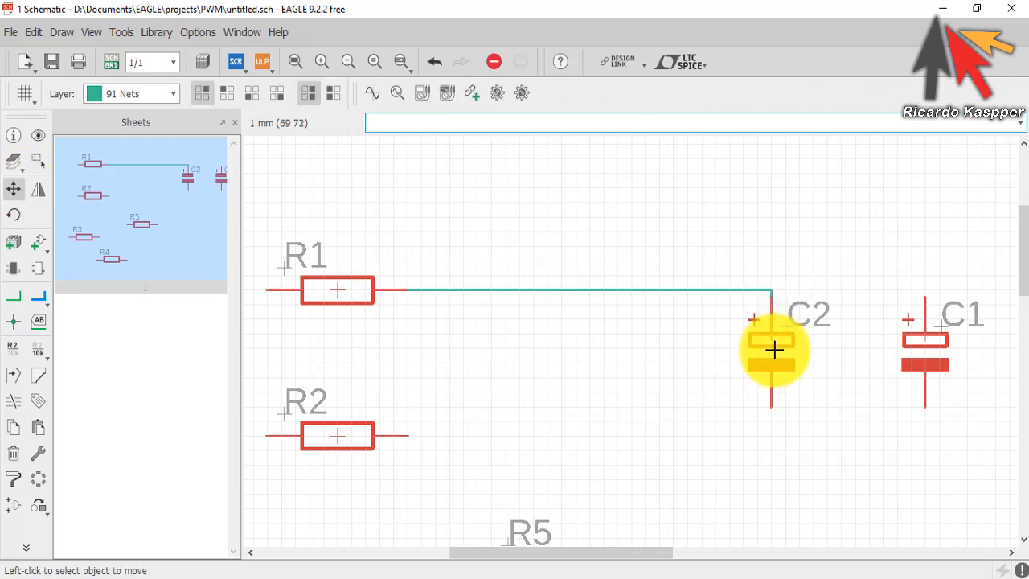
click(773, 336)
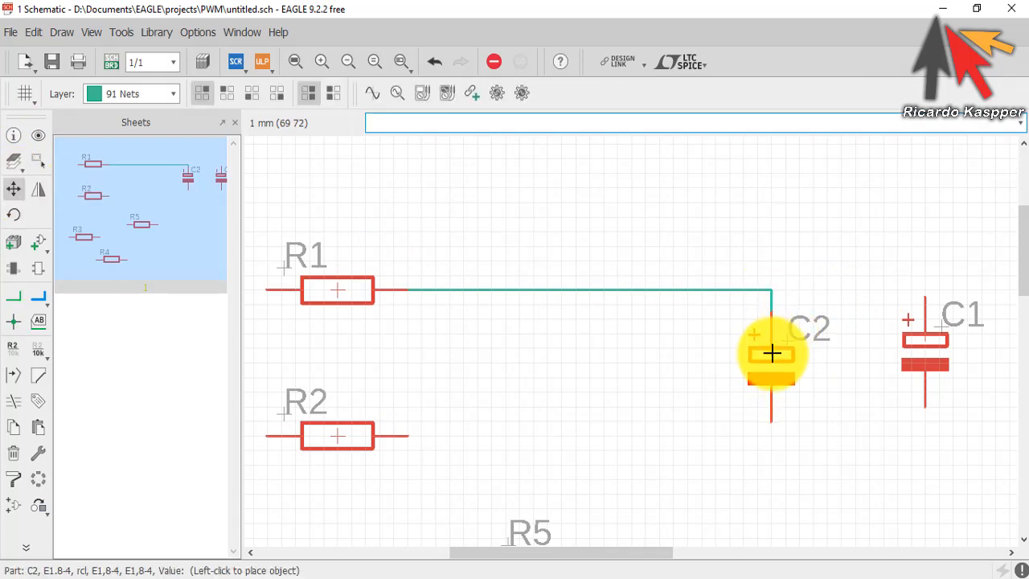
click(774, 379)
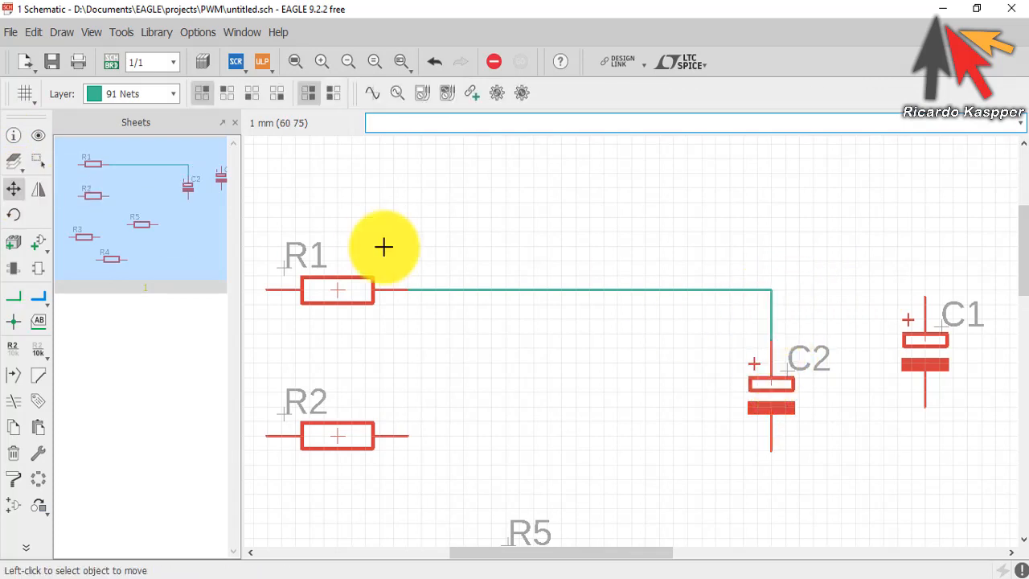
Step: Draw a net wire from C1's positive pin straight up, across above C2, and down to the corner of the R1–C2 wire
click(12, 297)
click(924, 295)
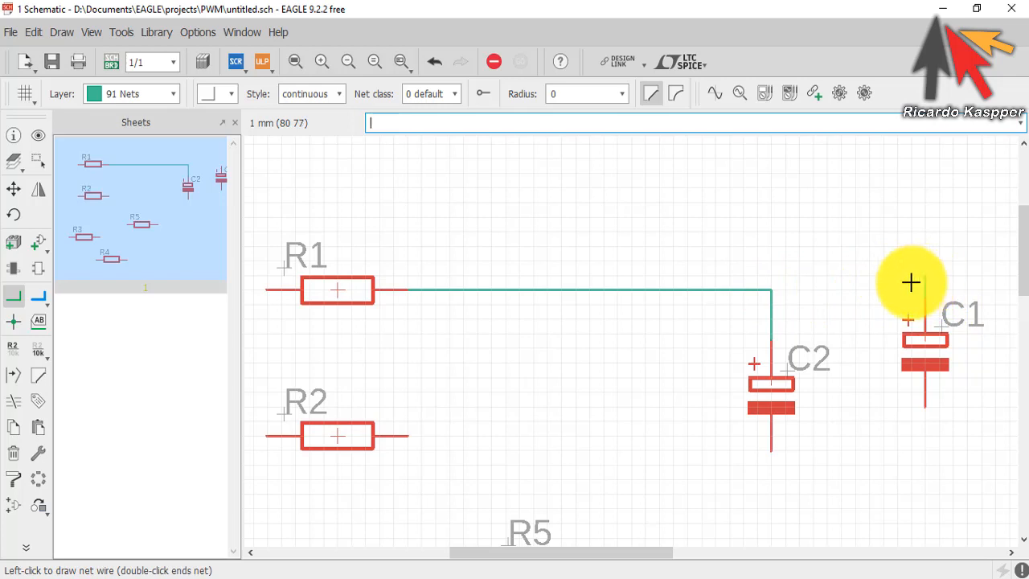
right_click(893, 212)
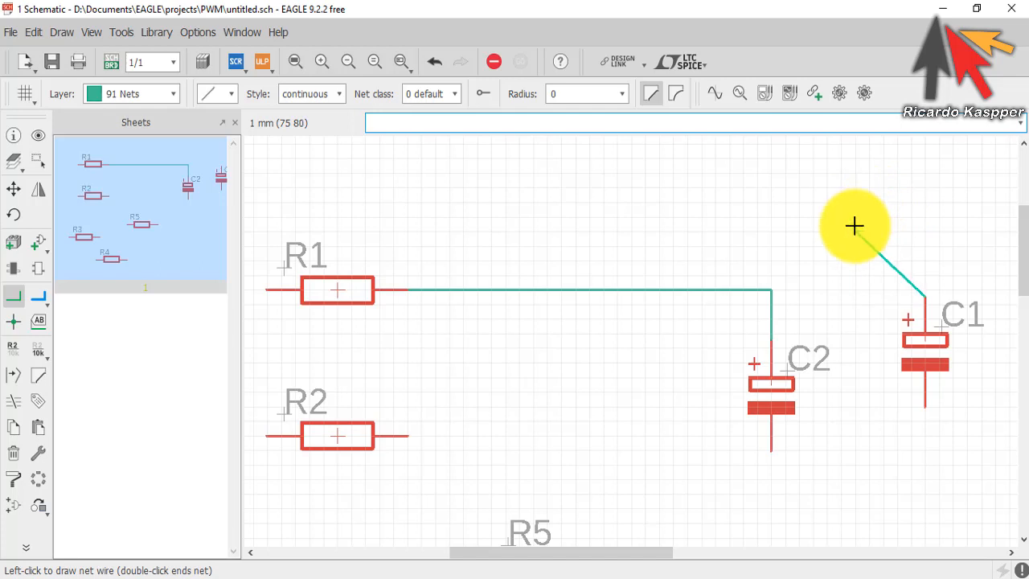
right_click(840, 266)
scroll(859, 245, up, 1)
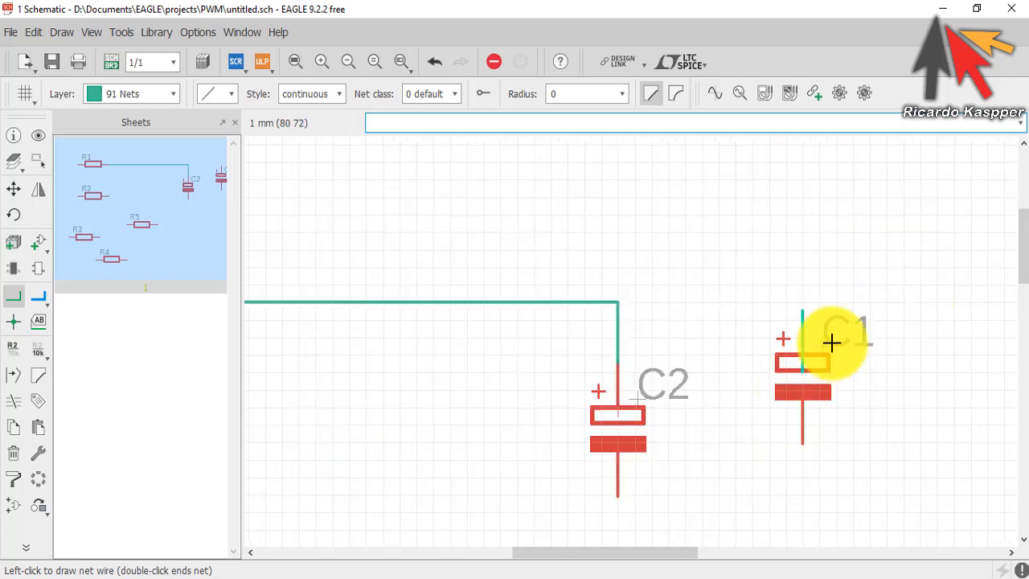
double_click(803, 198)
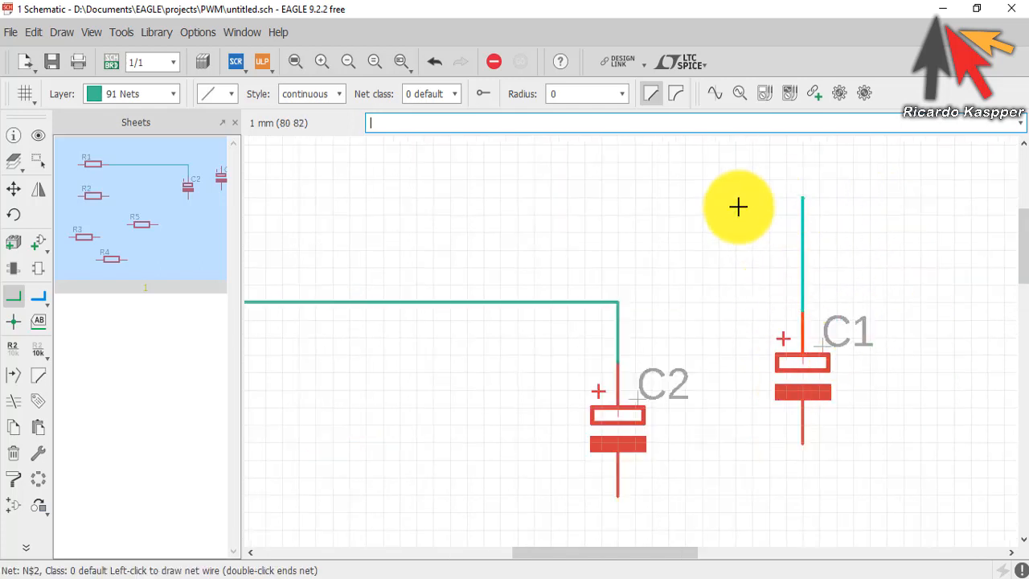
click(616, 198)
click(616, 304)
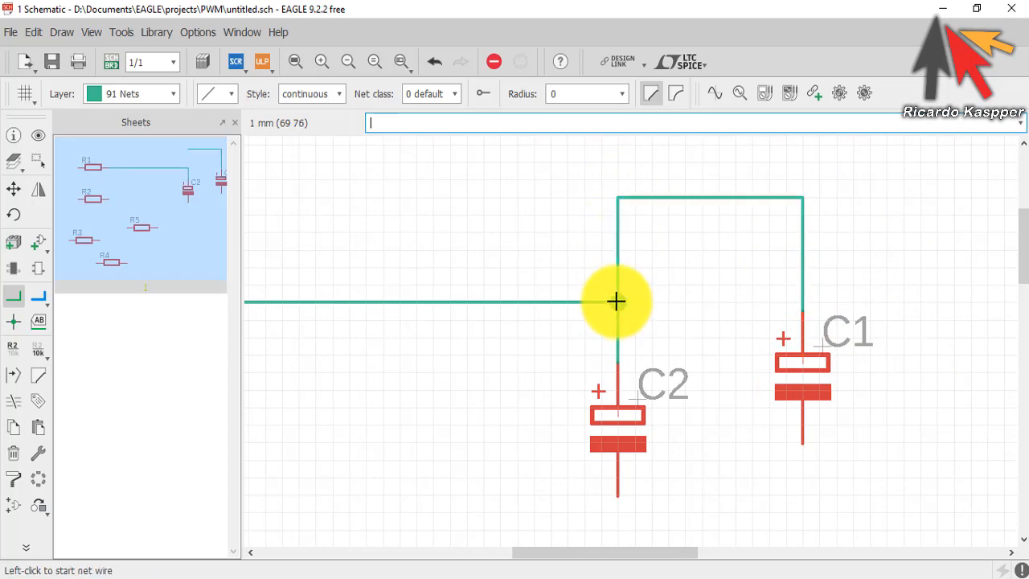
Step: Wire R5's right pin to C1's negative pin with a right-angle bend, and connect C2's negative pin straight down to that wire
scroll(527, 340, down, 2)
middle_drag(529, 358, 725, 281)
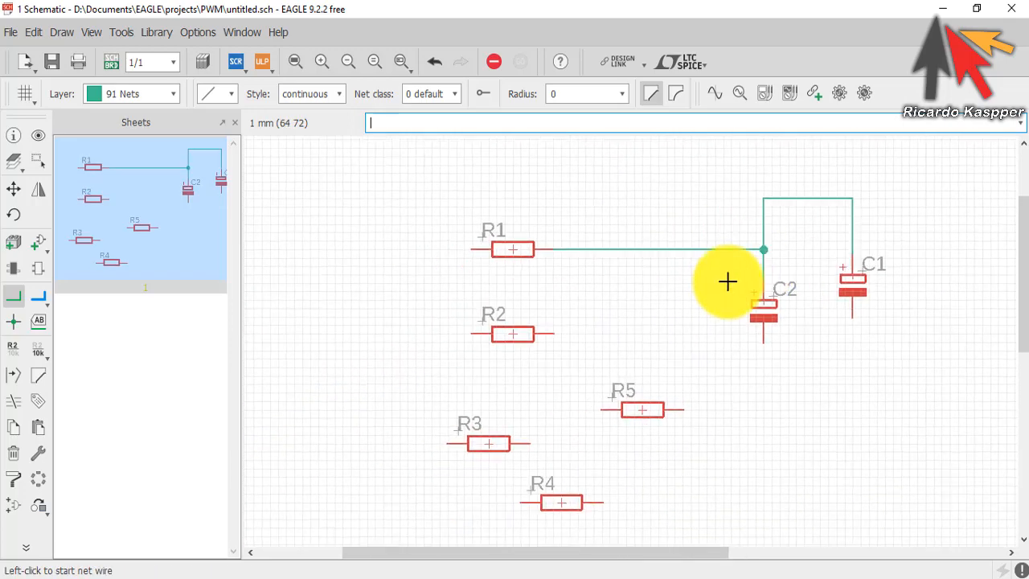
click(682, 409)
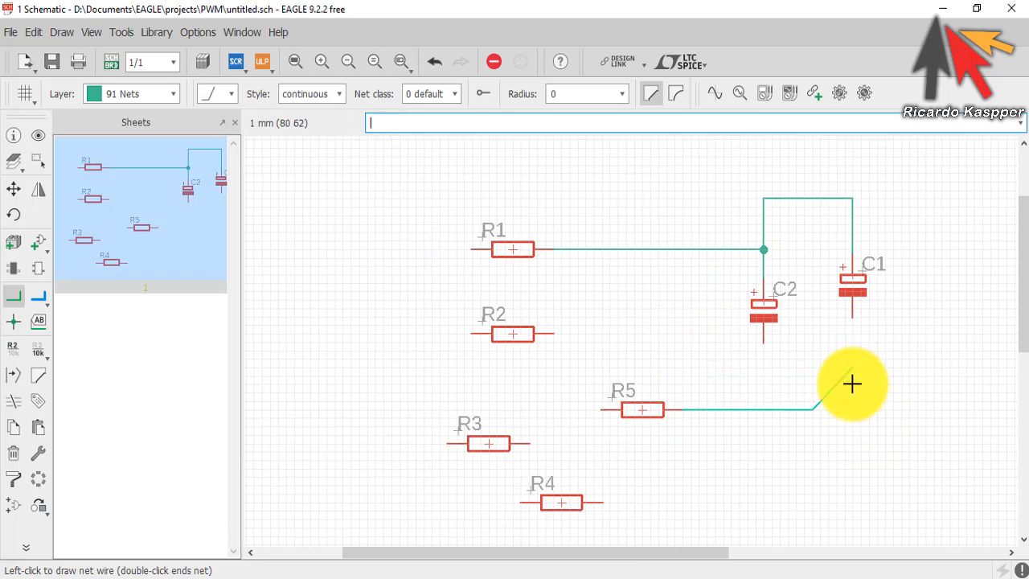
click(851, 318)
click(762, 342)
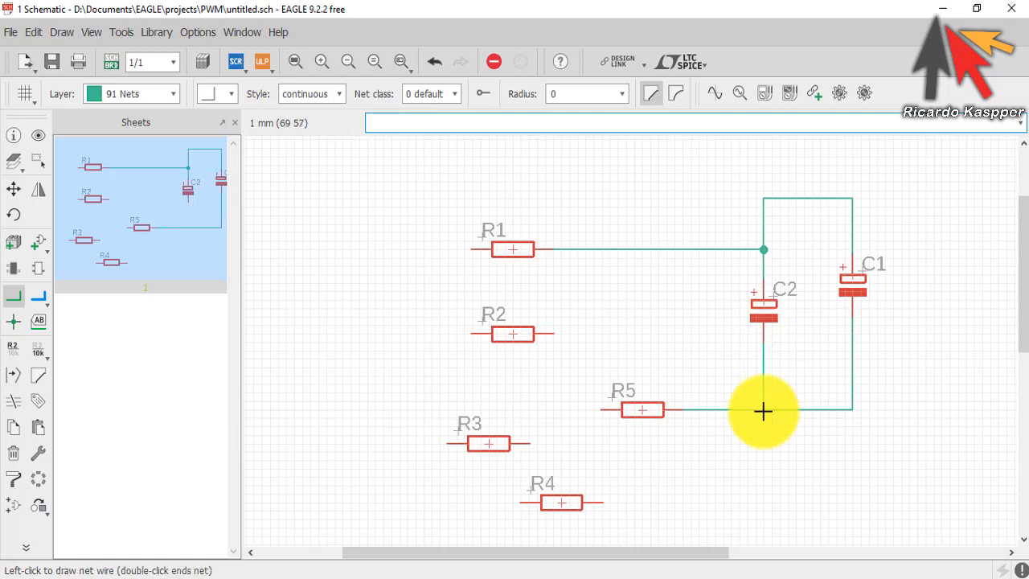
click(762, 411)
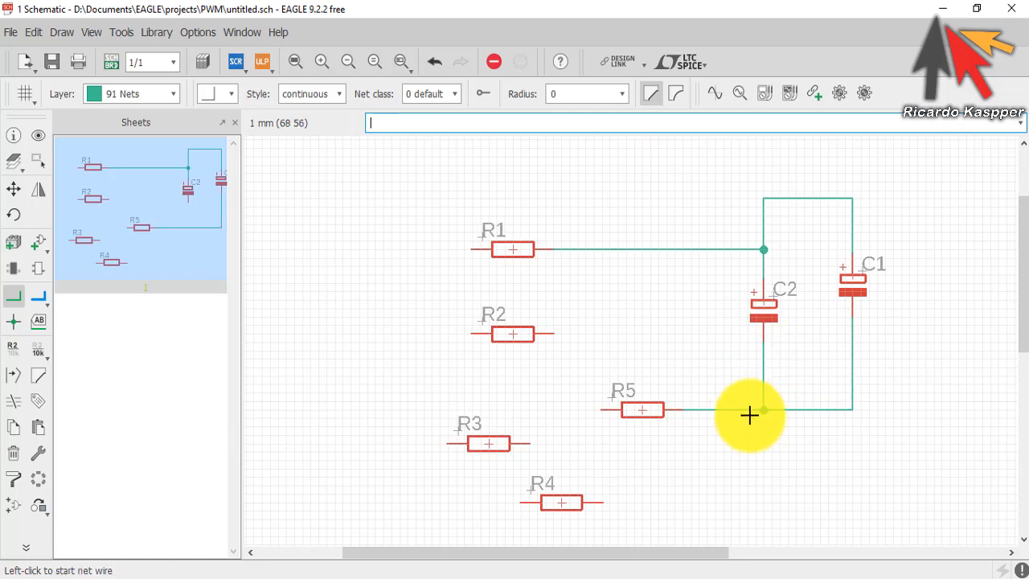
Step: Run a net wire from R5's left pin up to the R1–C2 wire, and connect R2's right pin to its vertical part
click(600, 410)
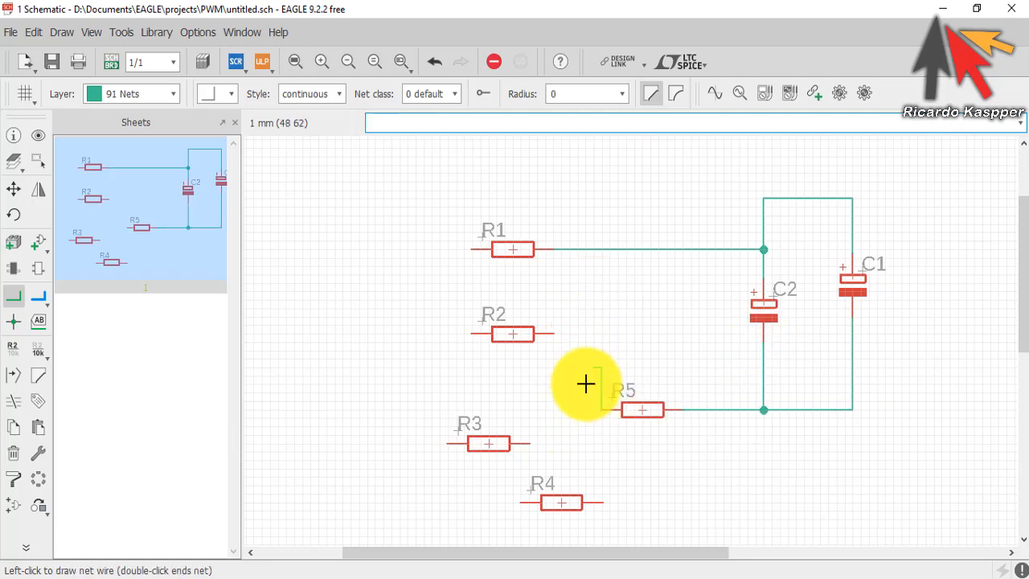
click(583, 249)
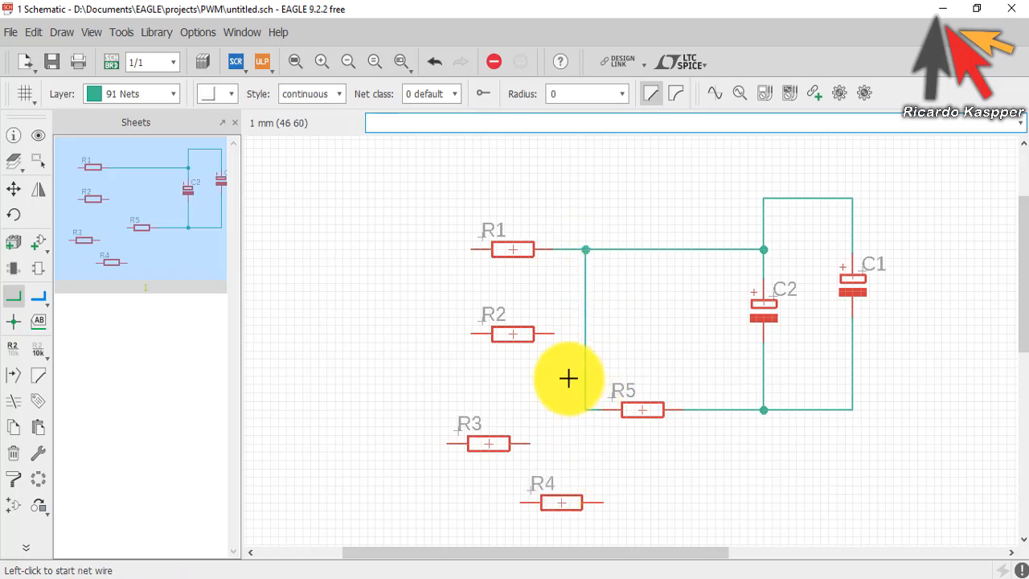
click(554, 334)
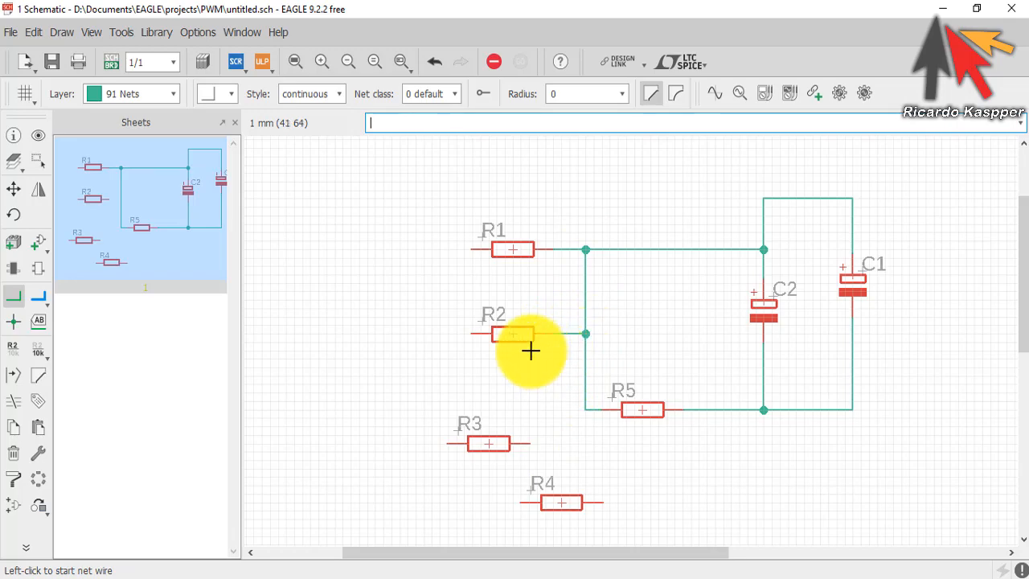
Step: Connect R2's left pin to R1's left pin with a net wire that bends around the left side of both resistors
click(472, 334)
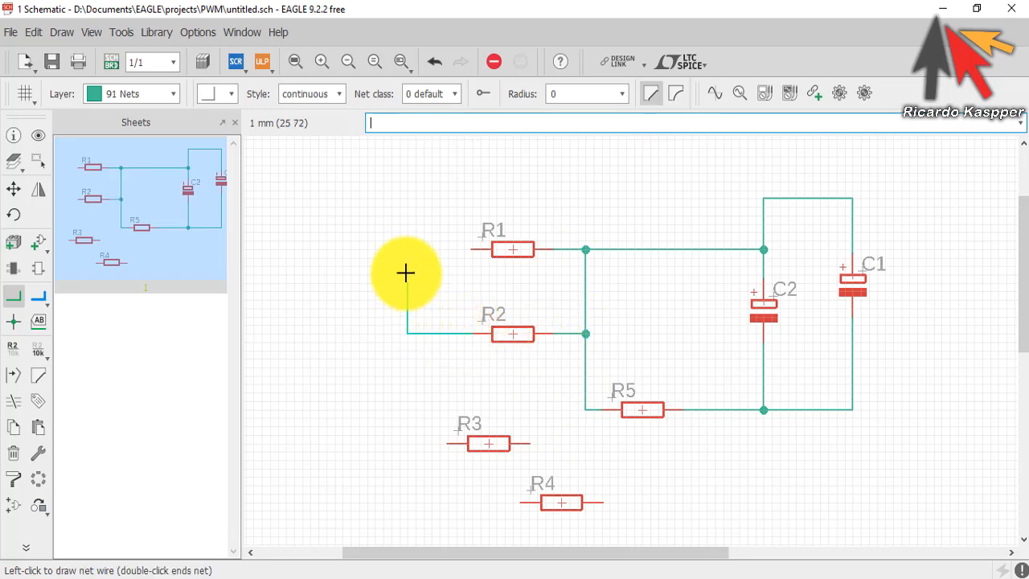
click(415, 244)
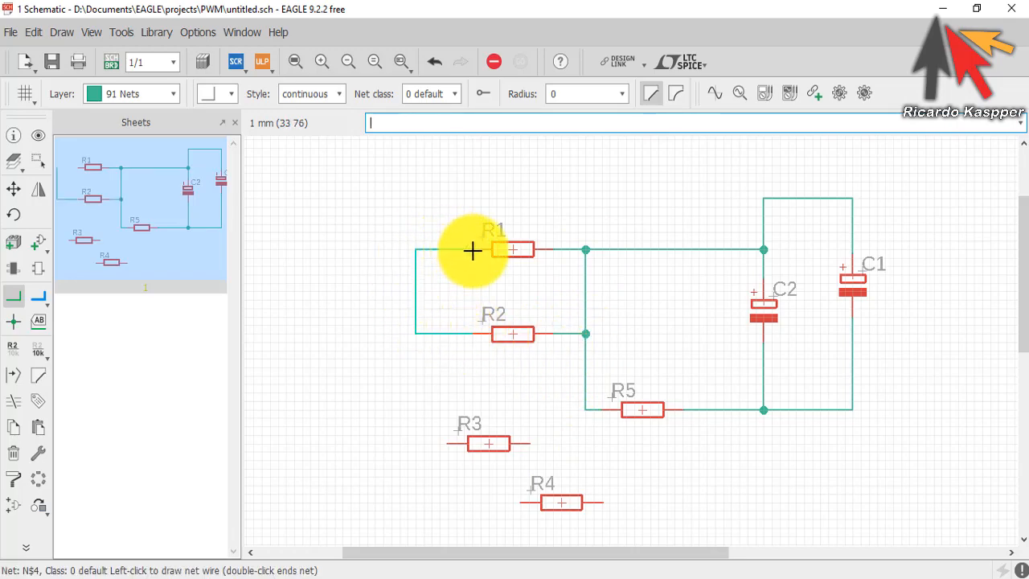
click(472, 250)
Step: Wire R3's left pin up to the R1–R2 left-hand wire and its right pin up to the wire at R5's left pin
click(447, 443)
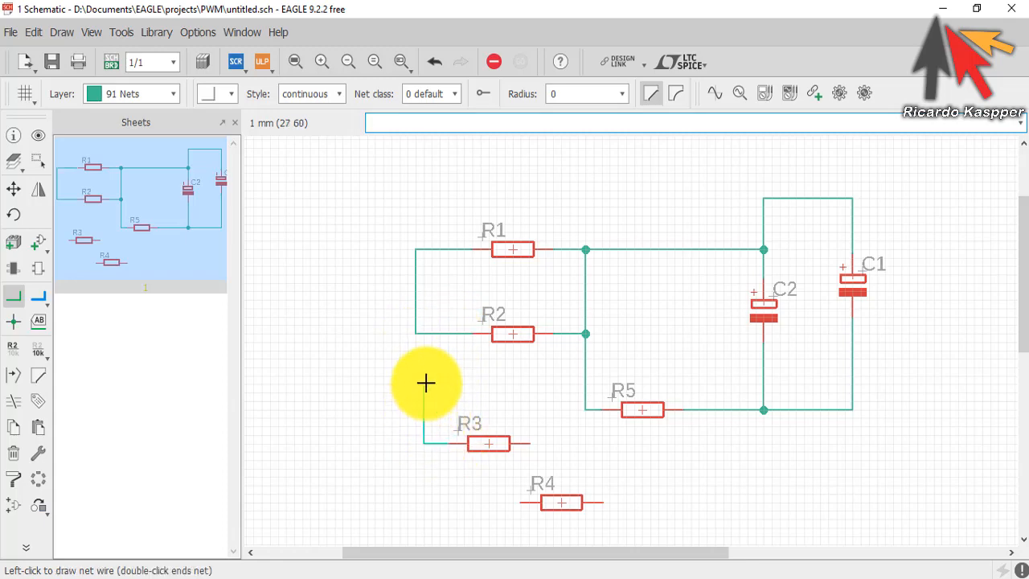
click(413, 332)
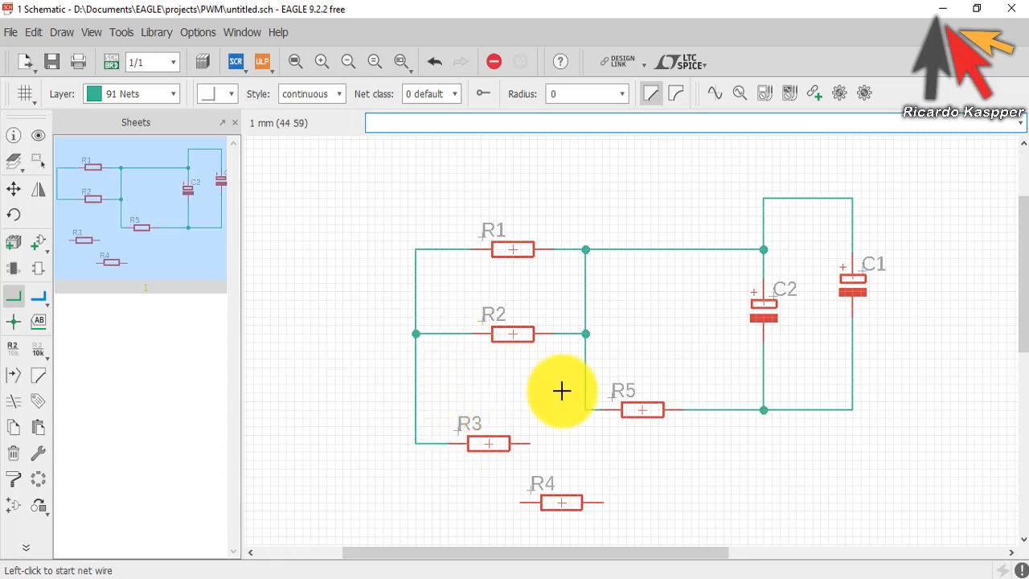
click(526, 443)
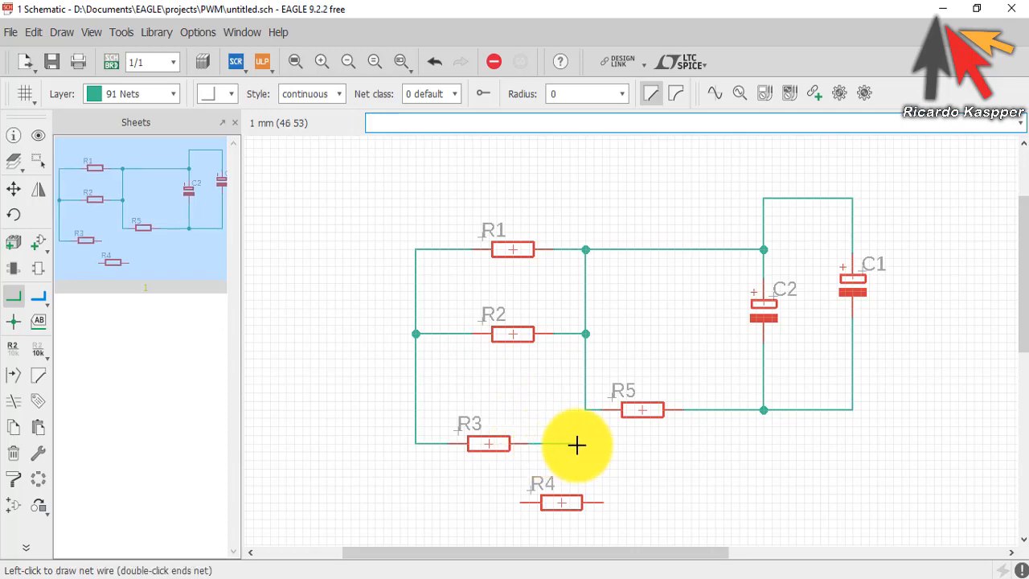
right_click(583, 422)
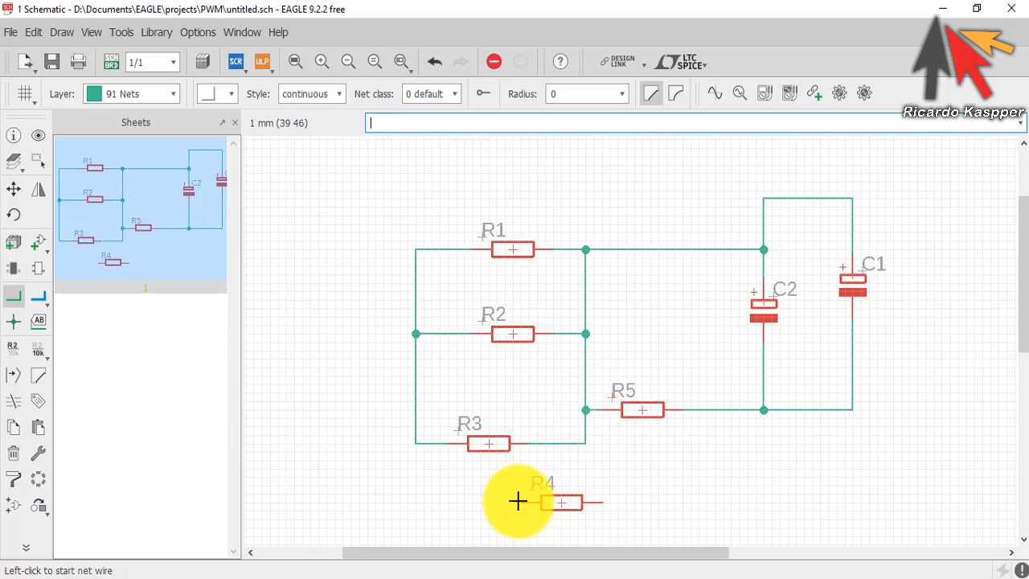
Step: Wire R4's left pin to the net at R3's left pin and its right pin to the corner below C1
click(518, 502)
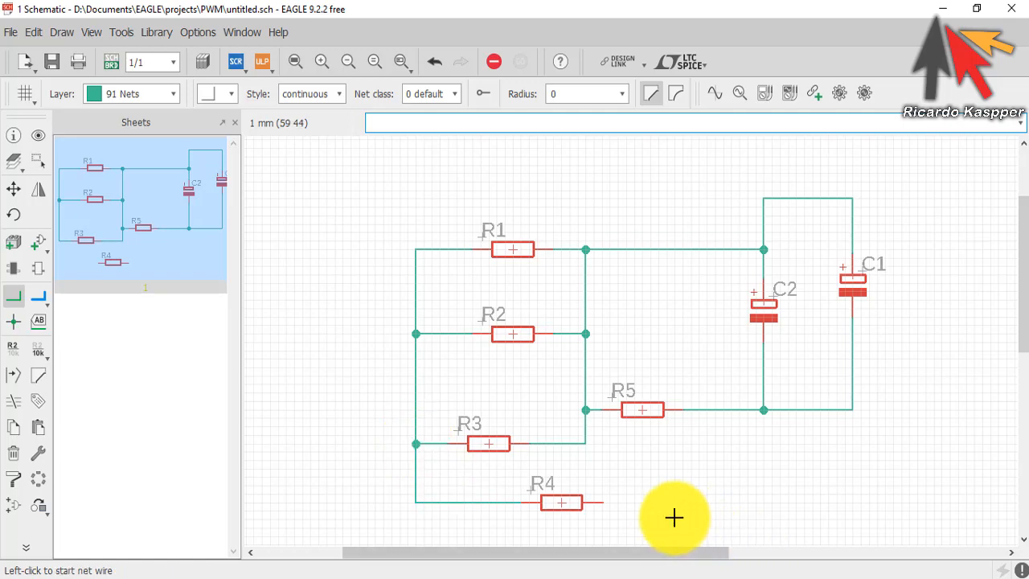
click(603, 502)
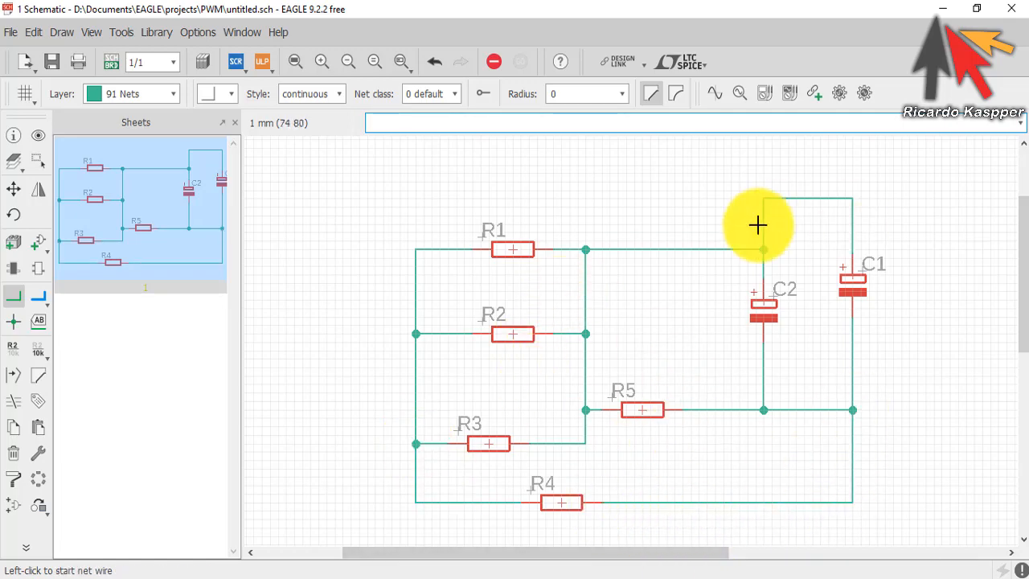
middle_drag(725, 375, 685, 348)
click(684, 347)
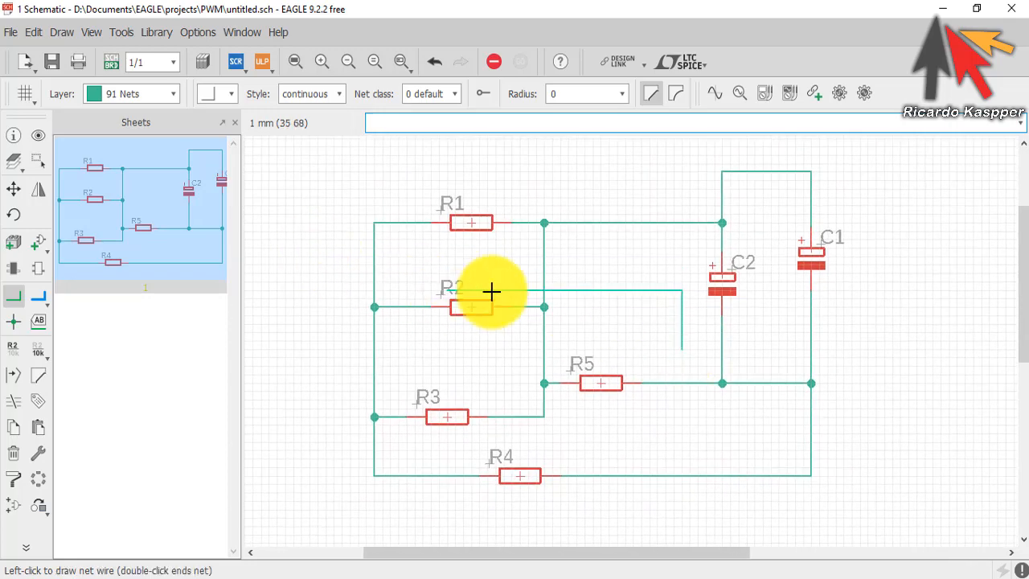
key(Escape)
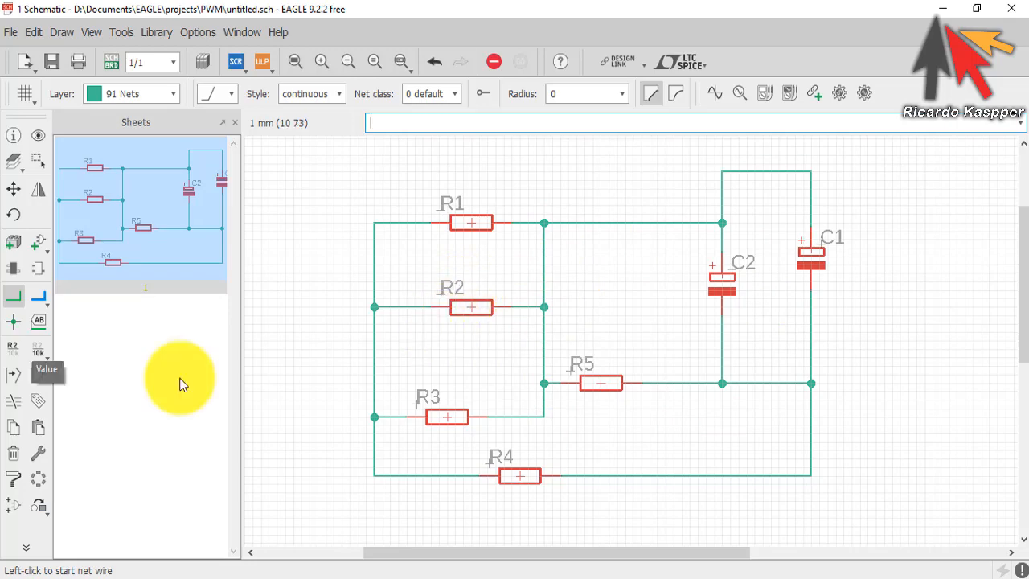
Step: Set the value of resistor R1 to 10k and the value of resistor R2 to 22K
click(39, 352)
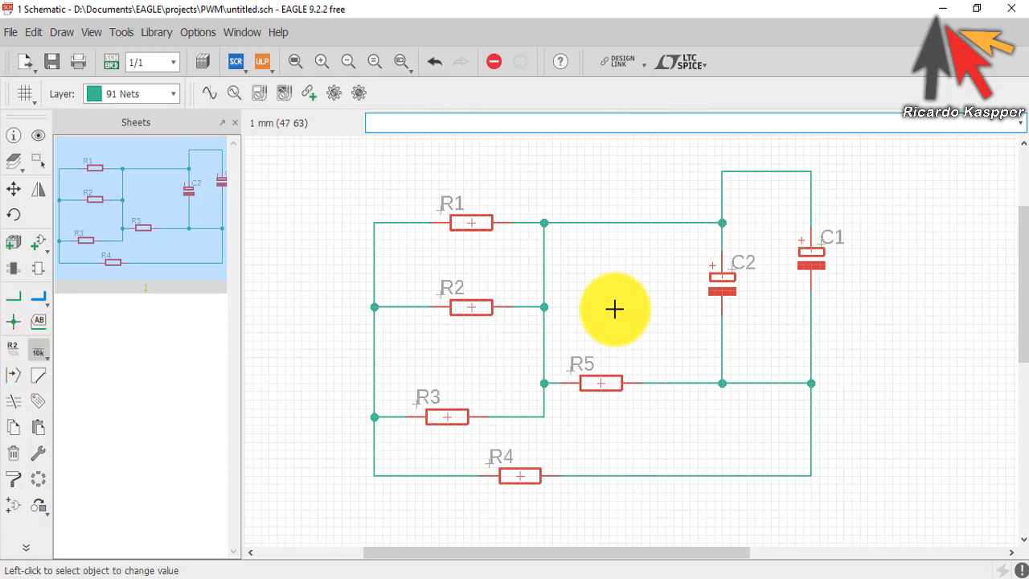
click(473, 223)
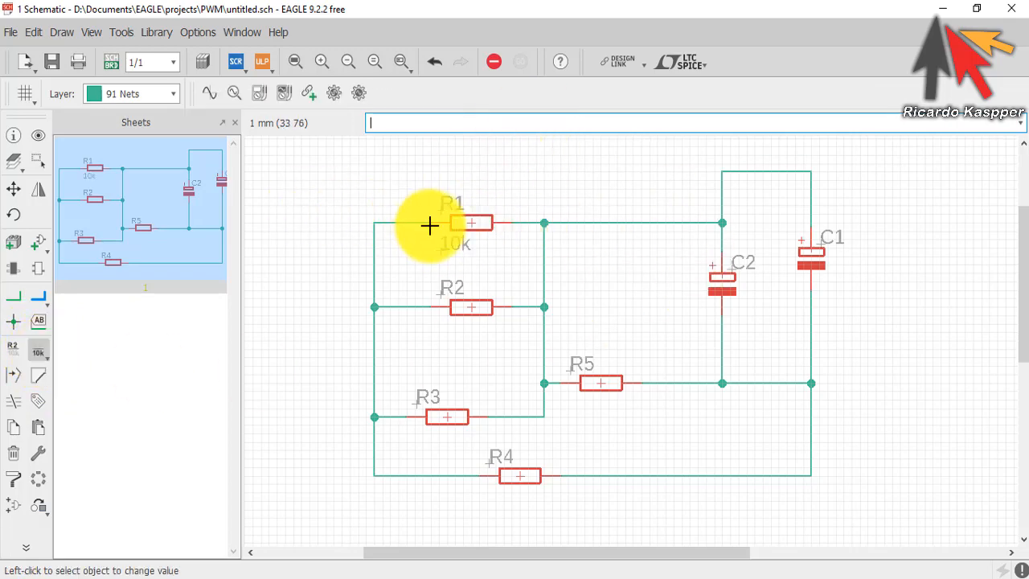
click(483, 307)
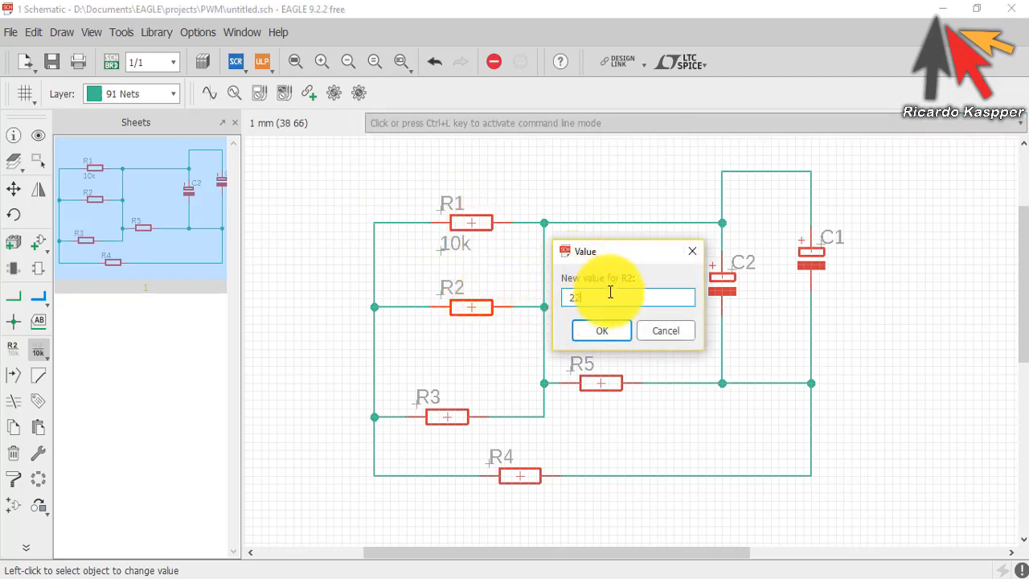
text(22K)
key(Return)
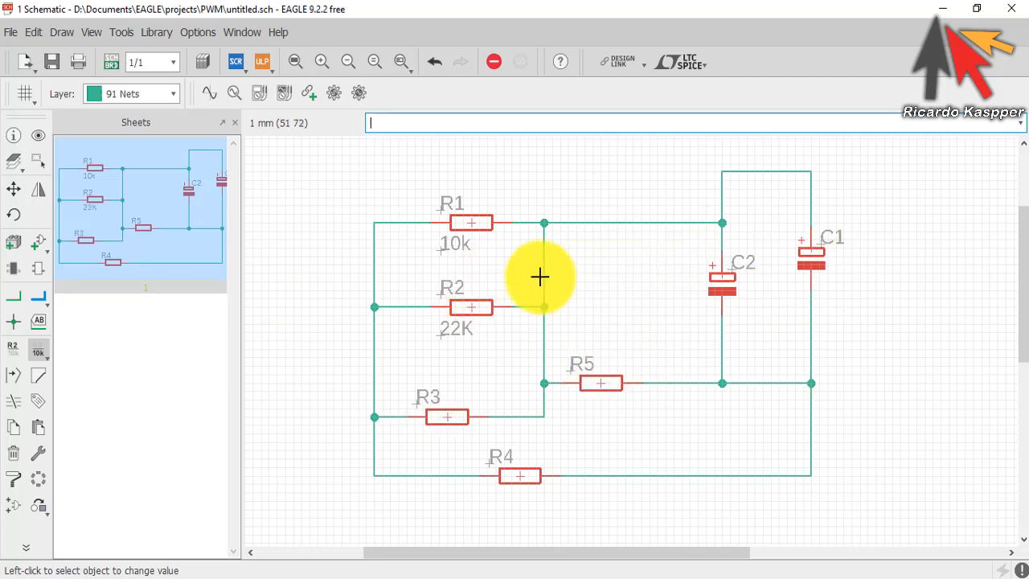
Step: Set the value of resistor R3 to 100K and the value of resistor R5 to 1K
click(450, 415)
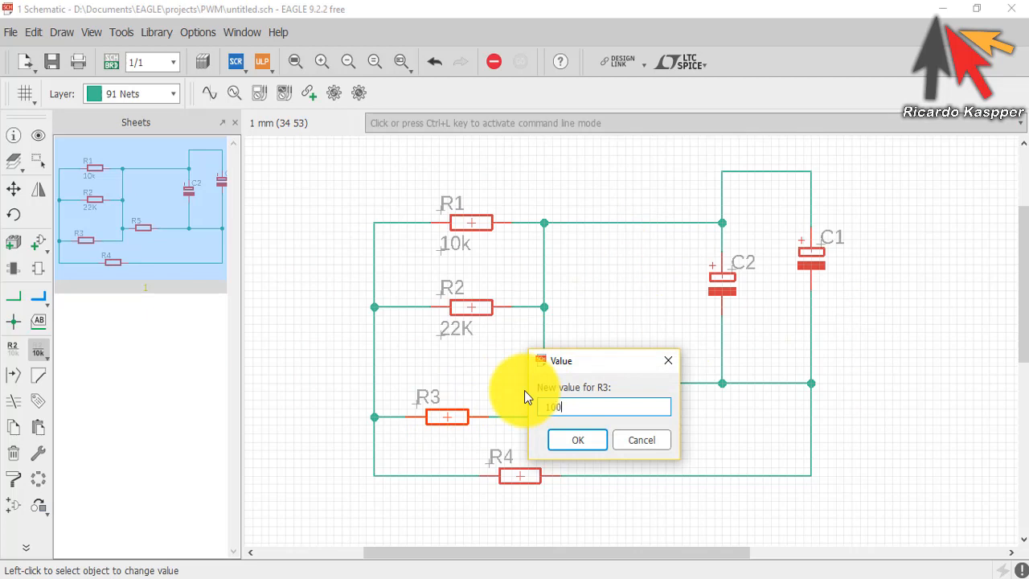
text(K)
key(Return)
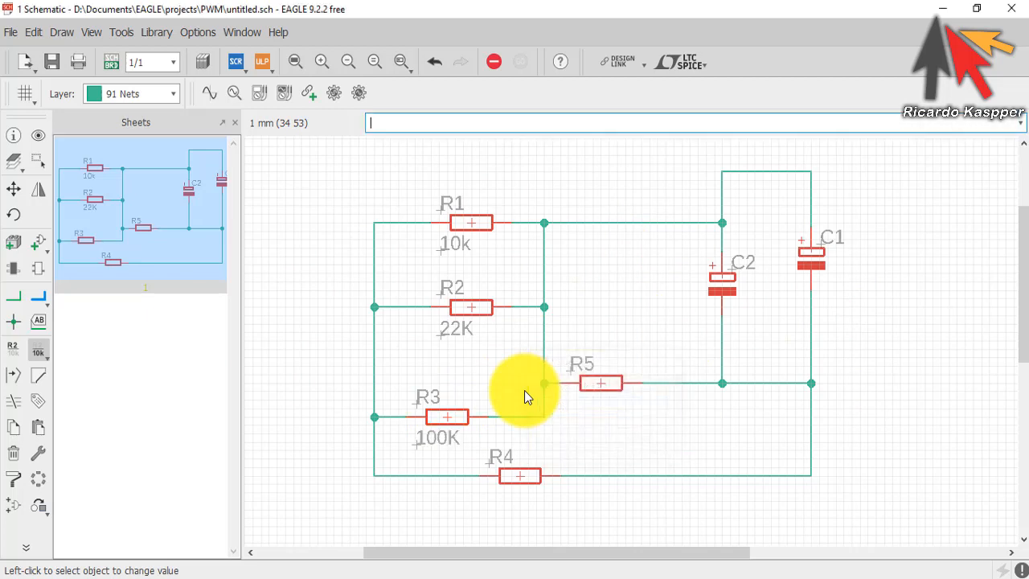
click(603, 381)
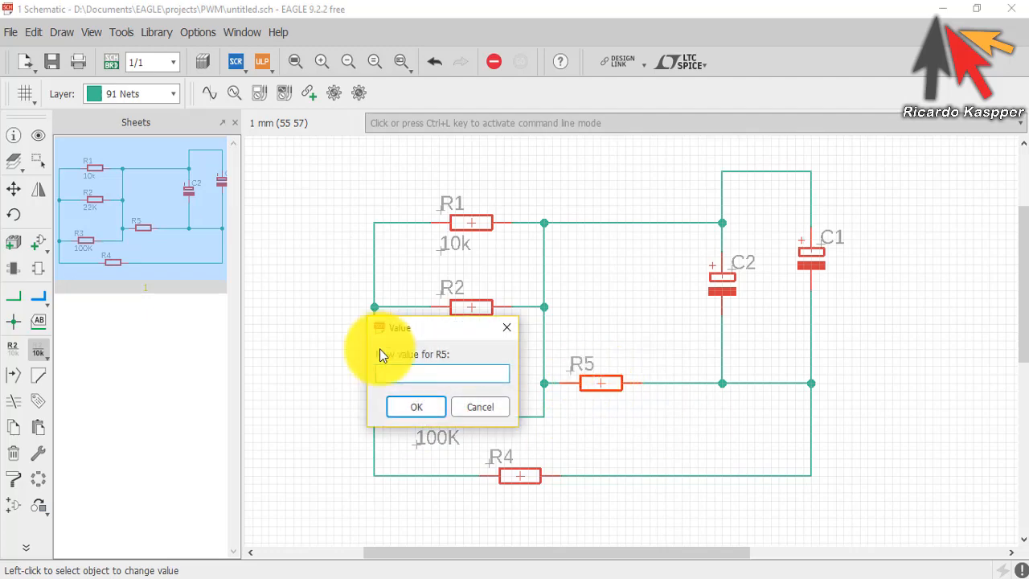
click(413, 404)
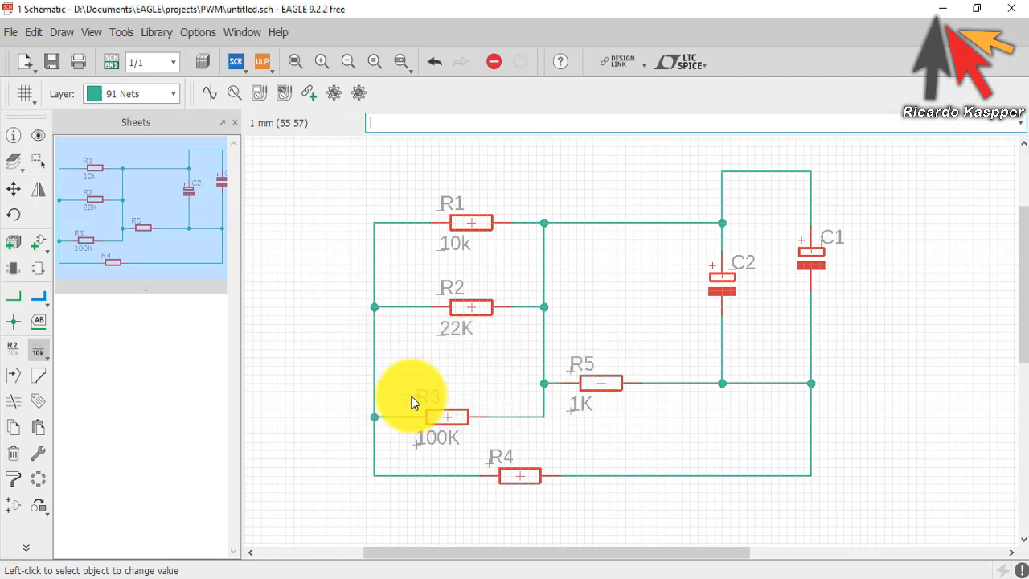
Step: Set the value of resistor R4, at the bottom of the circuit, to 1M
click(524, 474)
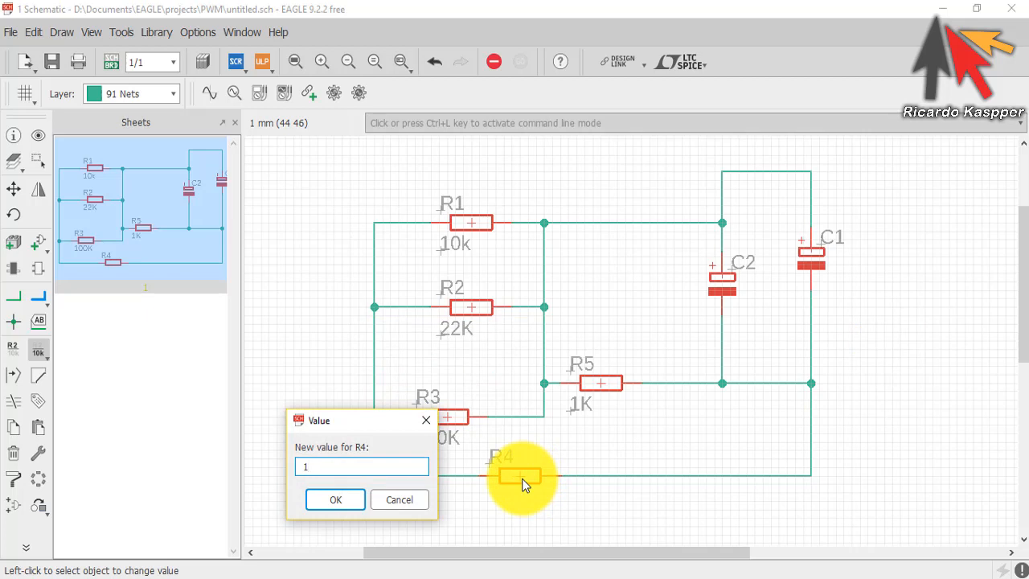
text(1M)
key(Return)
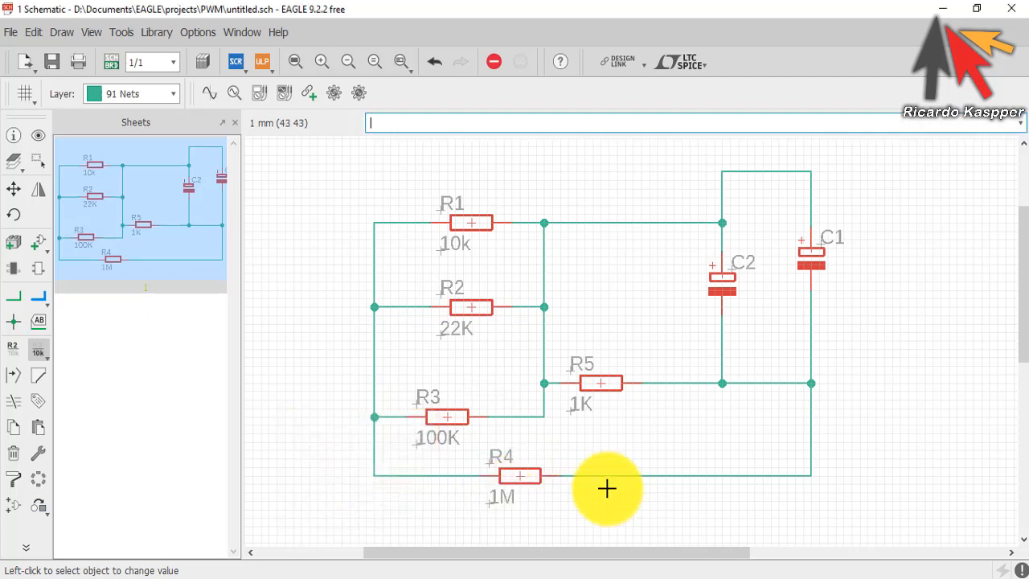
Step: Set the value of capacitor C2 to 100uF and the value of capacitor C1 to 10uF
click(720, 271)
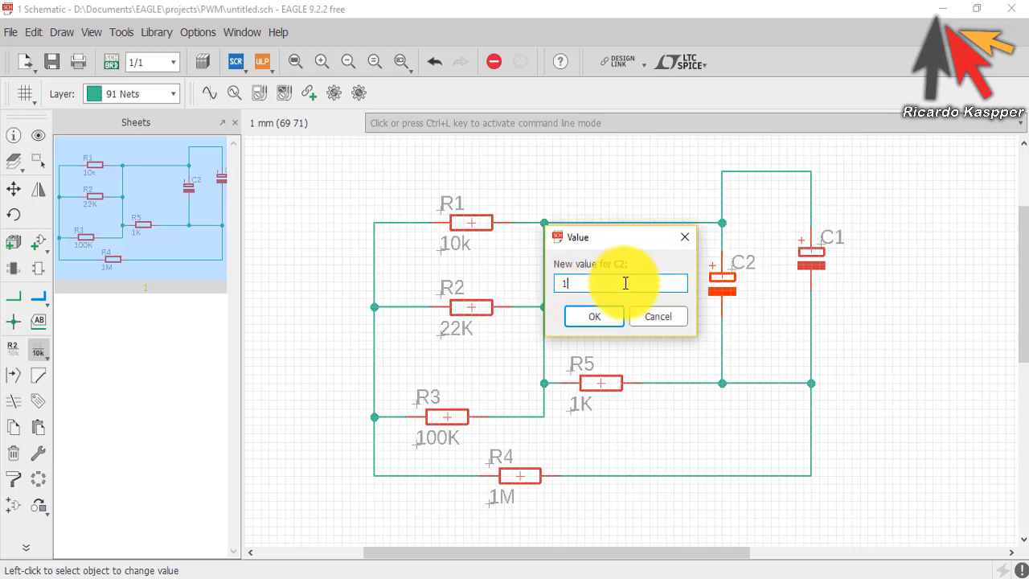
key(Return)
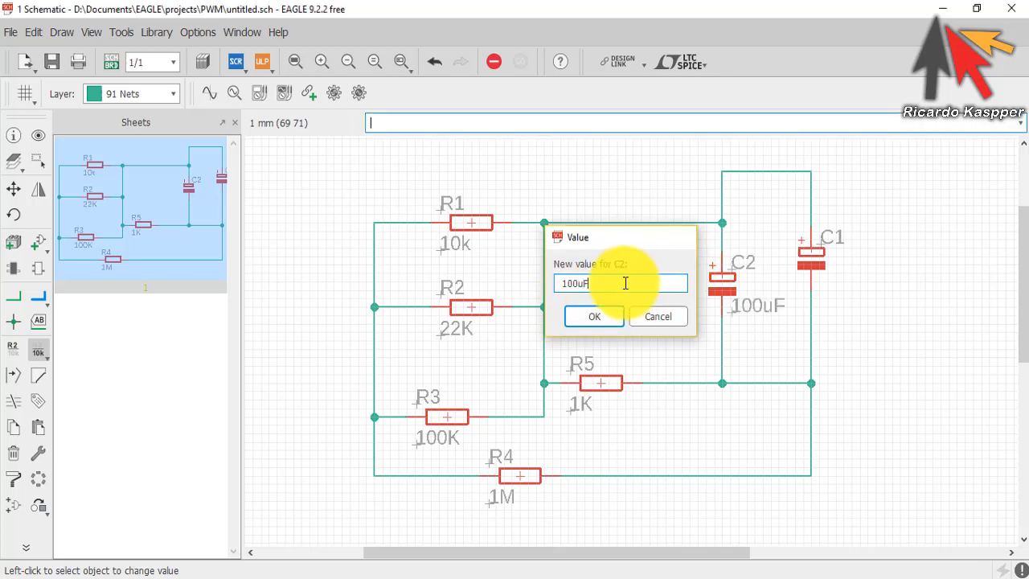
click(808, 250)
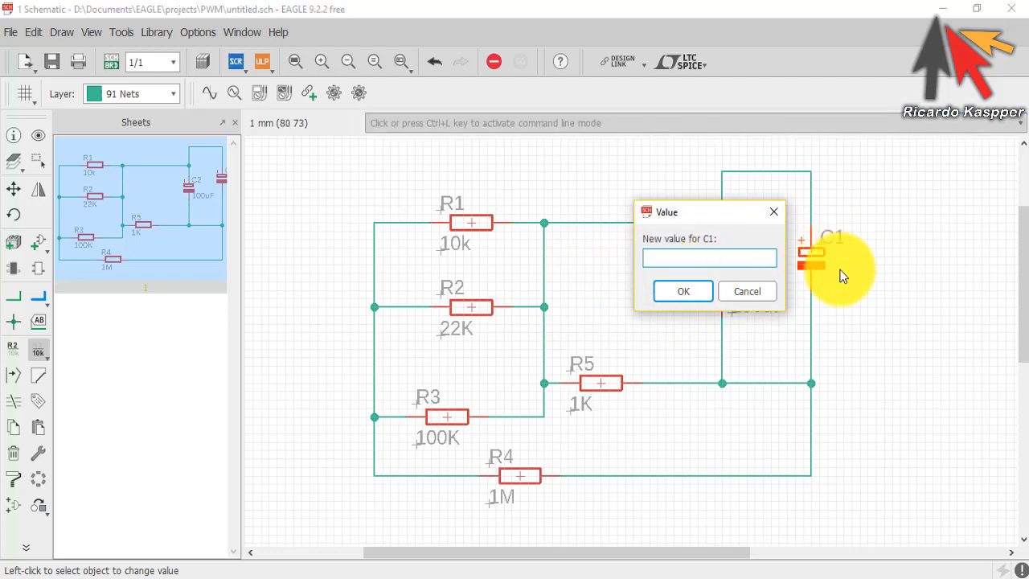
text(10uF)
key(Return)
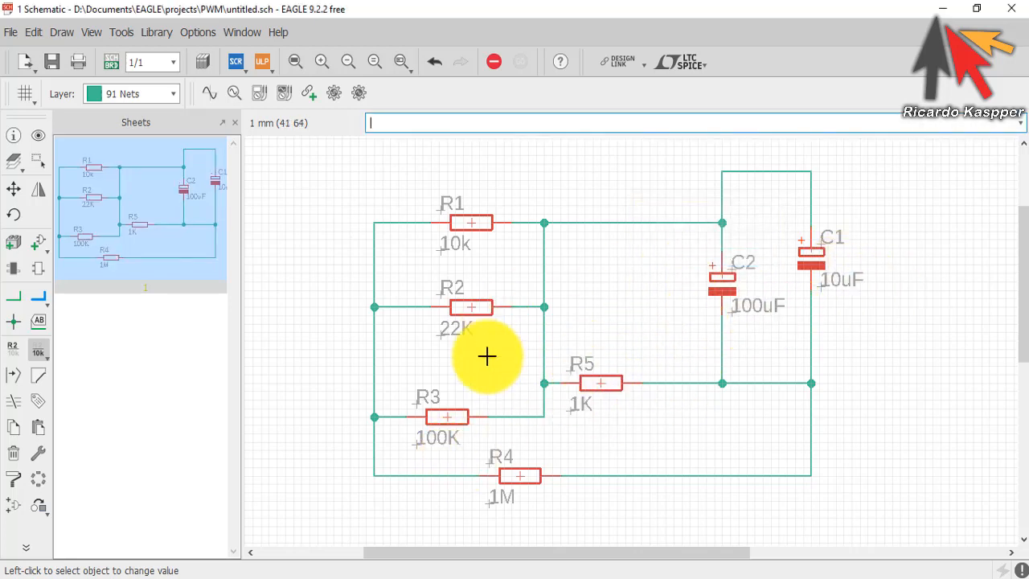
Step: Rename resistor R1, at the top of the circuit, to R10
click(14, 354)
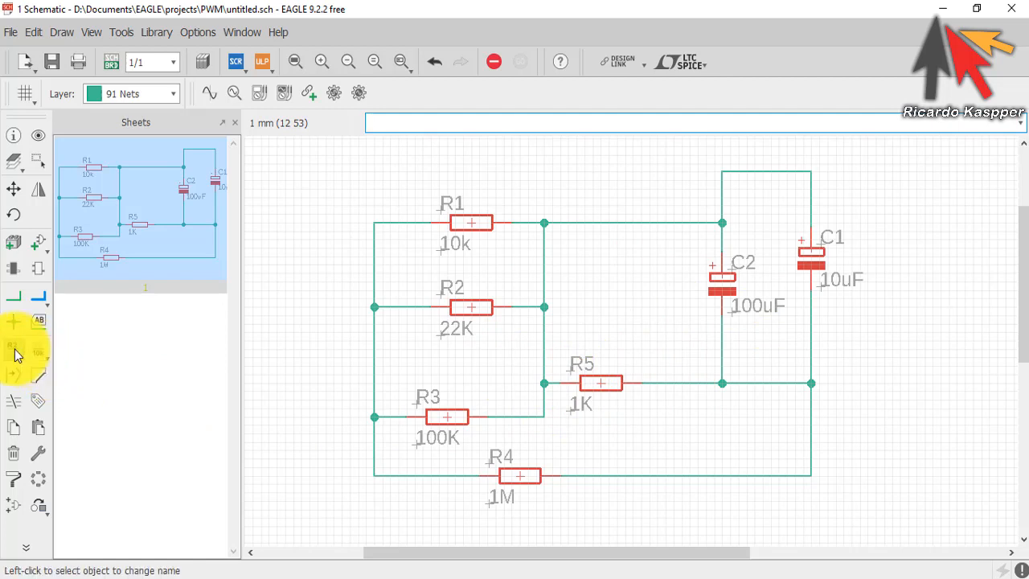
click(470, 225)
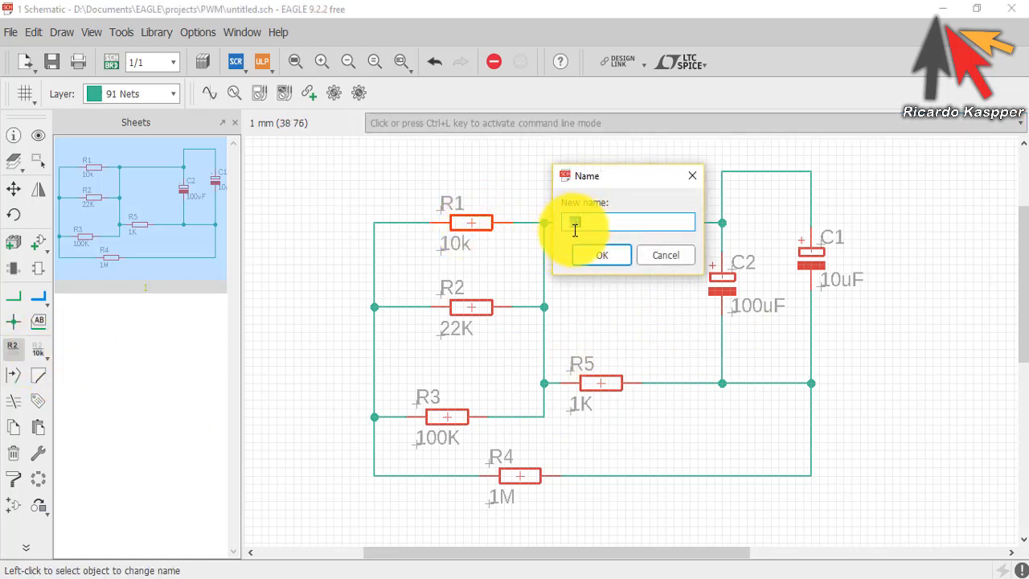
click(597, 257)
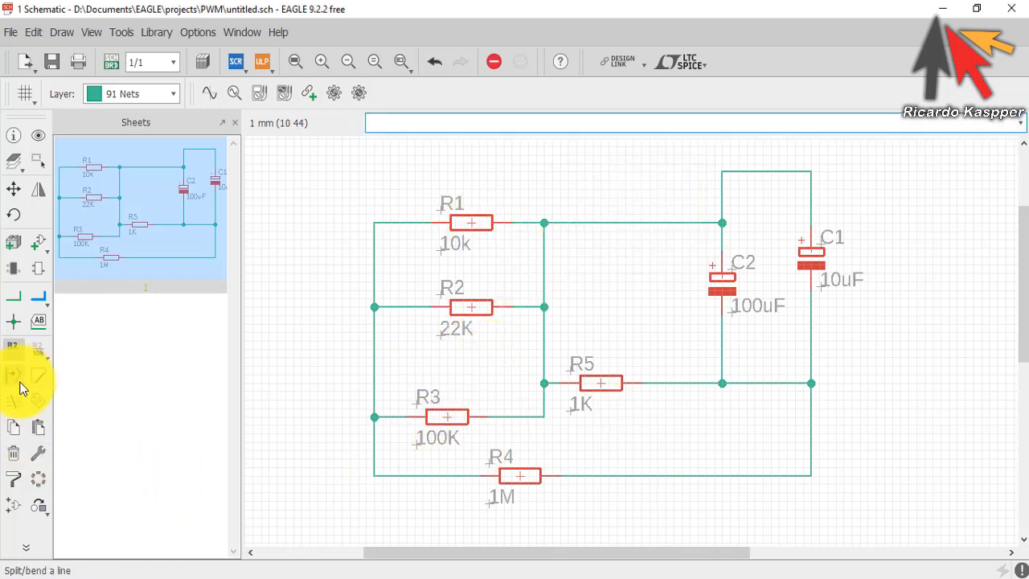
click(22, 352)
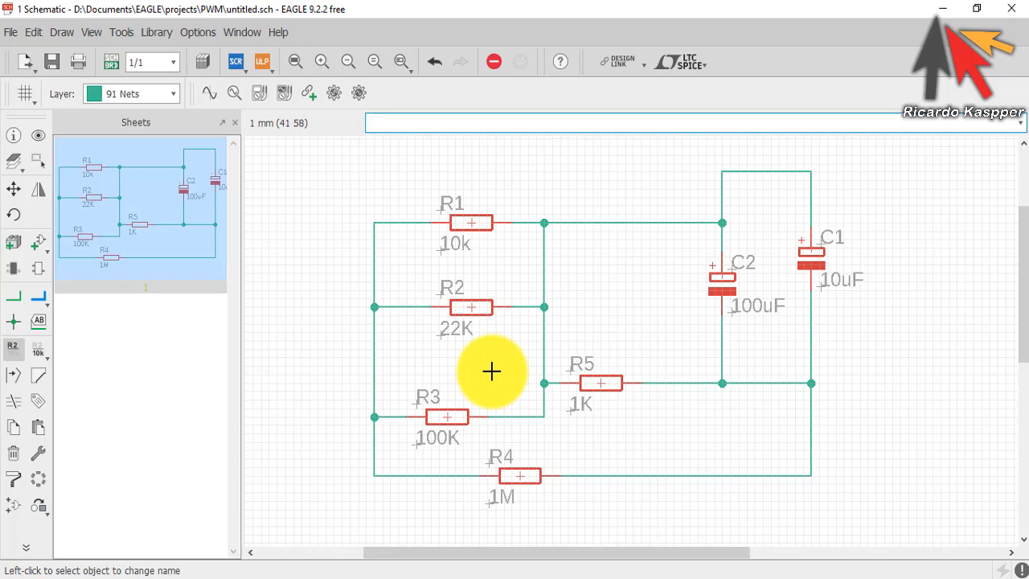
click(462, 222)
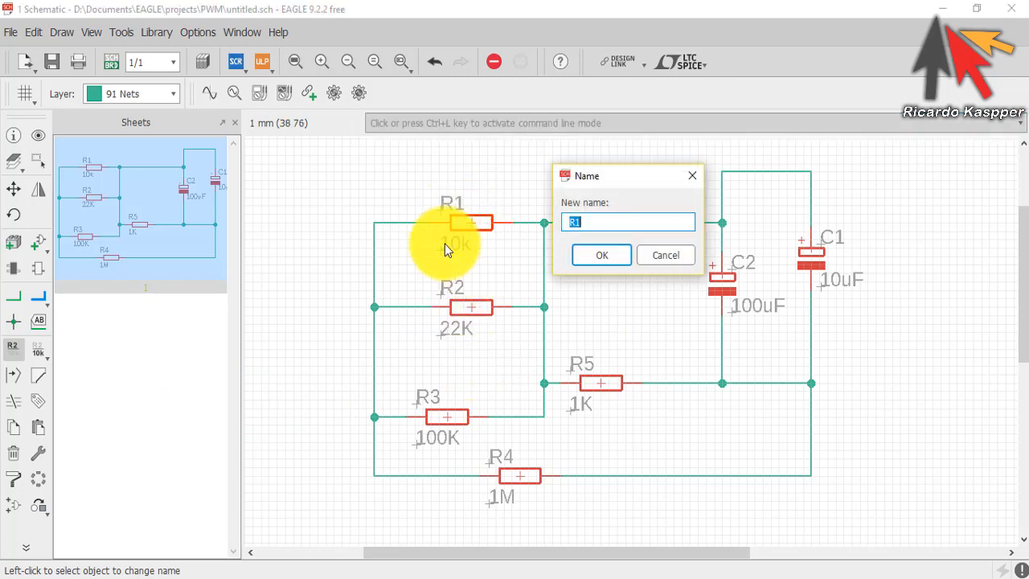
key(End)
text(0)
key(Return)
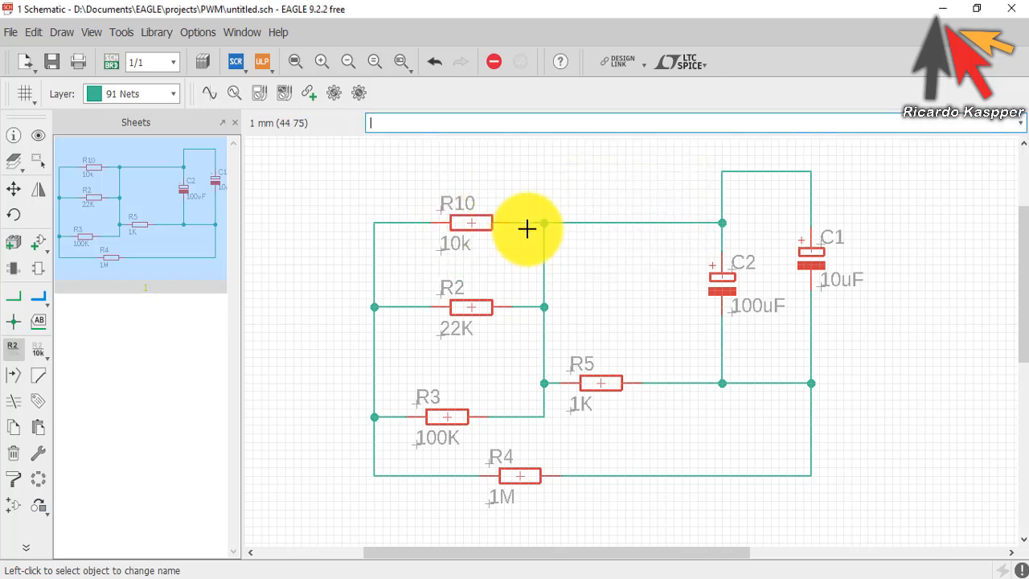
Step: Try to place a junction where R10's right-hand net meets the vertical net from R2
click(14, 325)
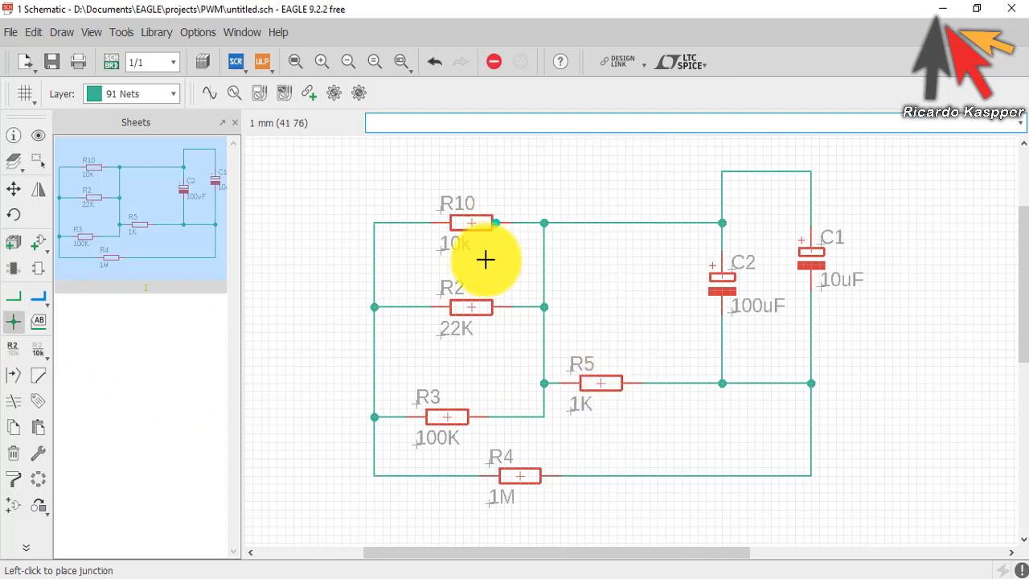
scroll(549, 245, up, 5)
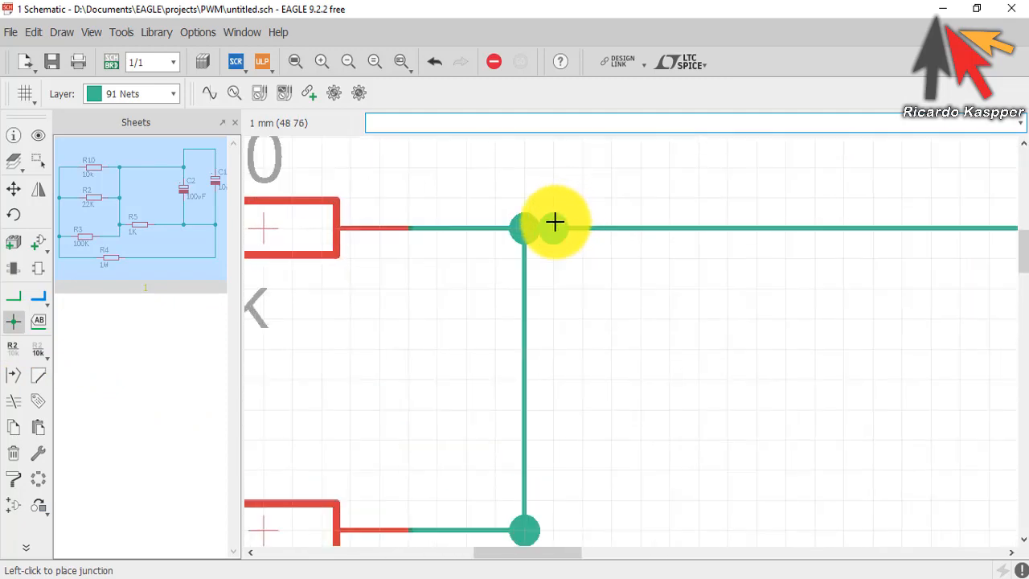
click(526, 228)
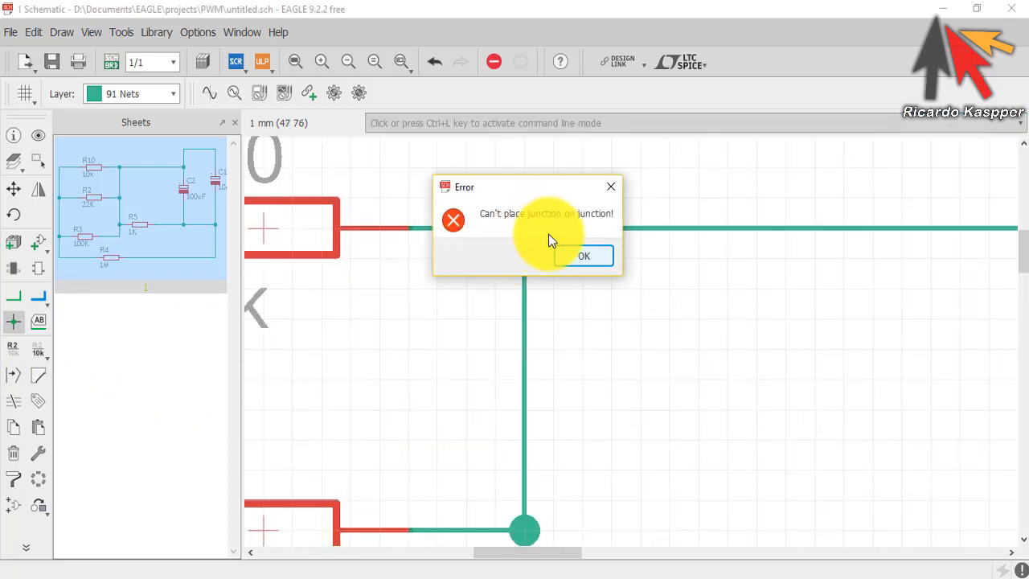
click(584, 256)
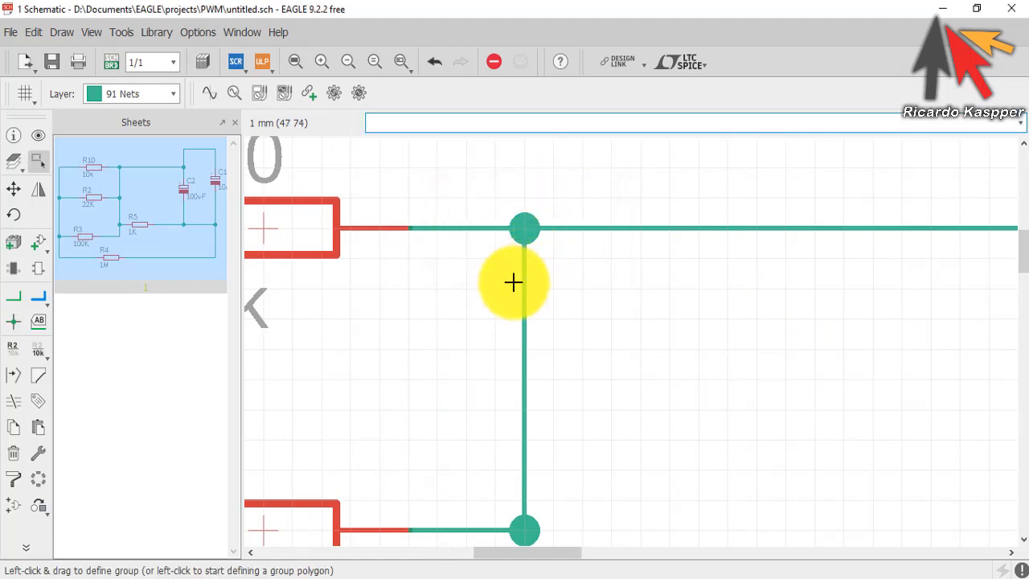
scroll(513, 281, down, 5)
click(572, 348)
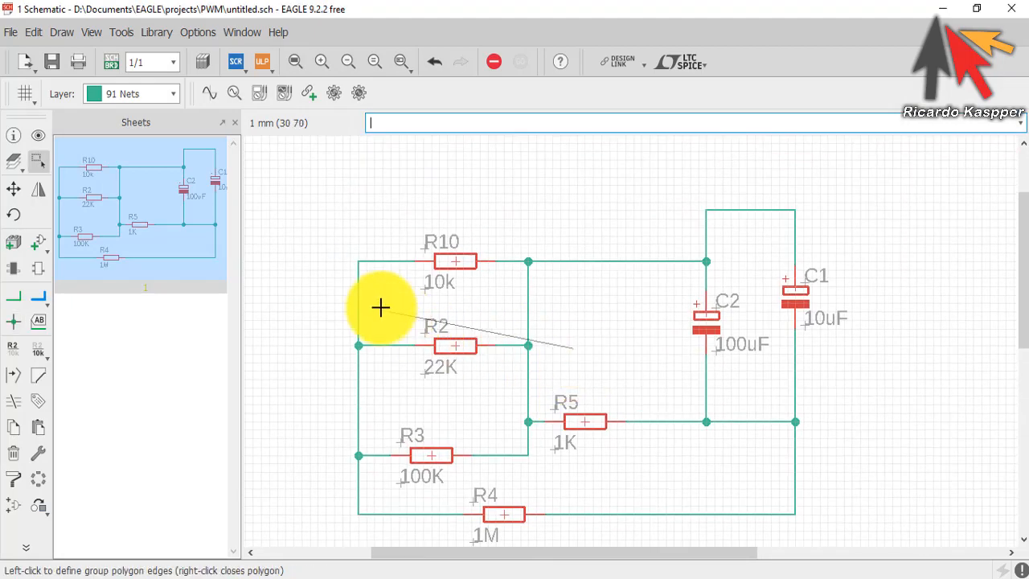
right_click(381, 307)
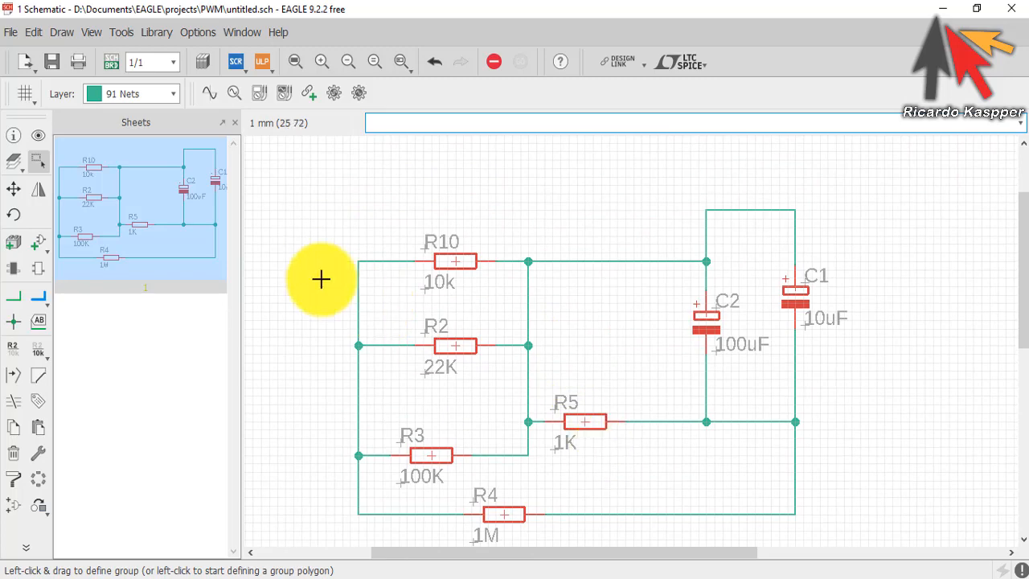
Step: Mirror resistor R10 and undo the mirroring
click(37, 189)
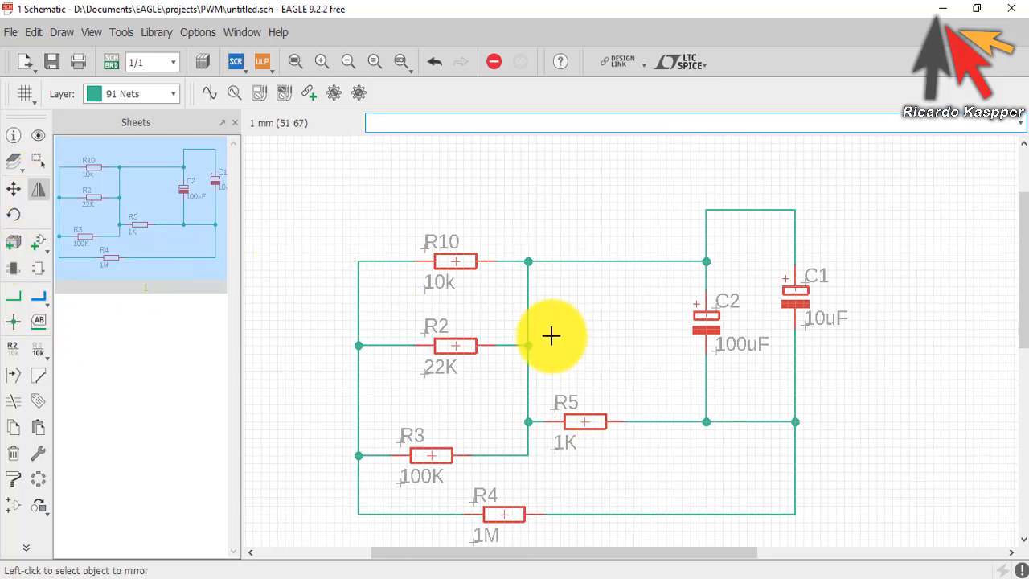
click(457, 262)
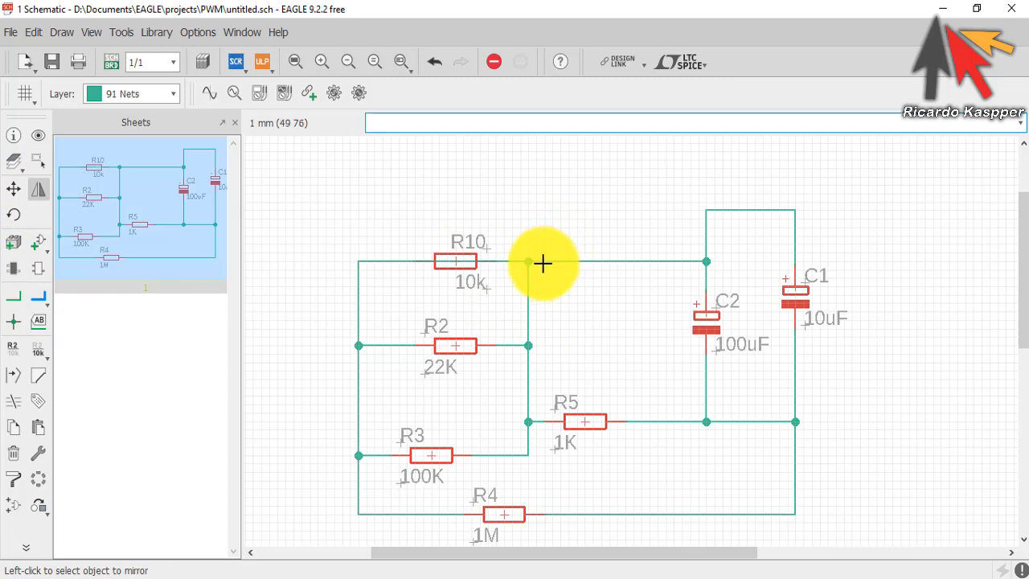
key(ctrl+z)
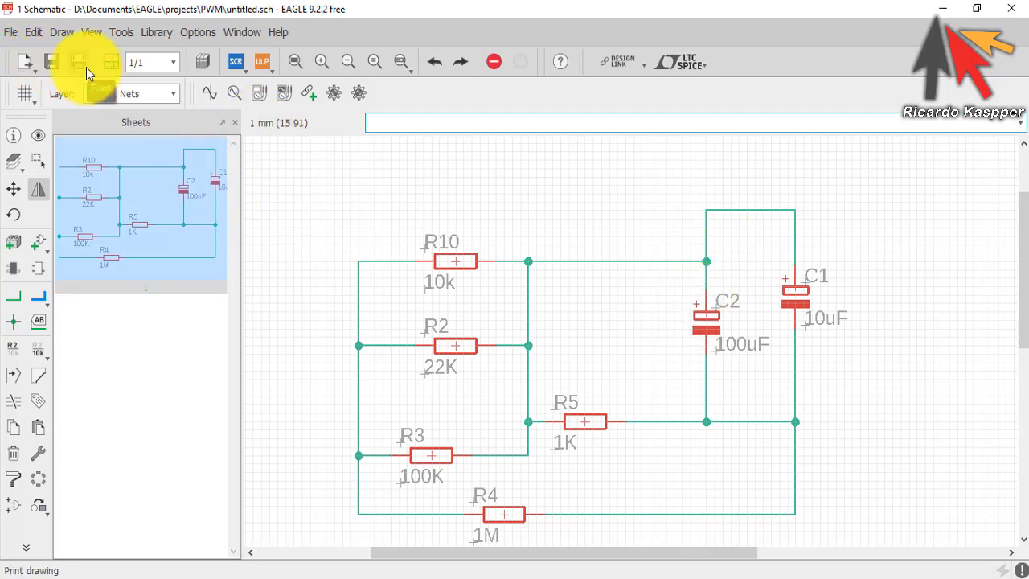
Step: Save the schematic as pwm in the PWM folder under EAGLE projects
click(53, 61)
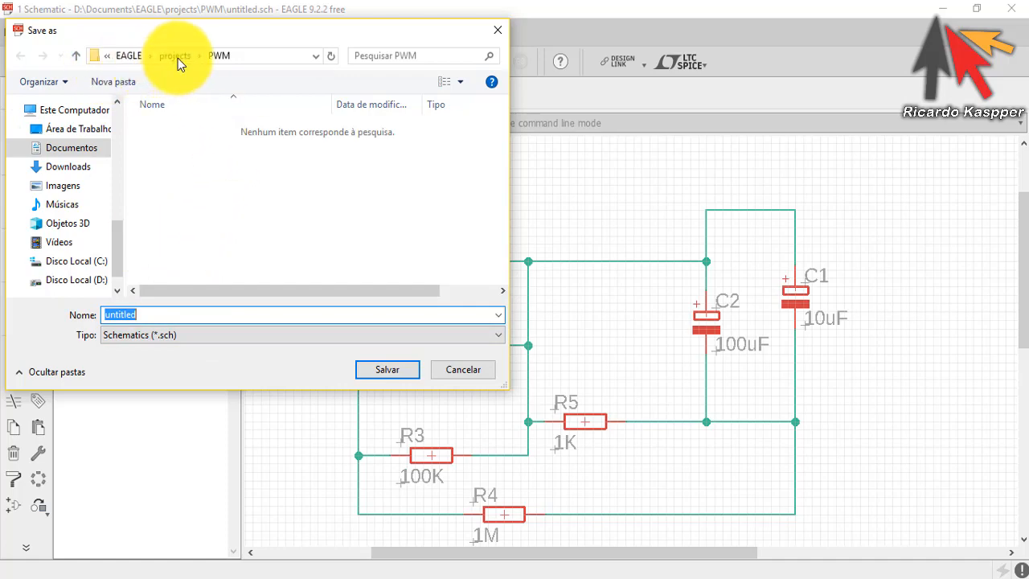
click(133, 62)
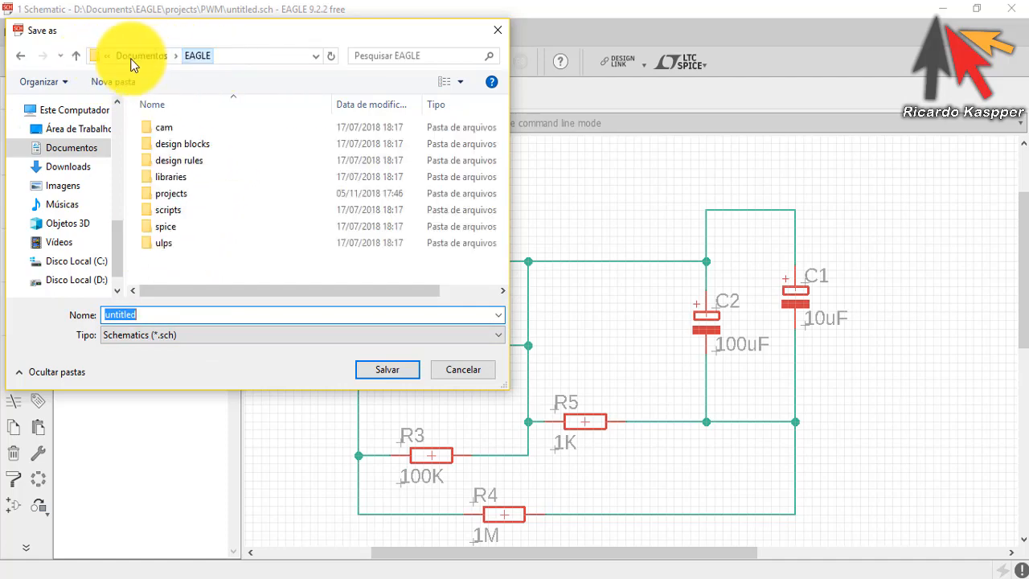
click(133, 57)
double_click(167, 193)
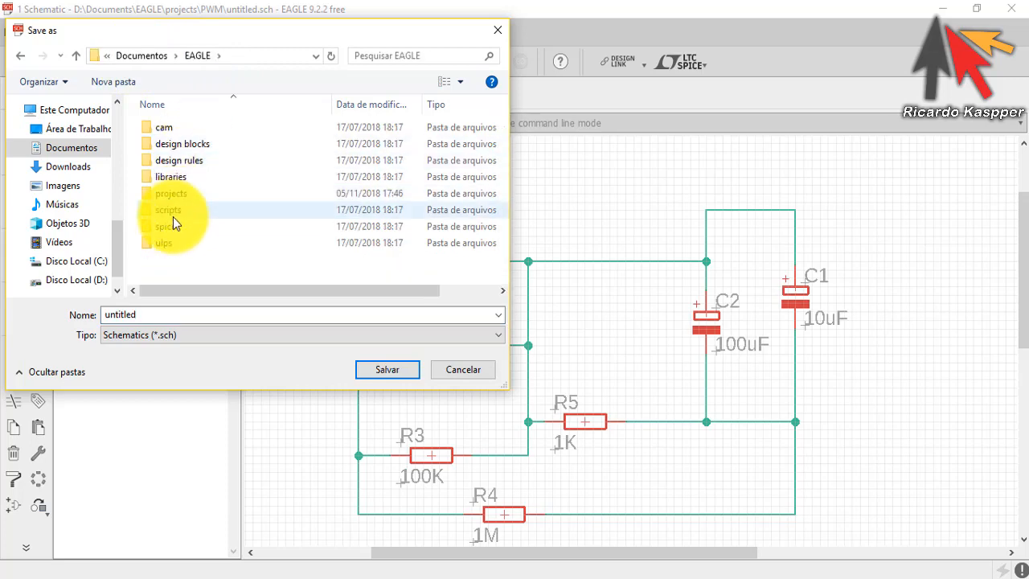
double_click(179, 195)
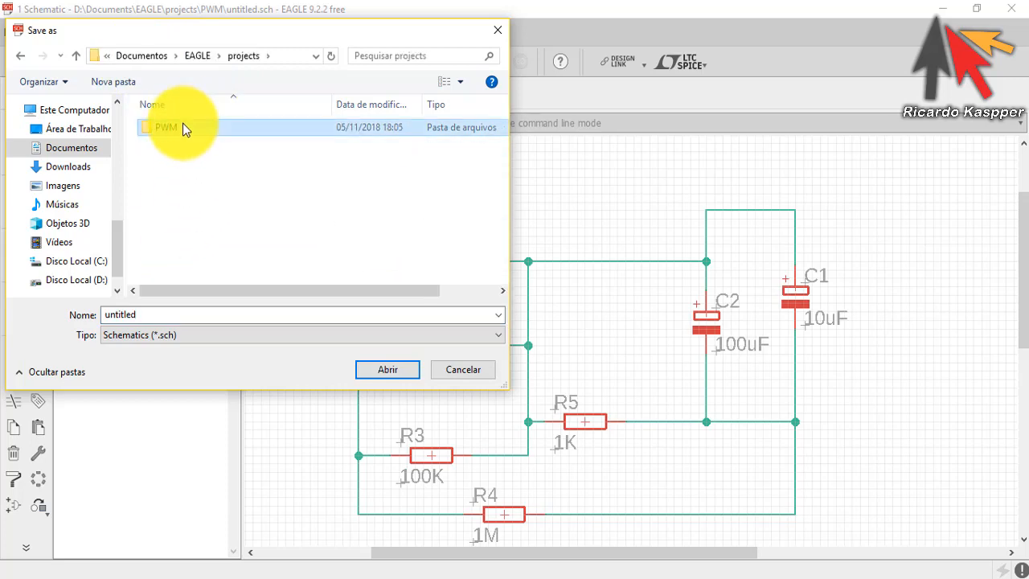
double_click(183, 126)
double_click(141, 315)
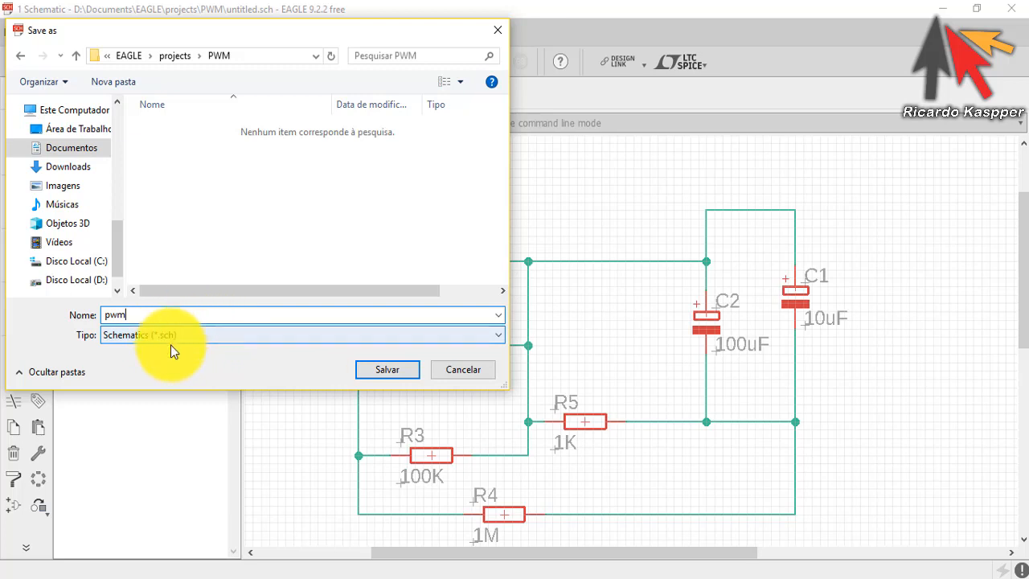
click(379, 369)
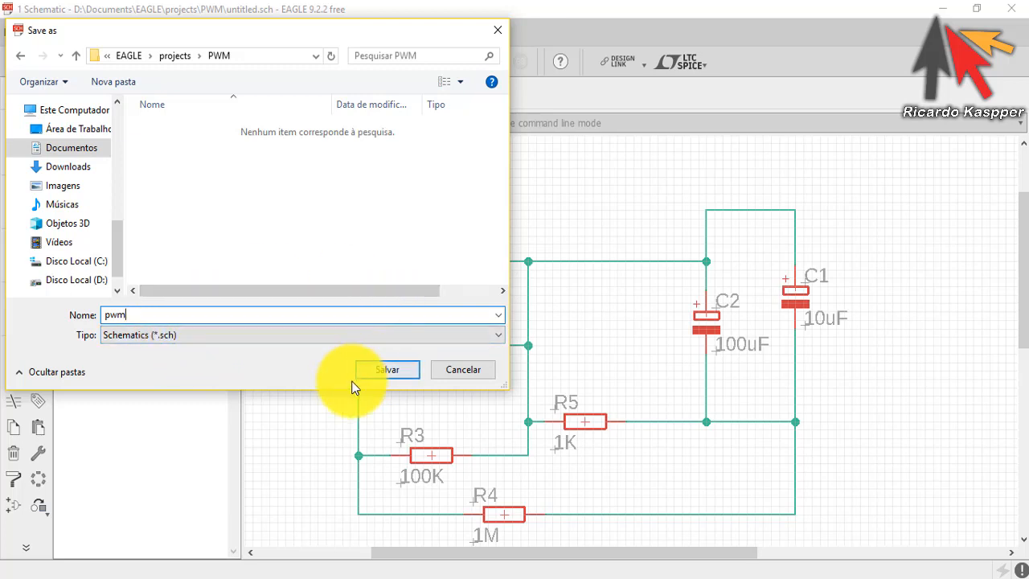
click(387, 370)
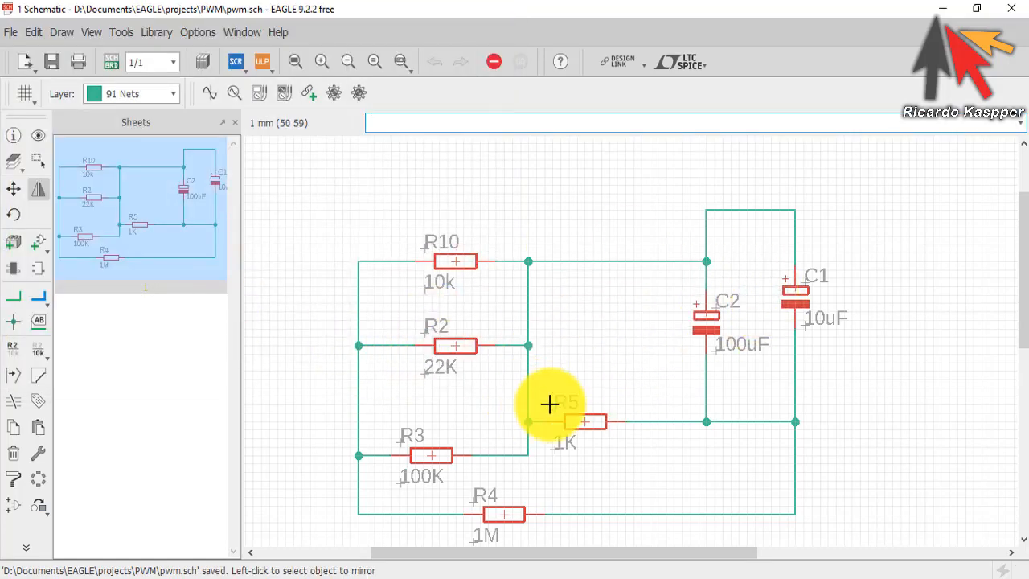
Step: Generate a new board layout from the saved pwm schematic
click(115, 62)
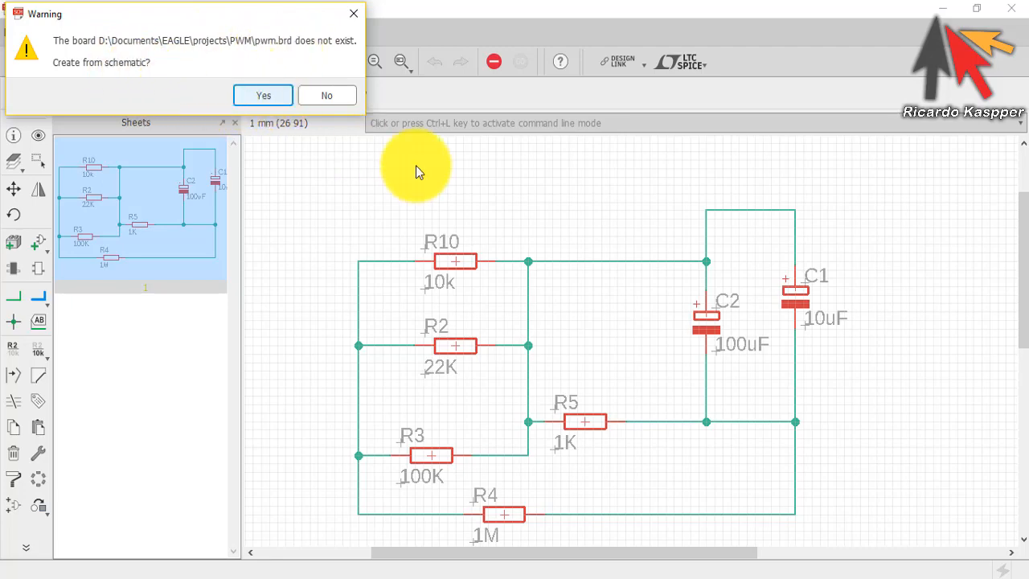
click(261, 96)
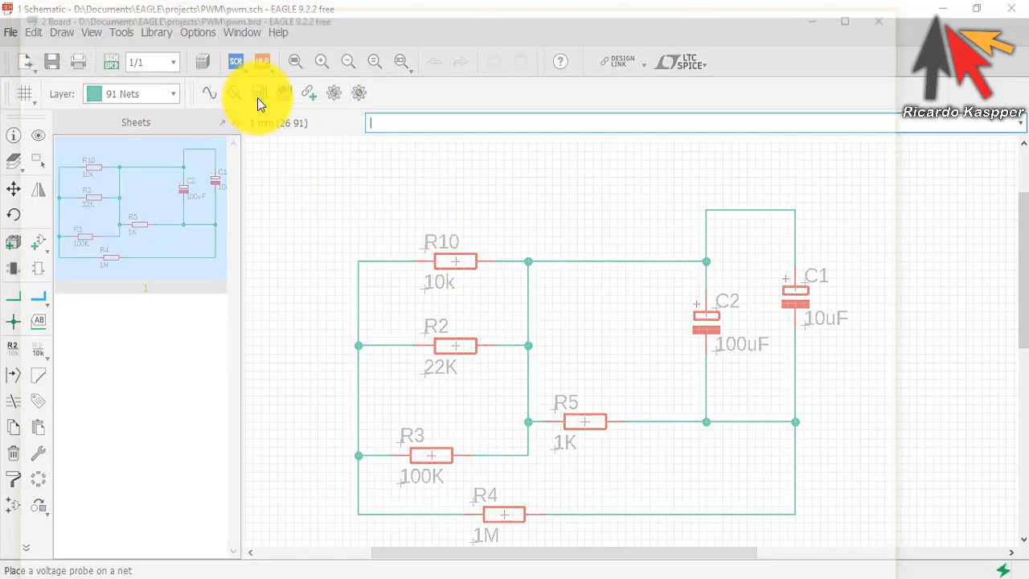